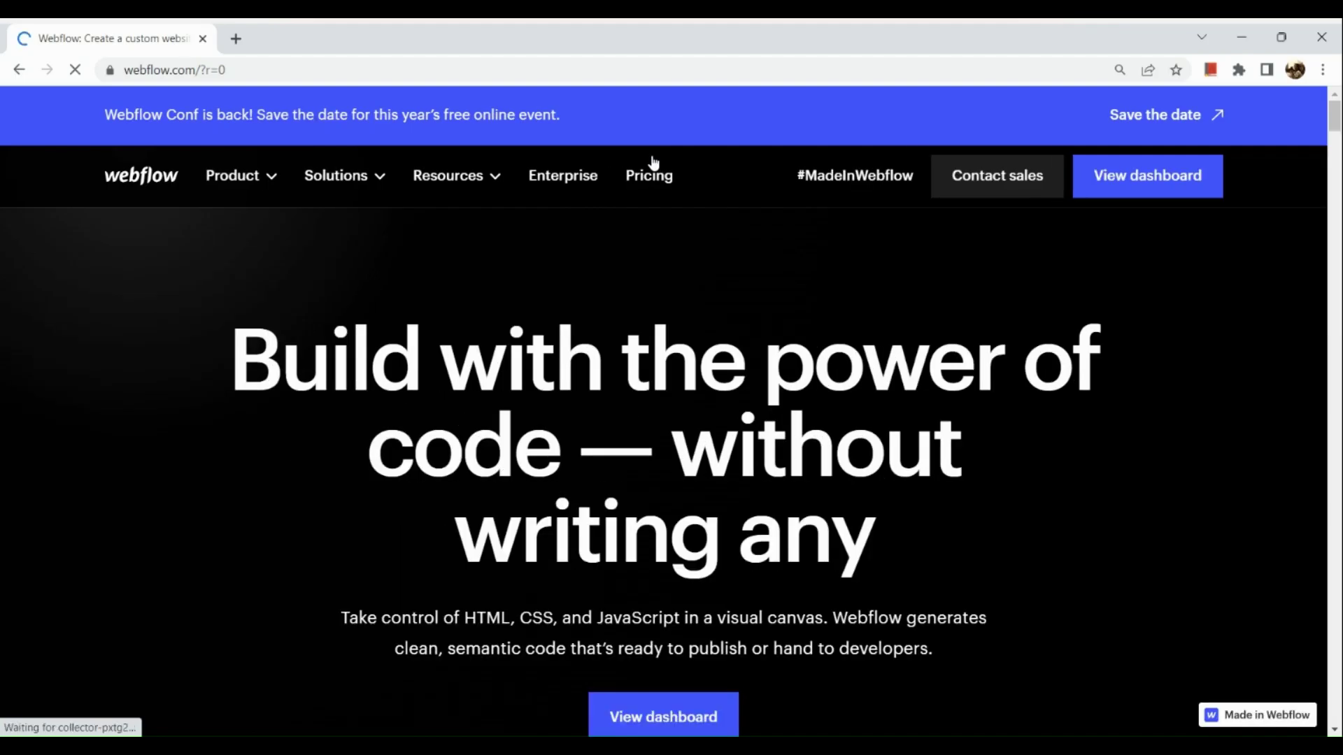
Step: Scroll down the webflow.com hero section to the View dashboard button
scroll(623, 395, down, 1)
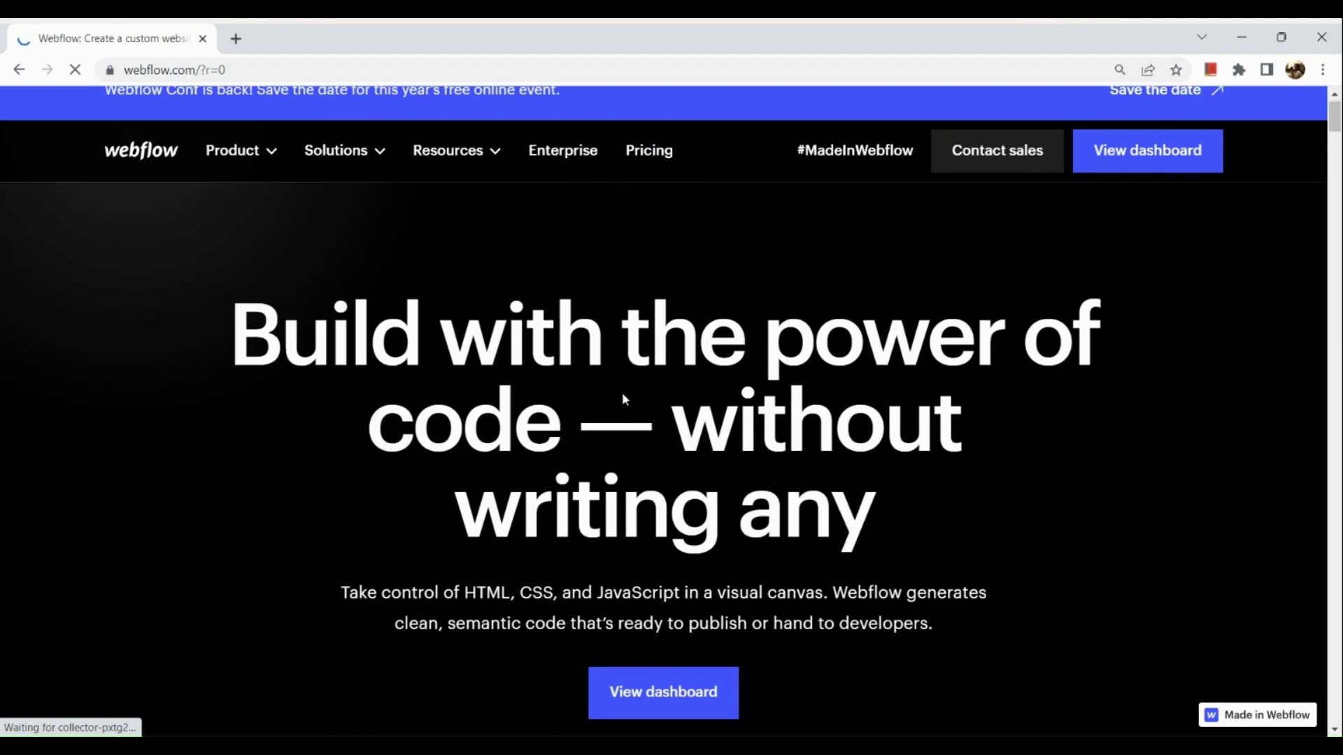
scroll(625, 399, down, 1)
scroll(624, 398, down, 1)
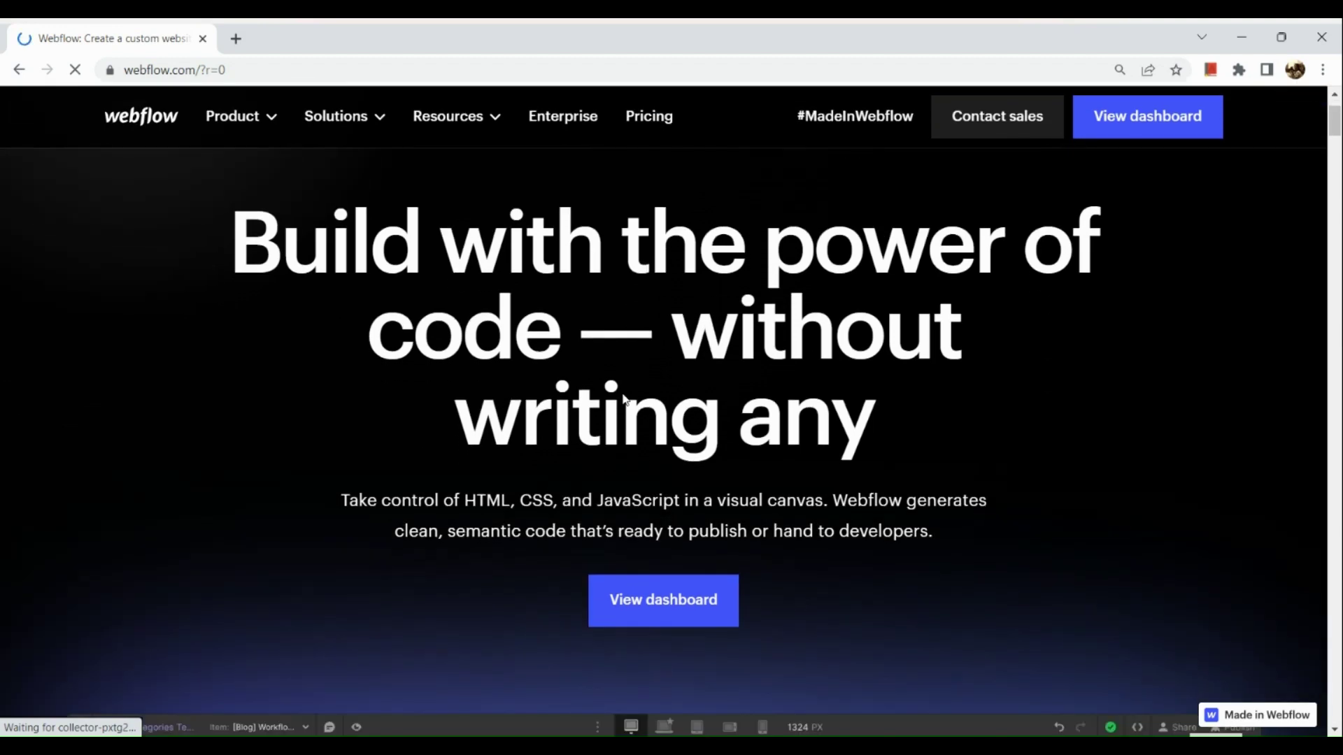
scroll(625, 398, down, 1)
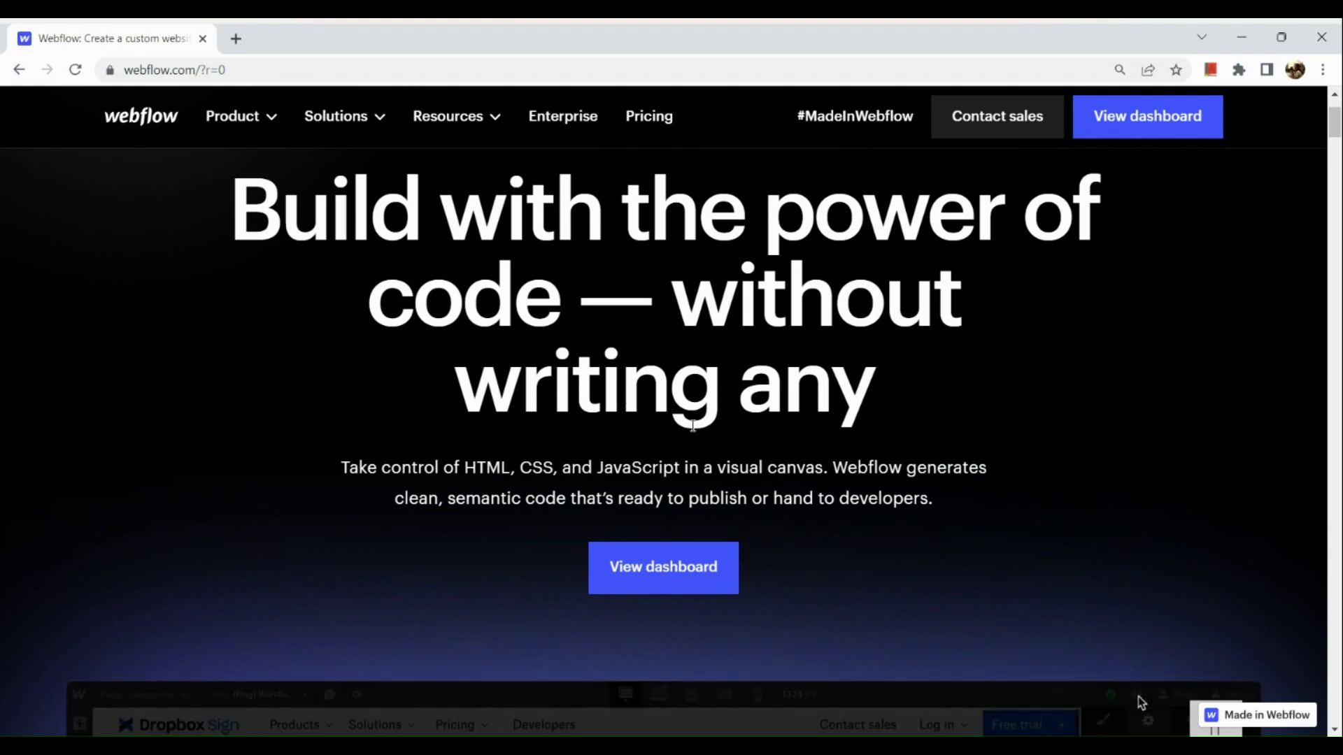
scroll(682, 595, down, 3)
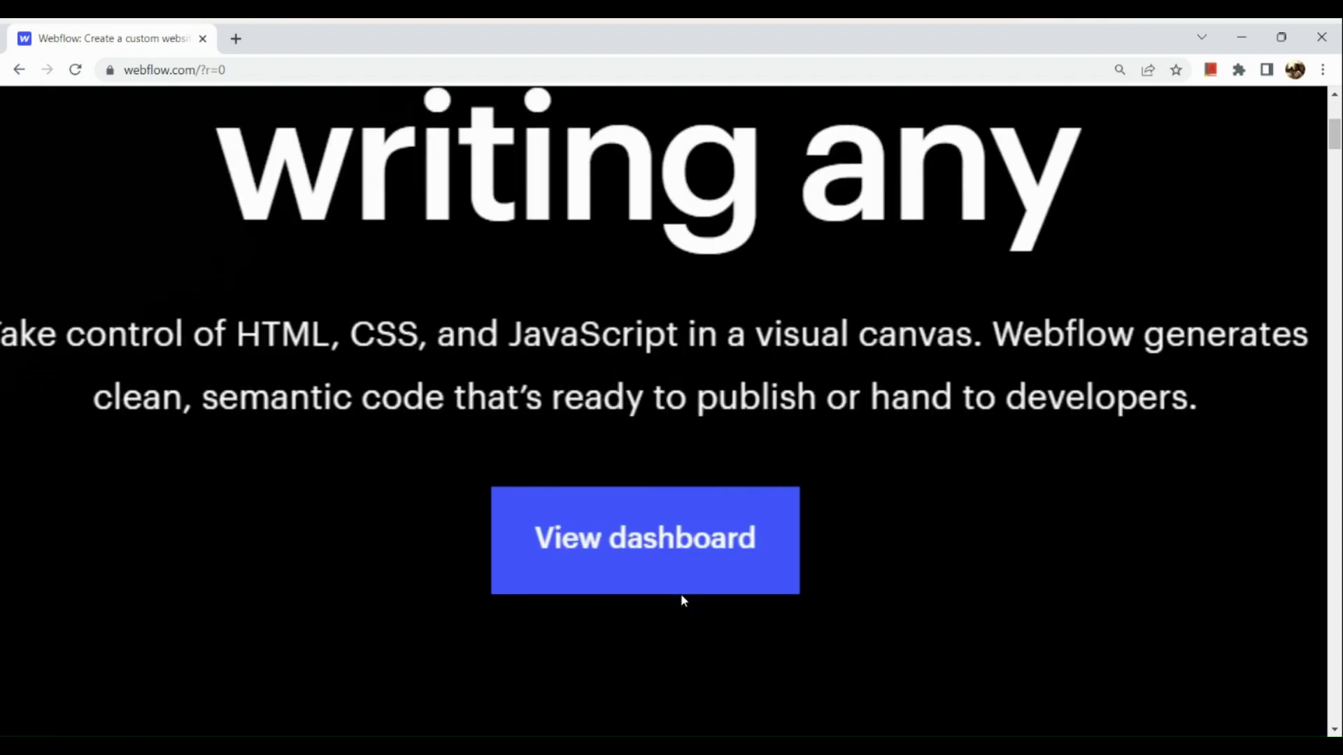
Step: Go to the dashboard's Create a new site page and browse its starter templates
click(683, 559)
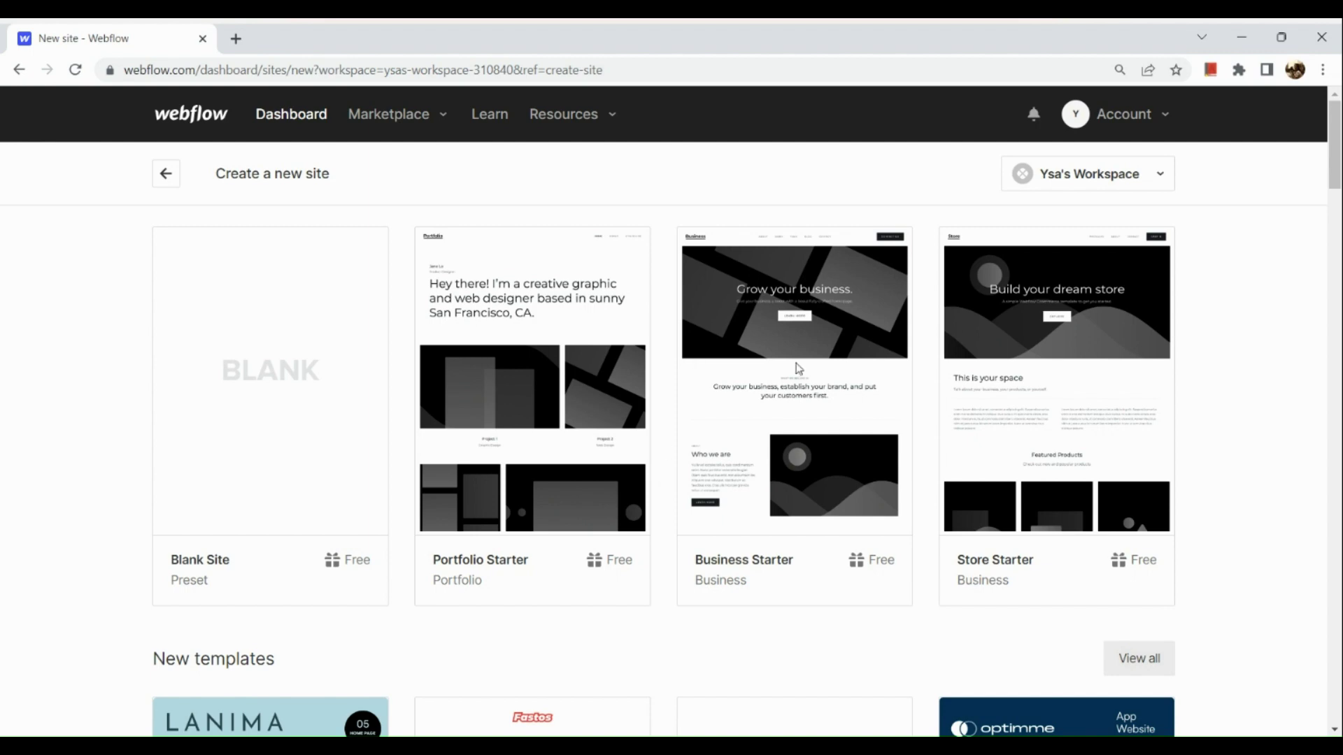
mouse_move(804, 390)
scroll(804, 389, down, 3)
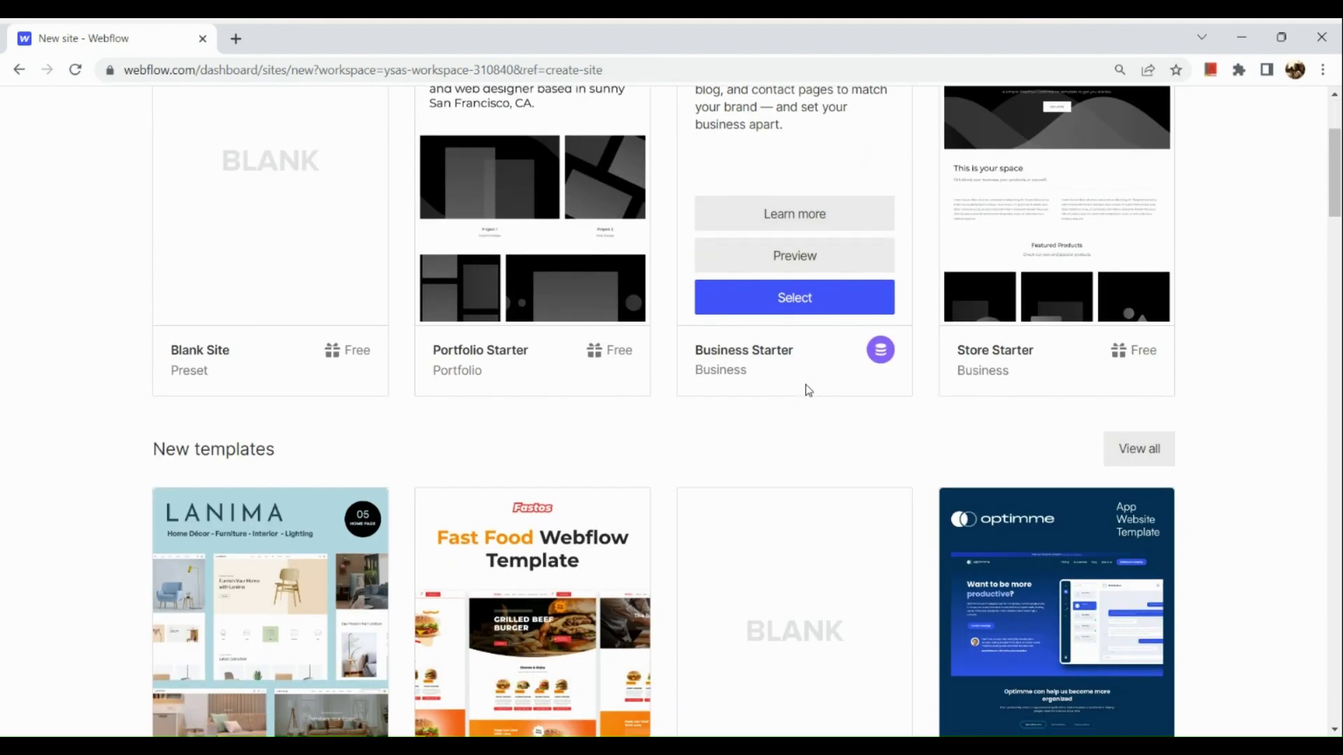
scroll(808, 391, down, 5)
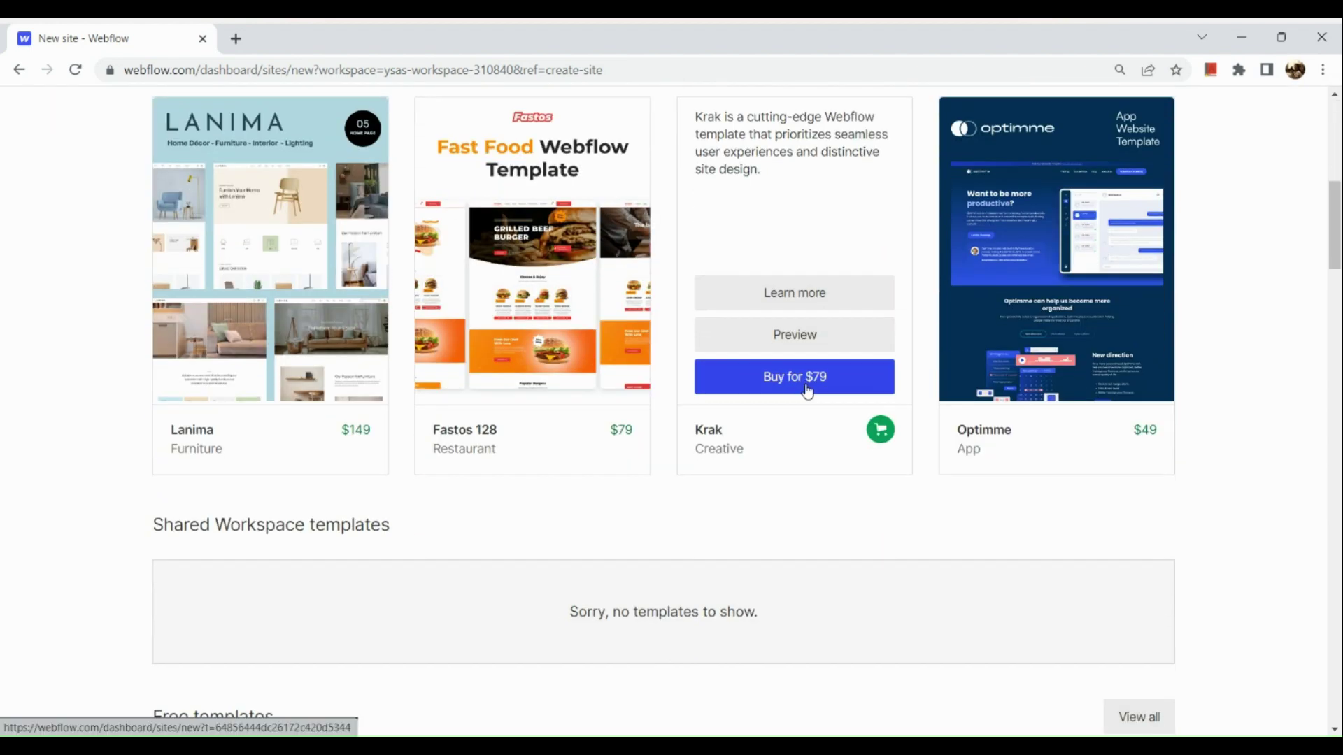
scroll(809, 391, down, 5)
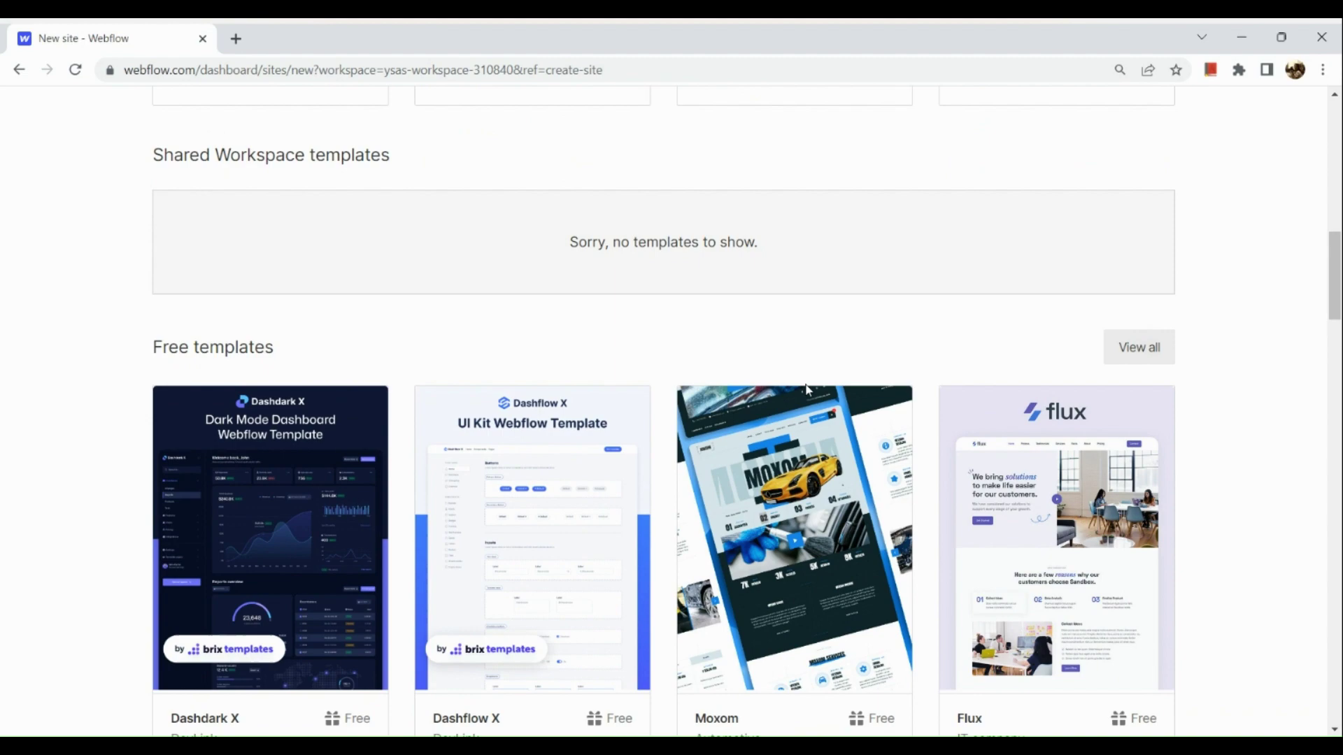
scroll(808, 389, down, 4)
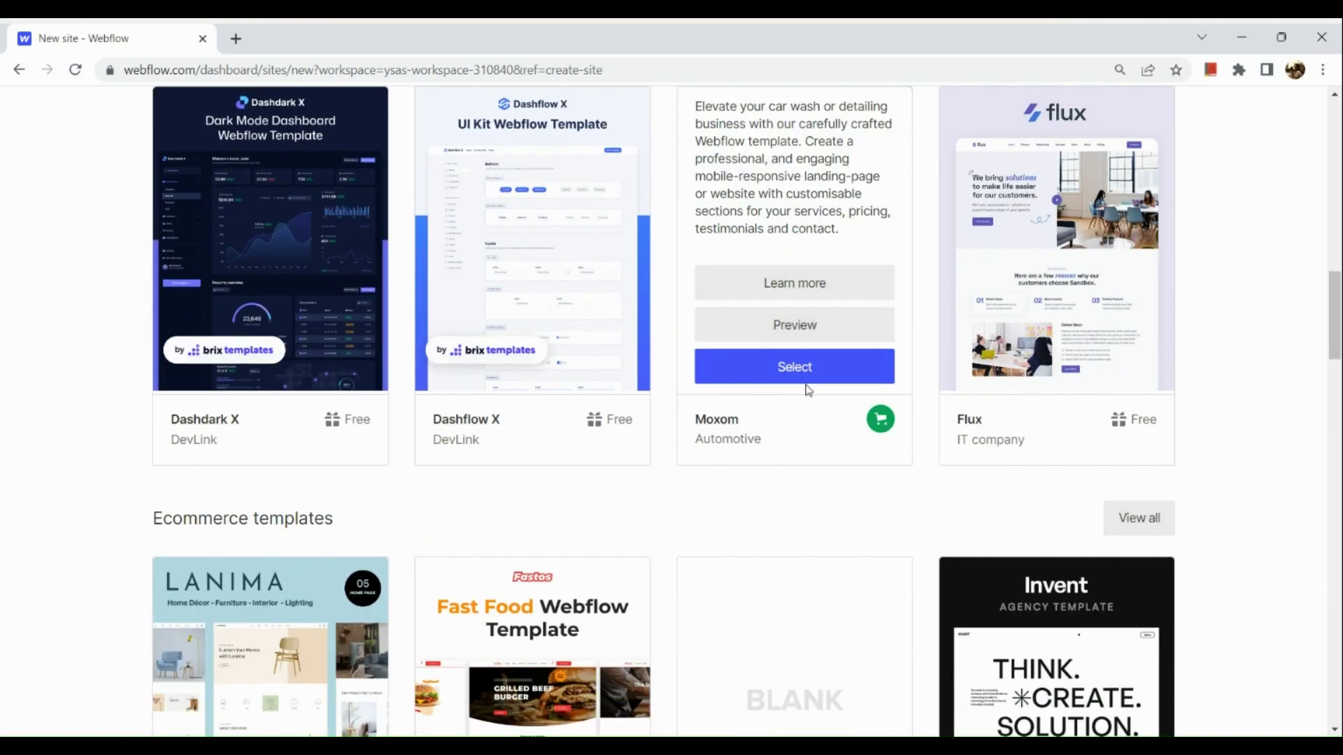
Step: Scroll down to Popular tags and view all template tags
scroll(808, 389, down, 12)
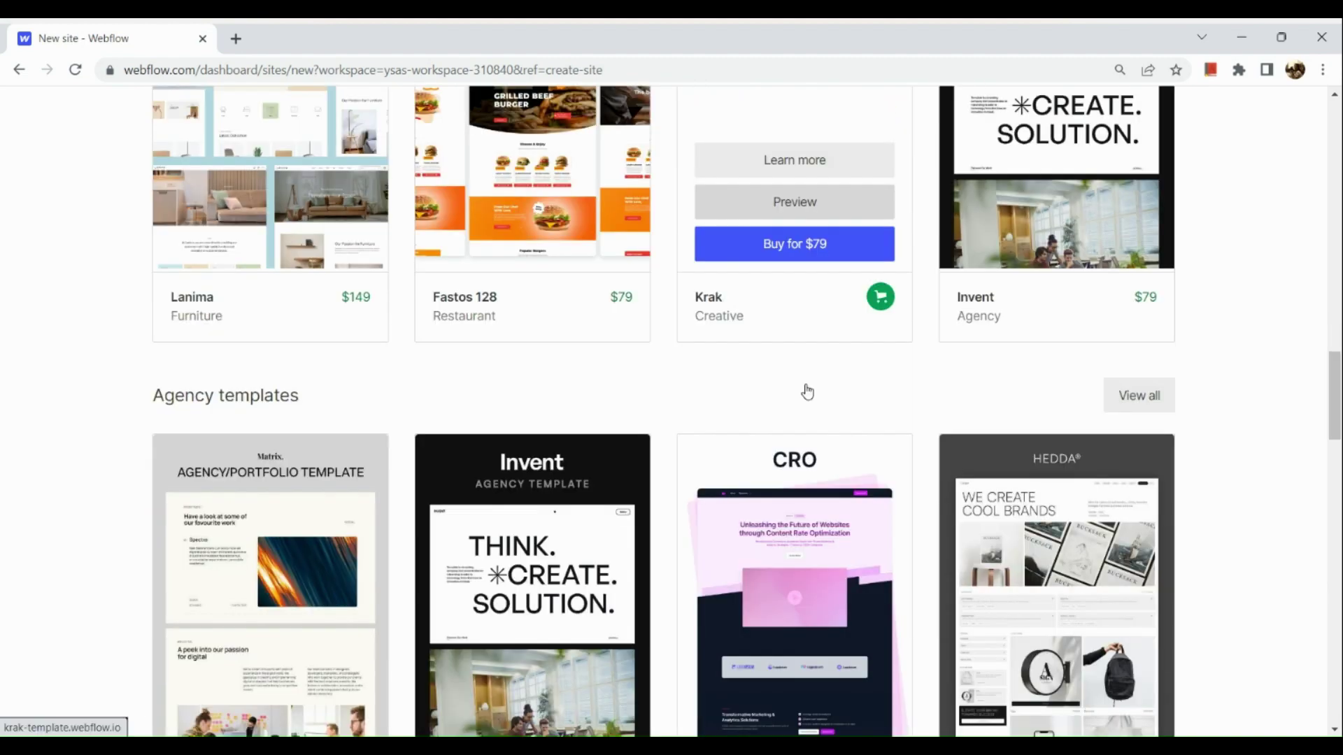
scroll(807, 385, down, 15)
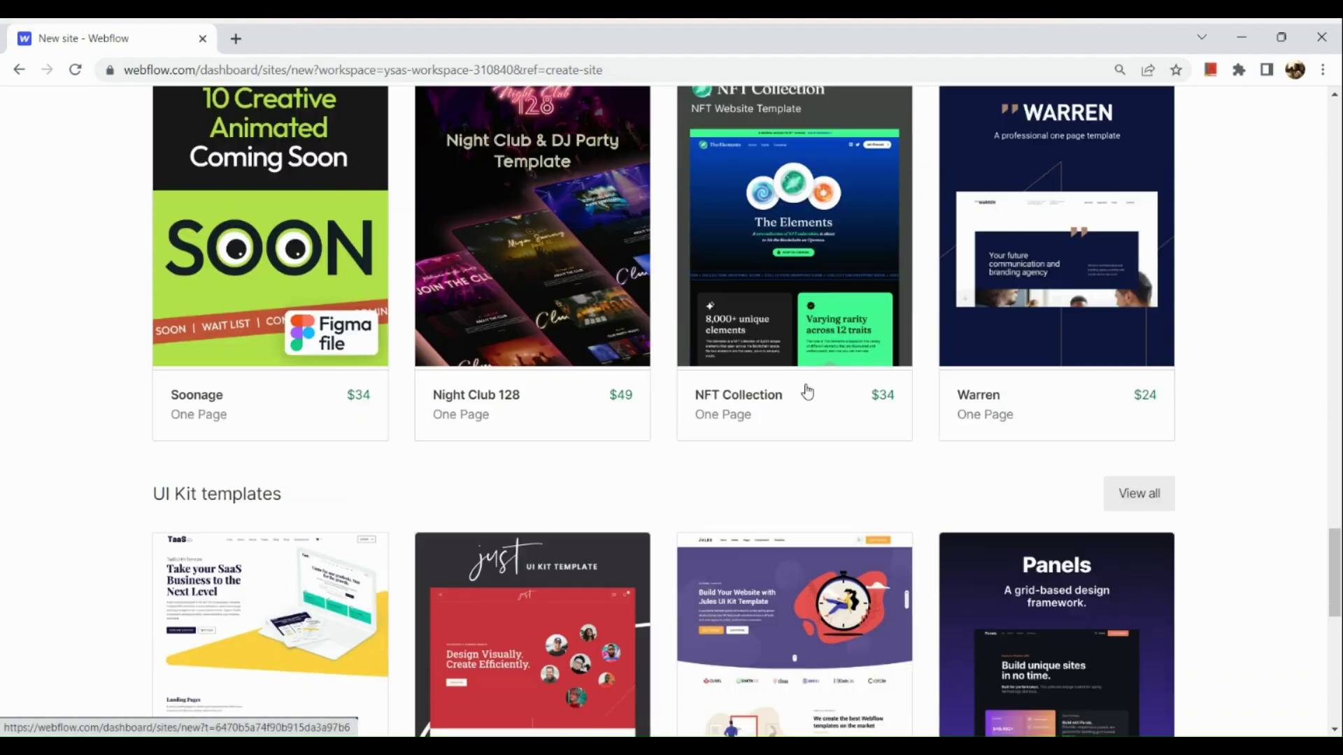
scroll(808, 392, down, 10)
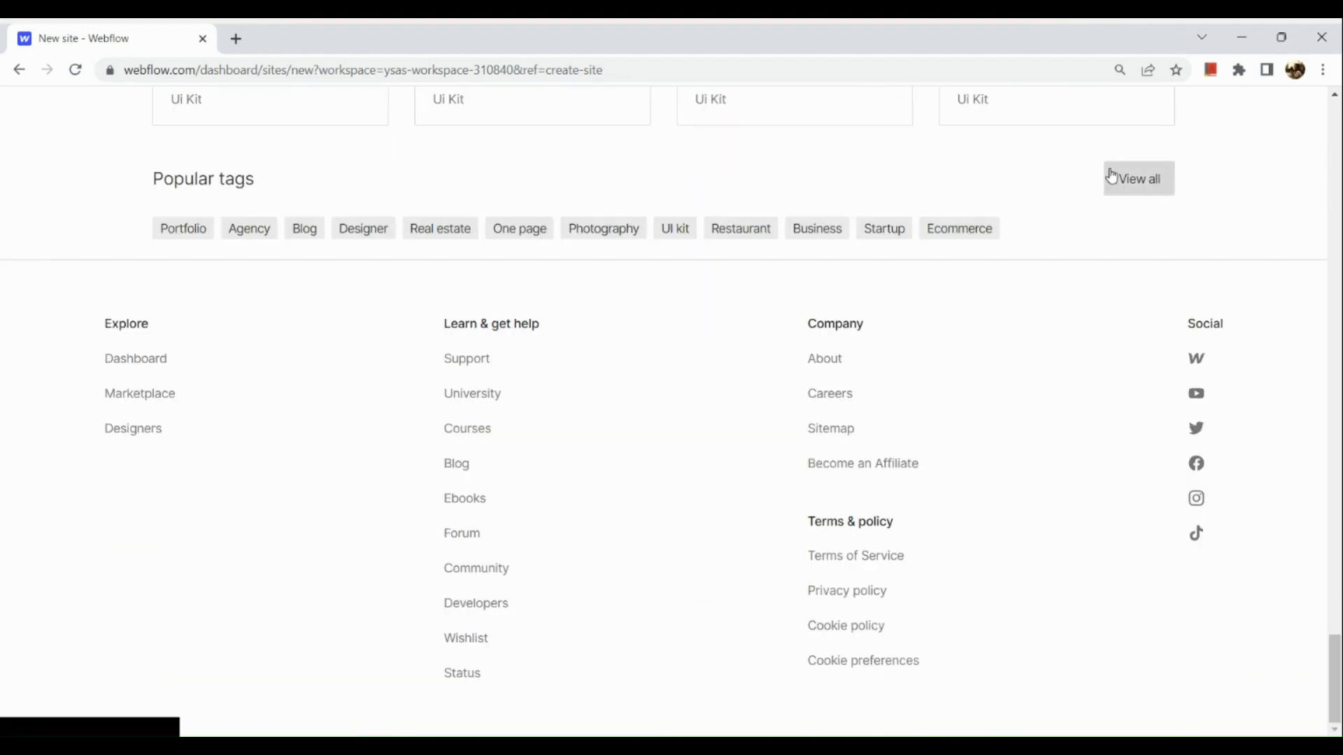
click(1147, 179)
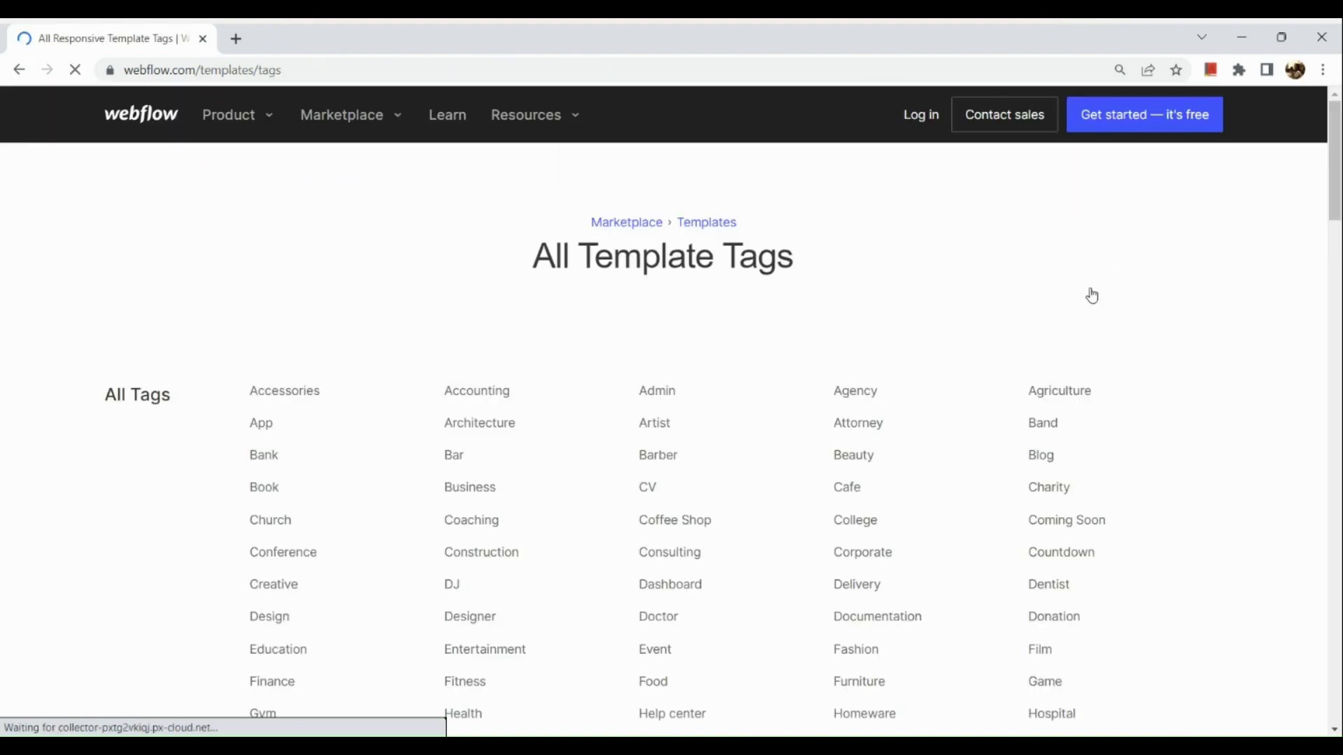
Step: Search the All Template Tags page for 'landing' to locate the Landing page tag
scroll(1092, 295, down, 8)
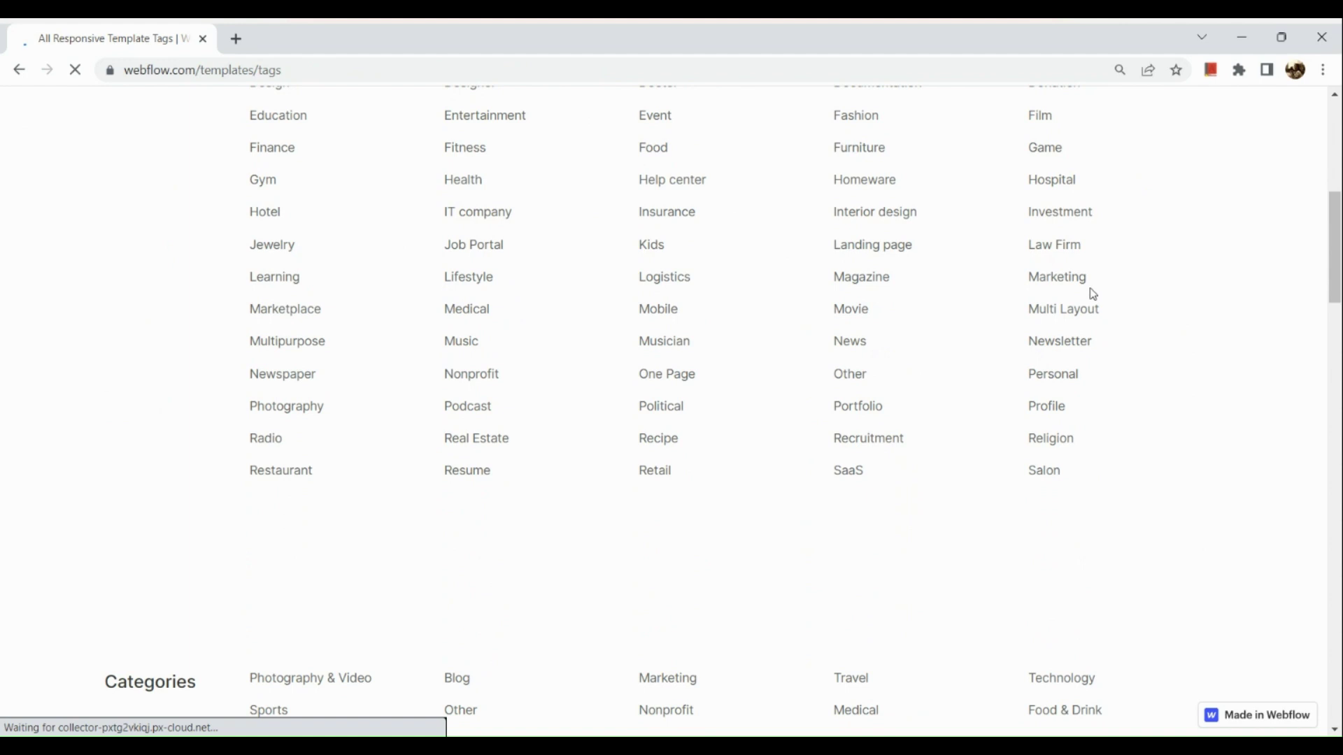
key(ctrl+f)
text(la)
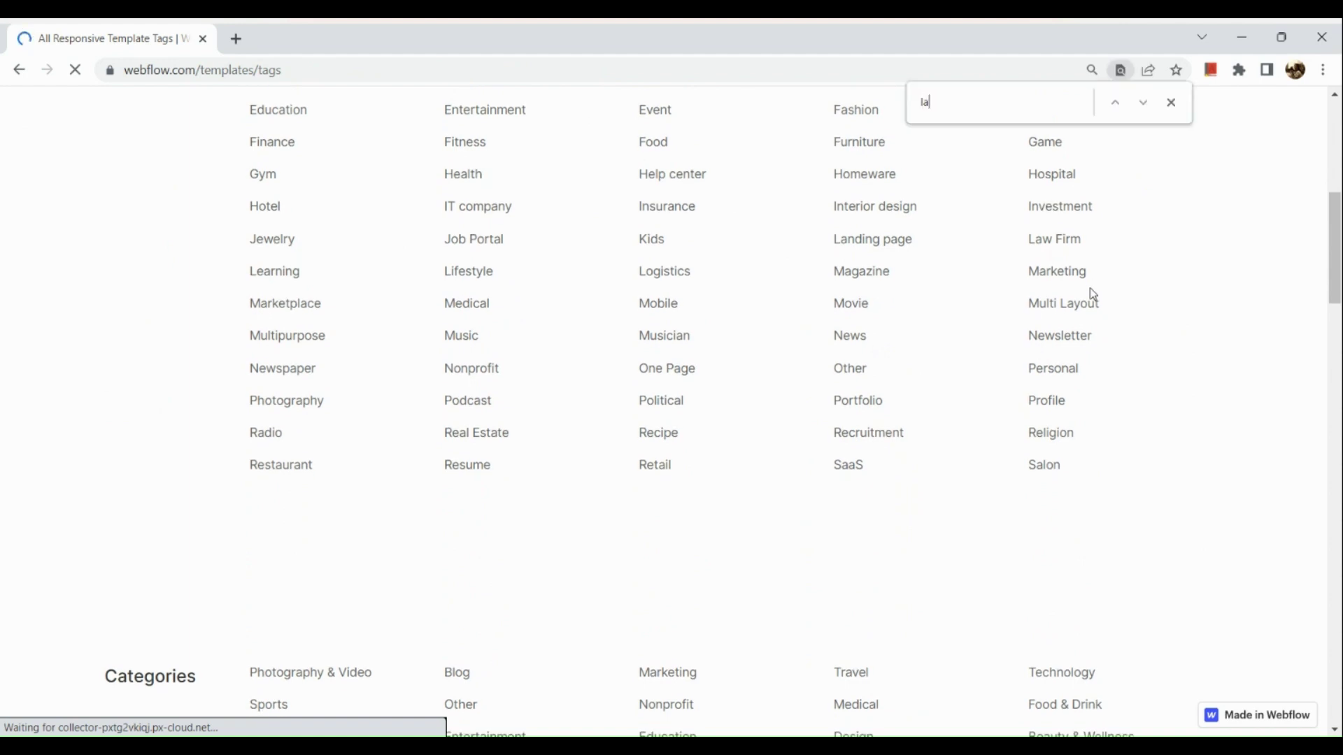
text(nding)
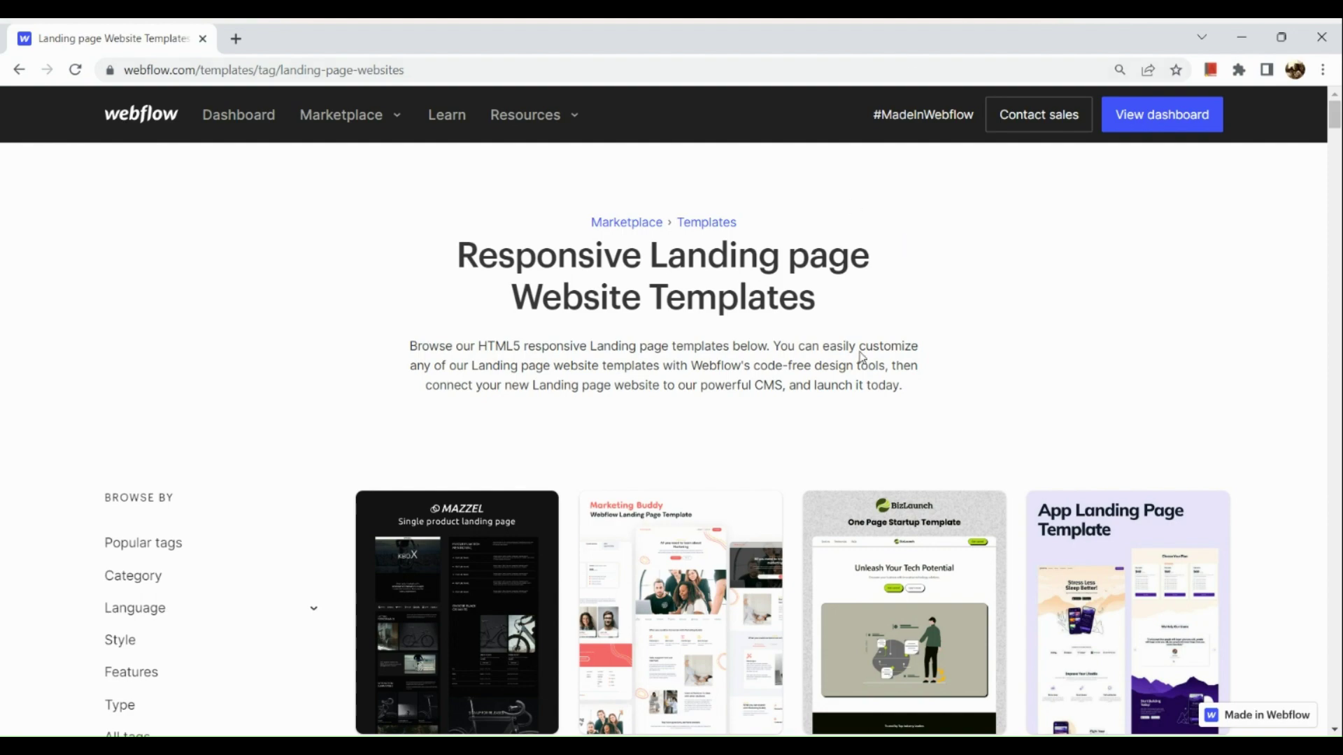
Step: Browse the landing page templates and filter them by Type > Basic
scroll(831, 450, down, 5)
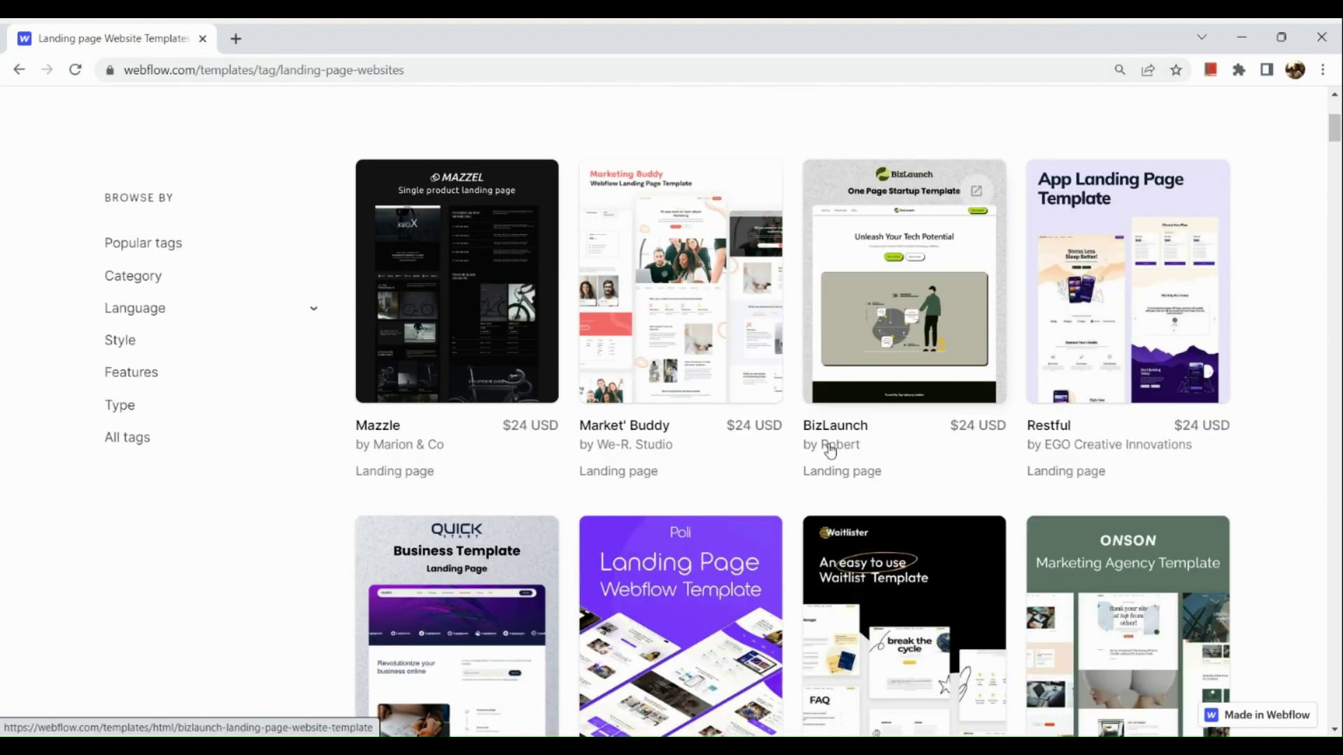
scroll(831, 450, down, 5)
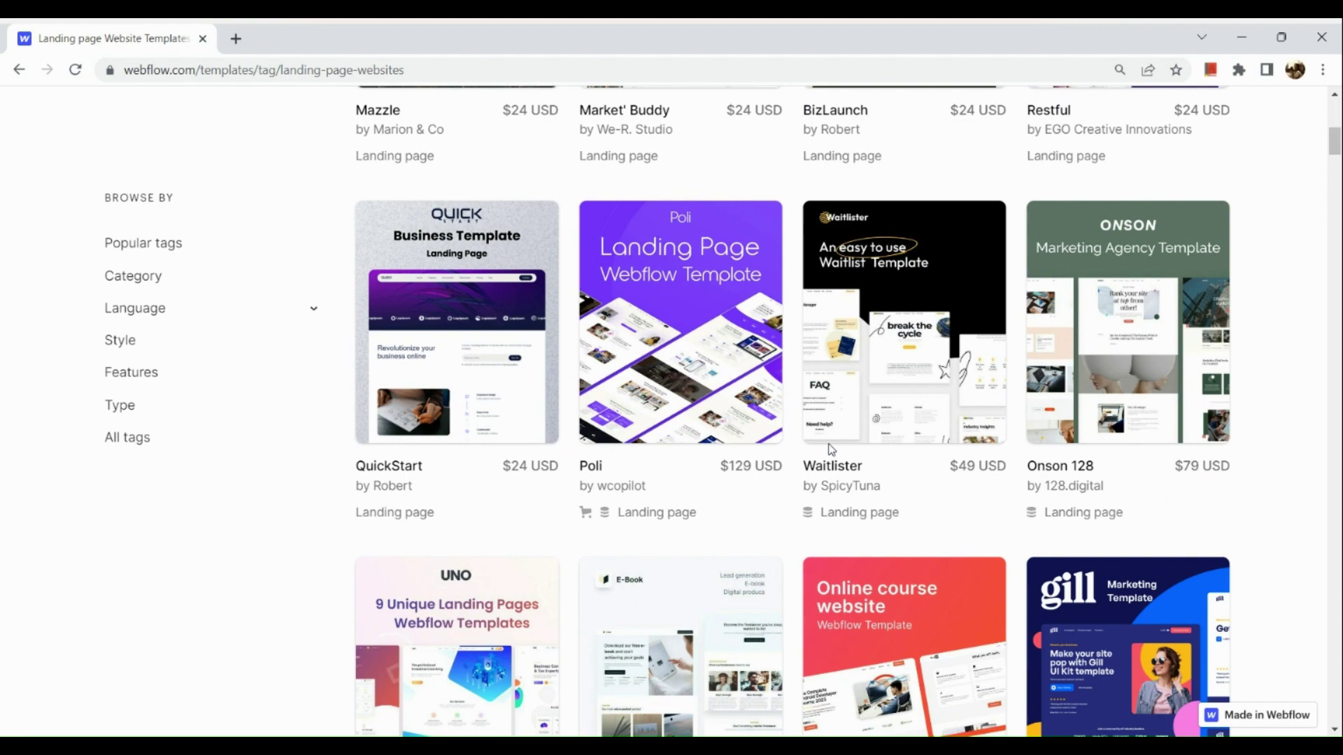
scroll(831, 450, down, 5)
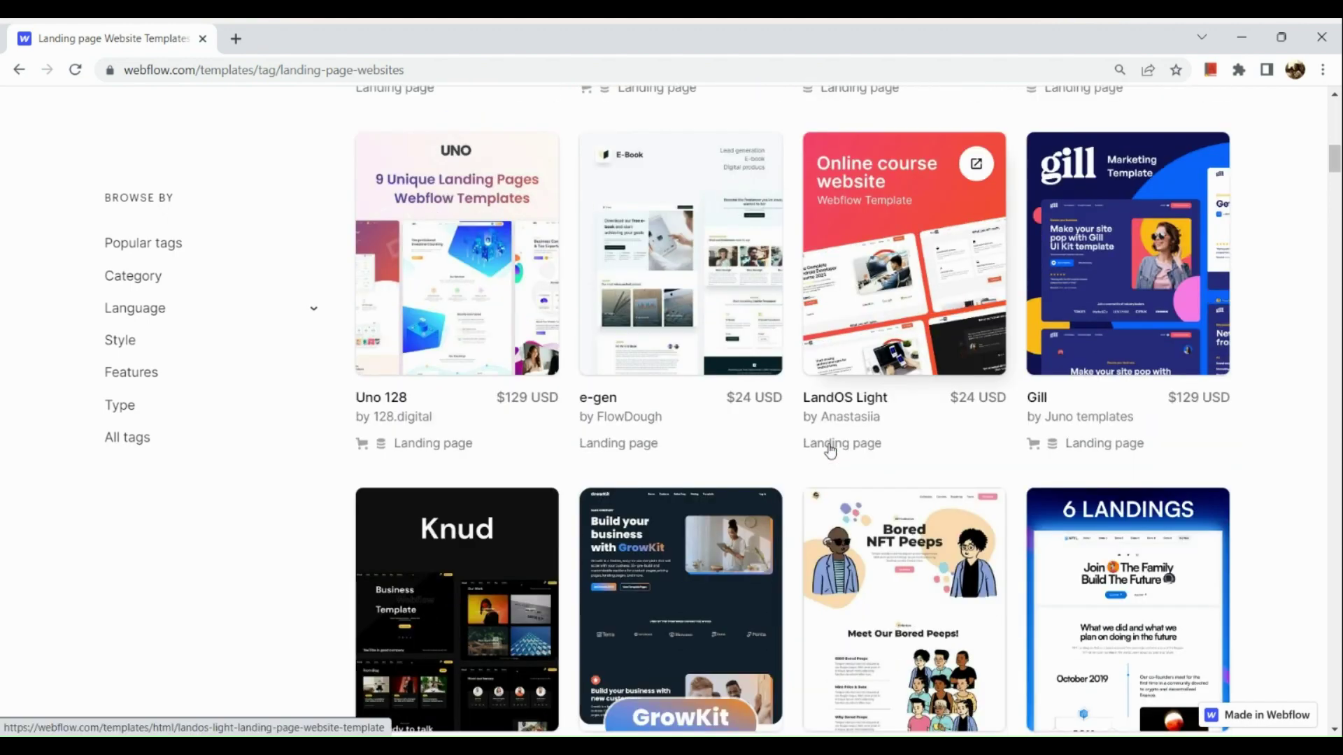
scroll(831, 450, down, 9)
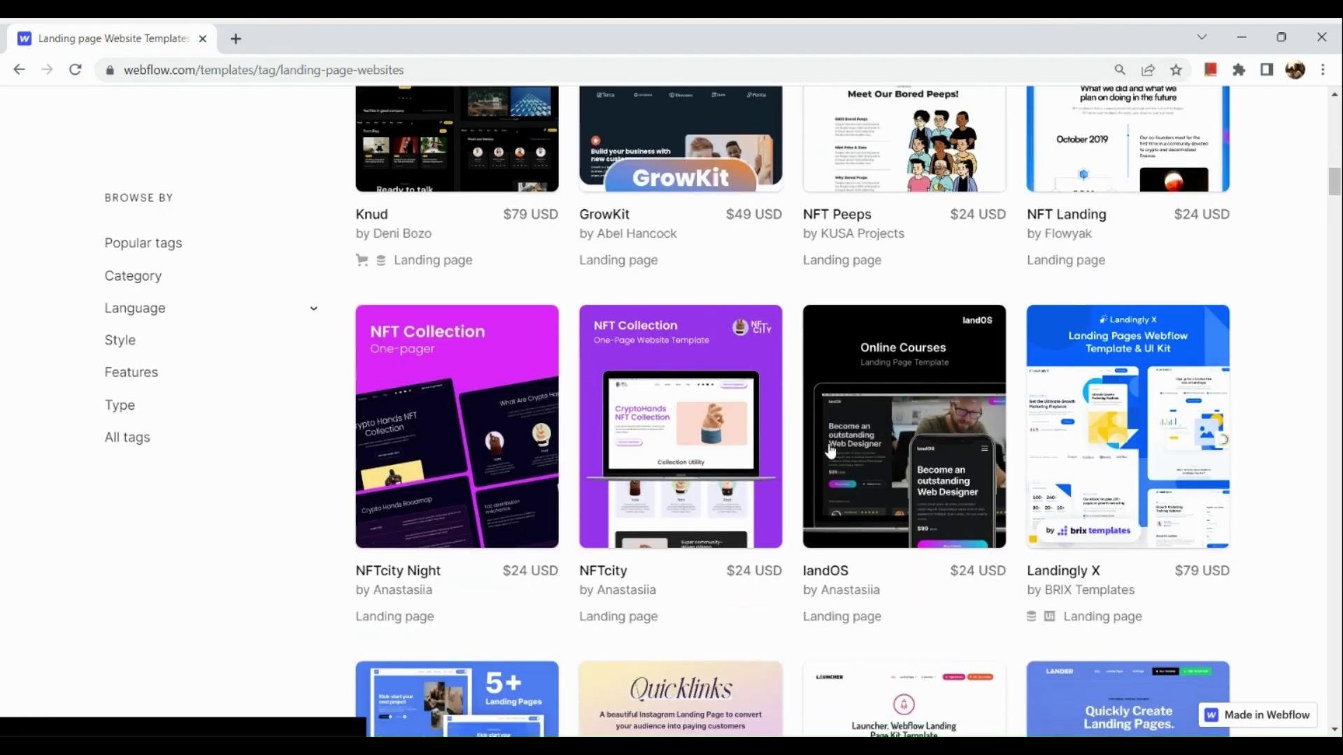
scroll(831, 451, down, 8)
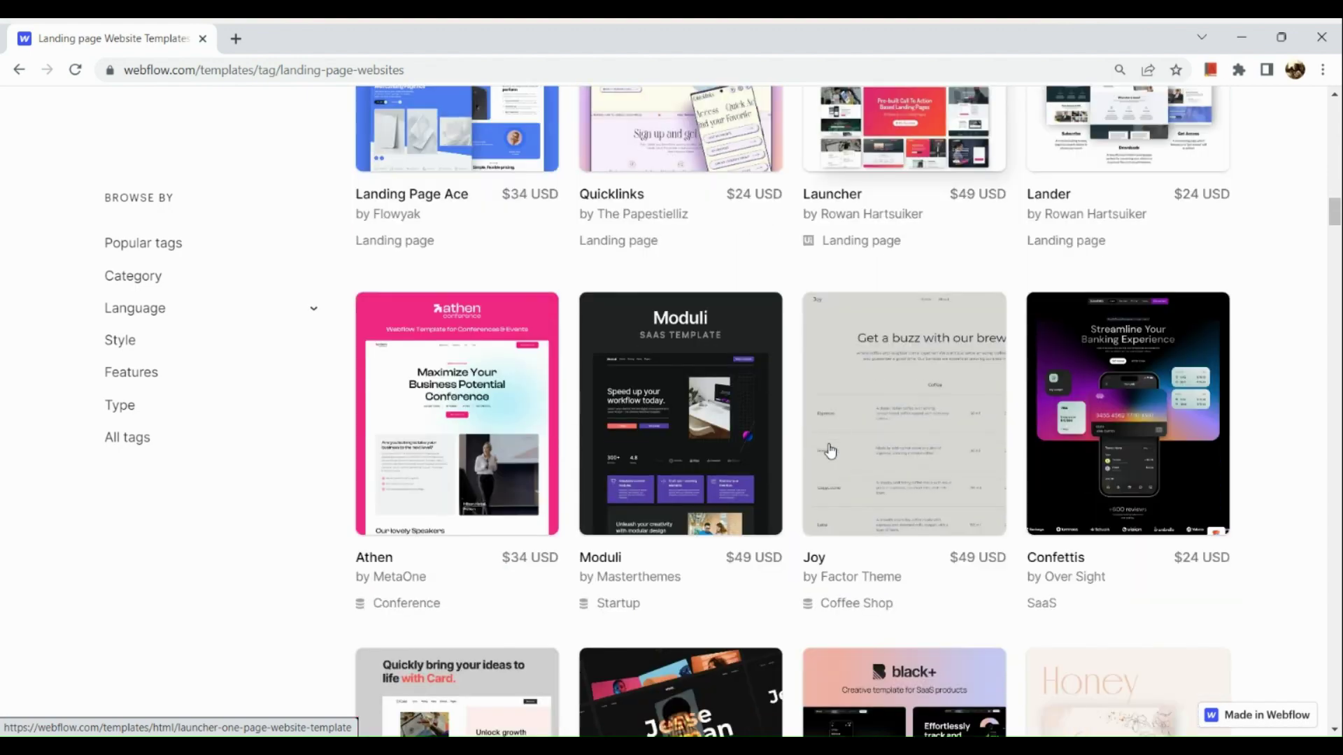
scroll(831, 449, down, 10)
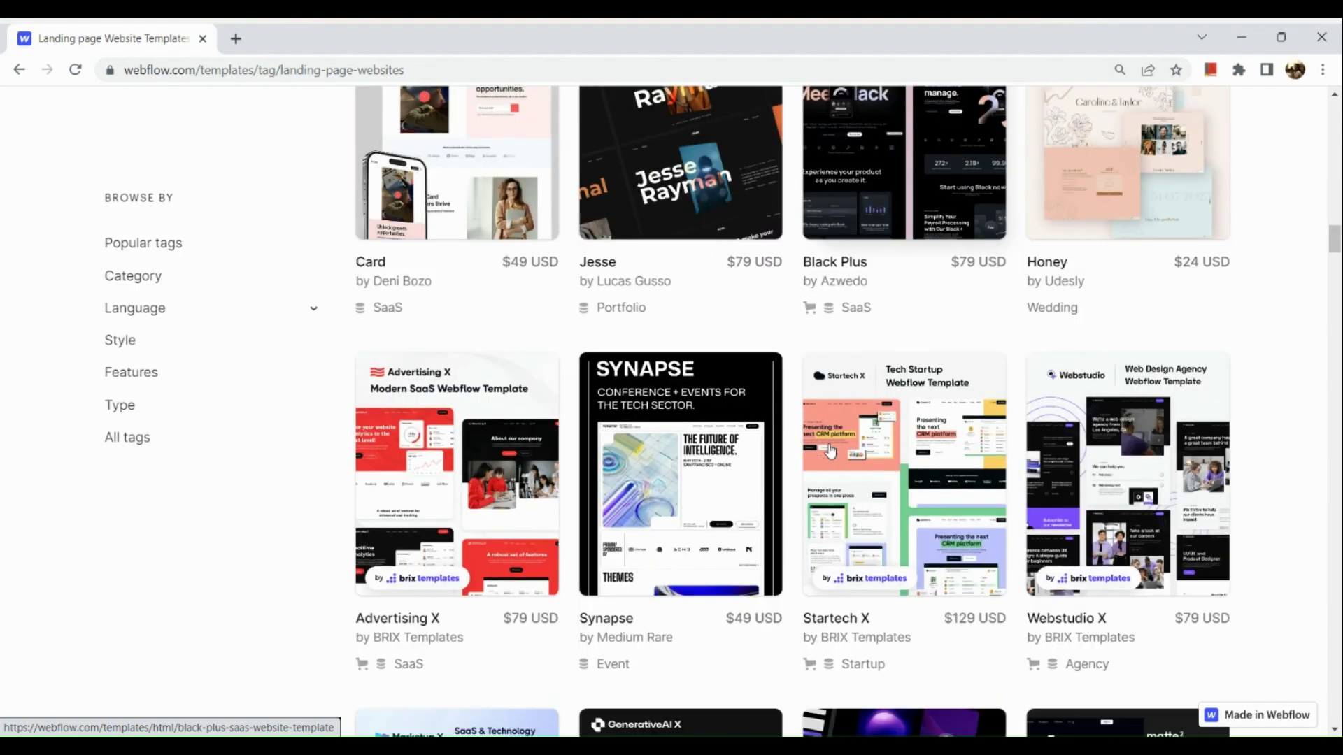
scroll(831, 450, down, 7)
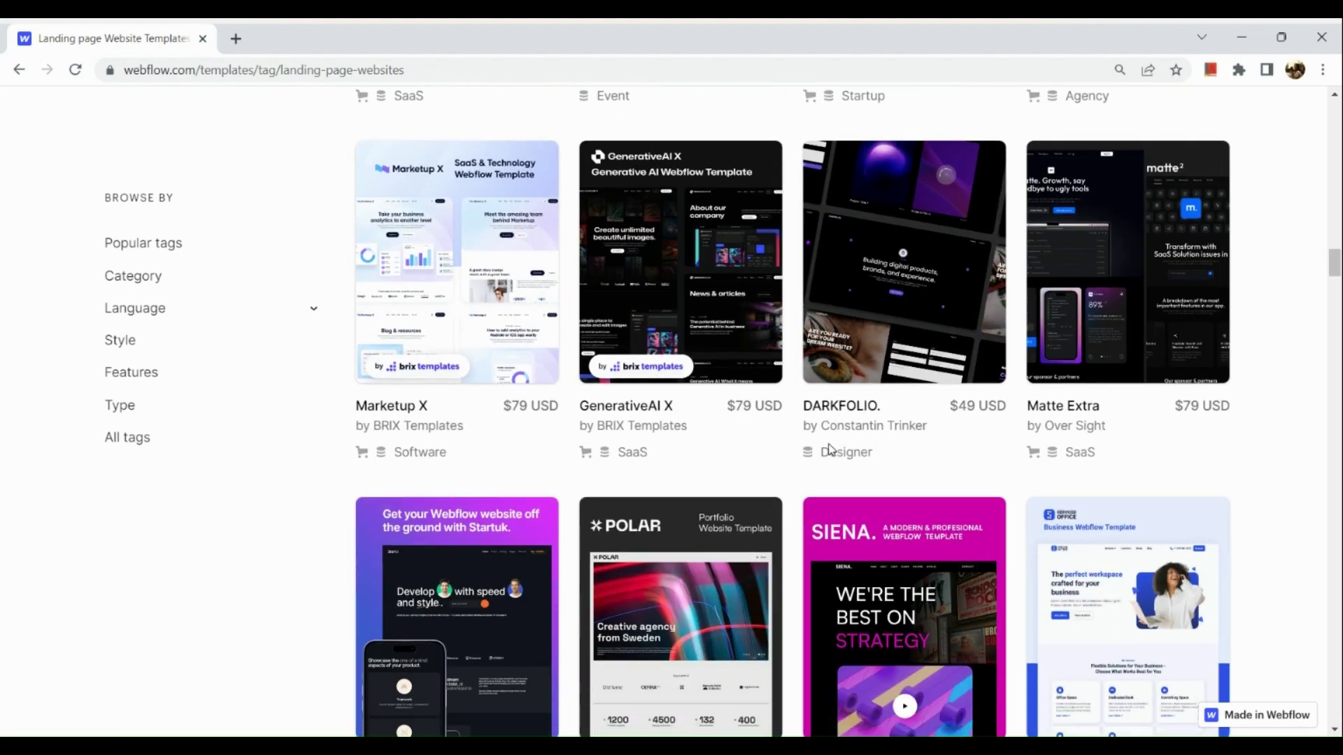
click(177, 405)
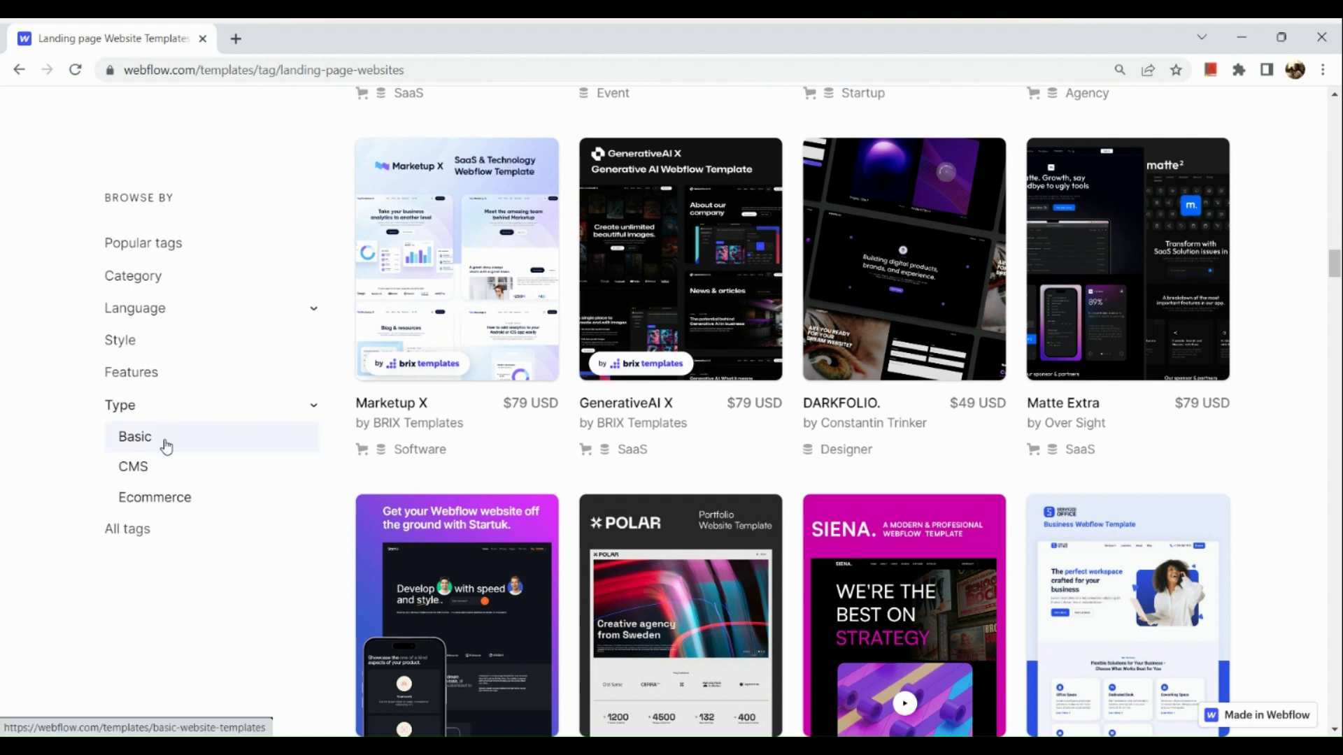
click(166, 445)
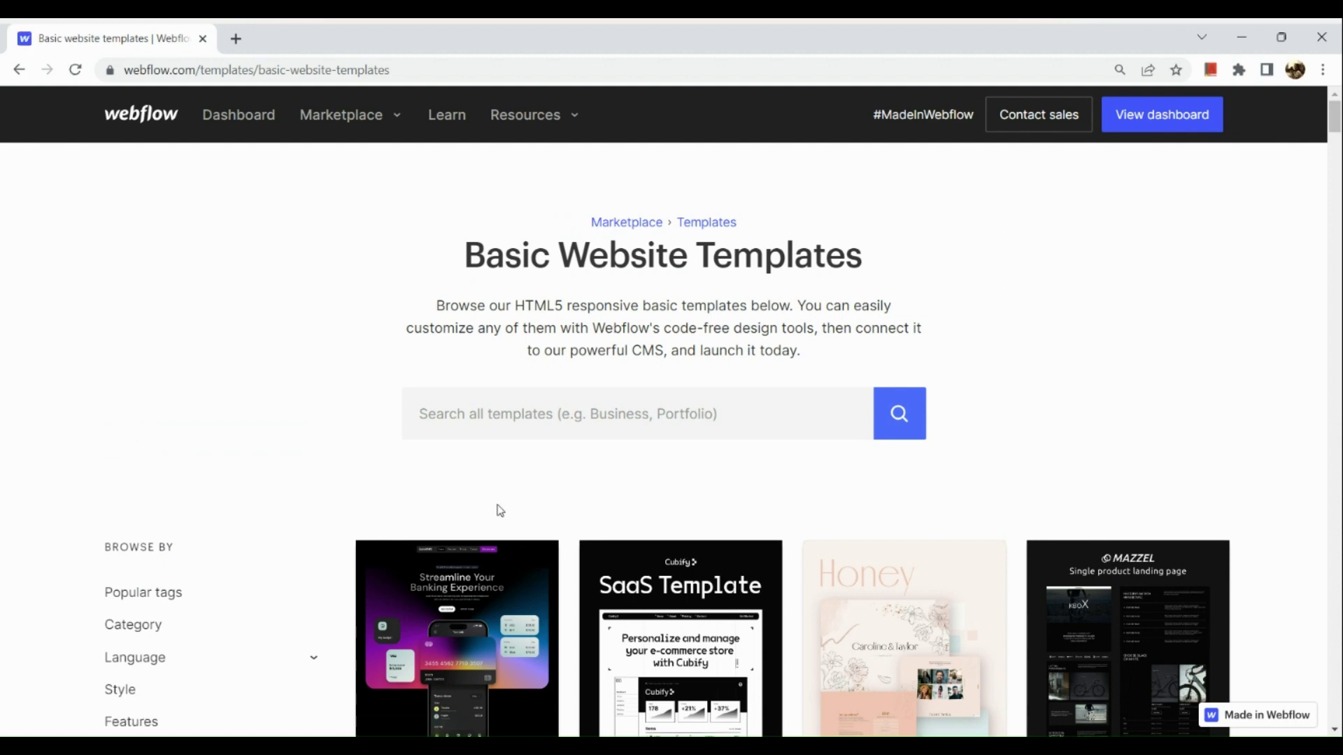
Step: Go back to the previous templates page and scroll to the Uncommon template card
scroll(499, 512, down, 6)
scroll(498, 511, down, 7)
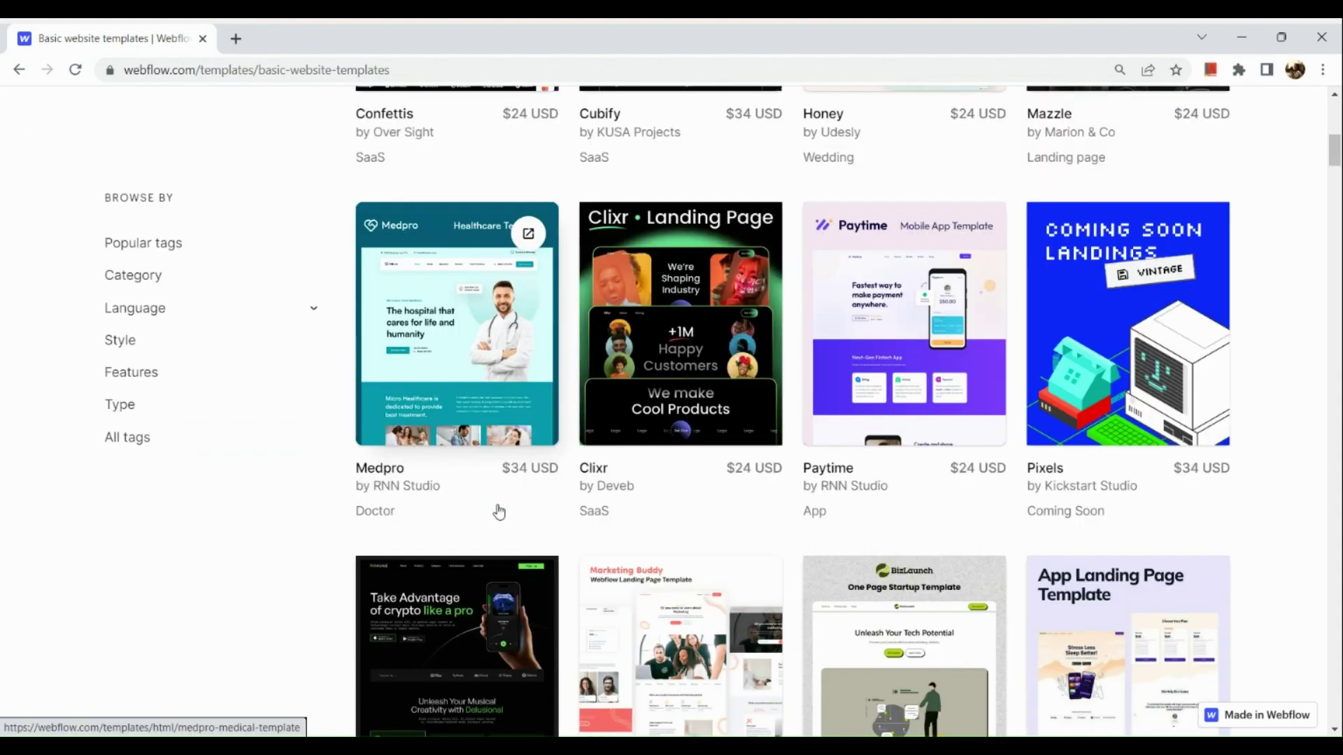
key(alt+Left)
scroll(402, 369, down, 3)
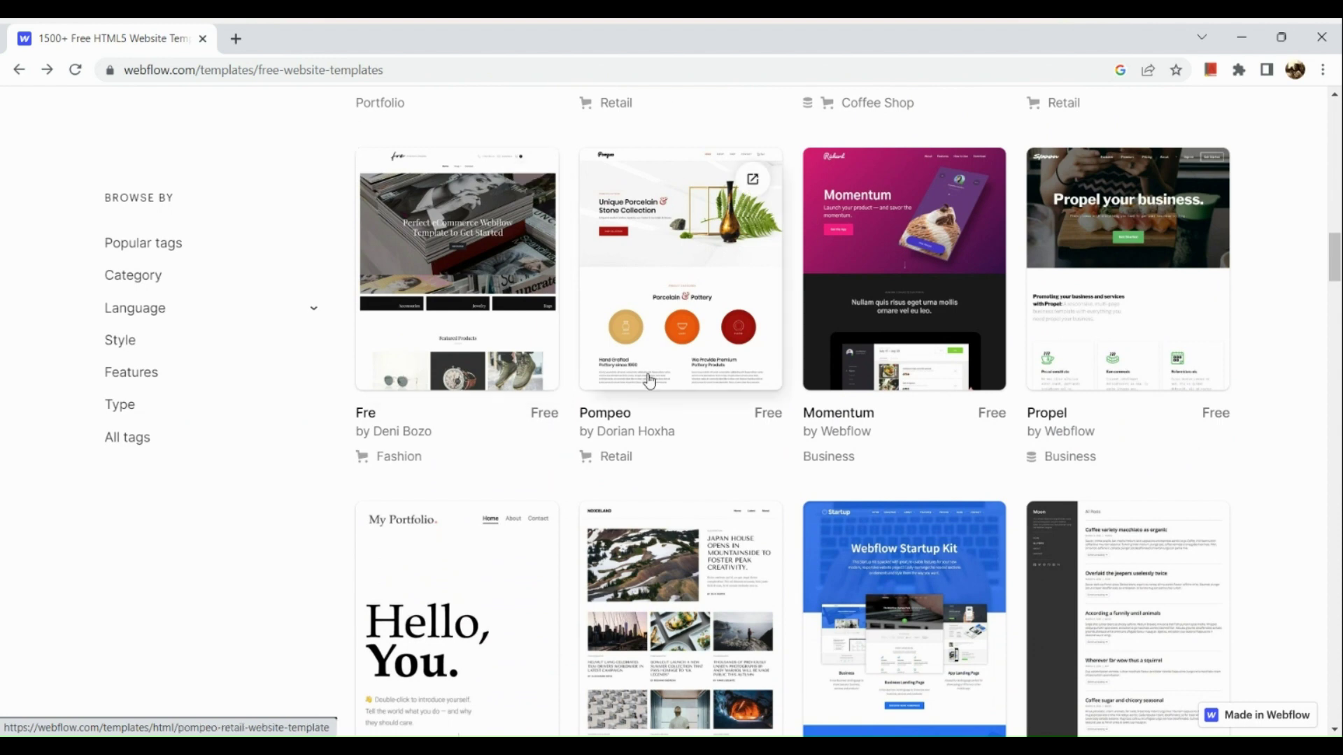
scroll(649, 381, down, 1)
scroll(649, 381, down, 1)
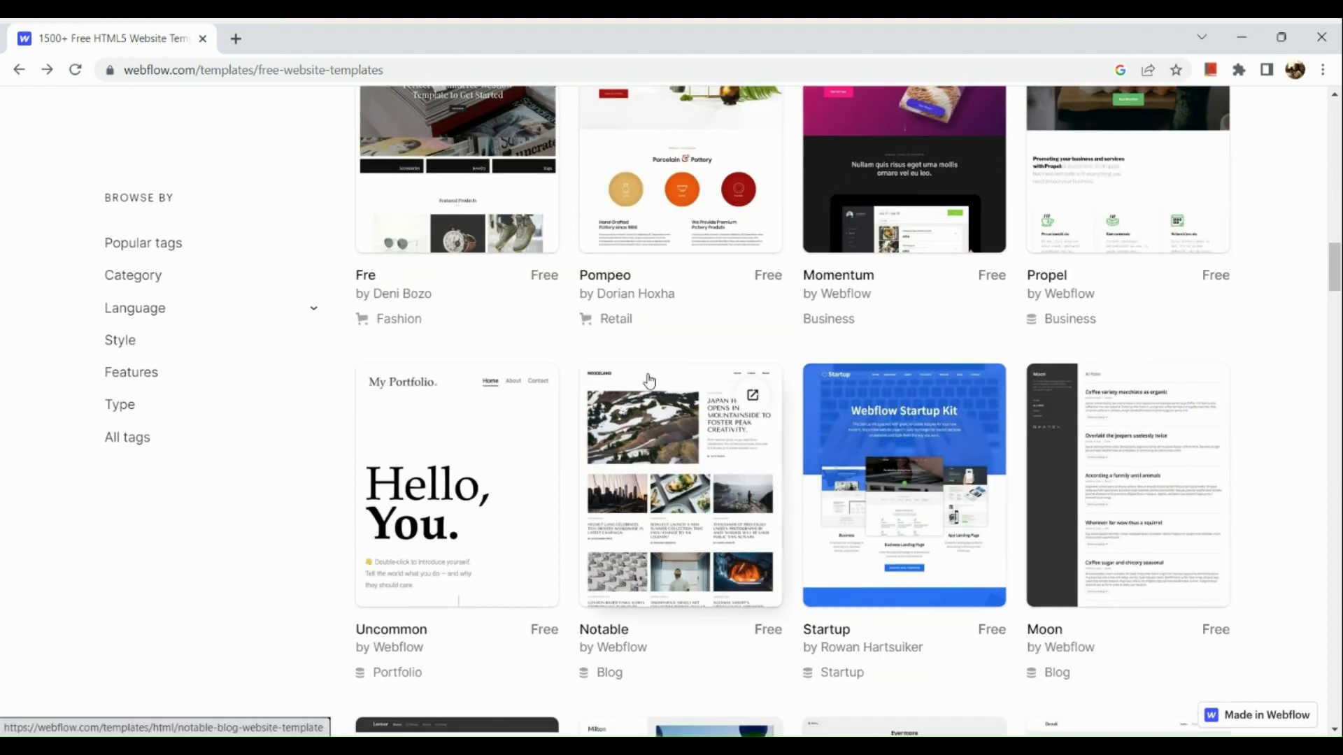
scroll(649, 381, down, 2)
scroll(441, 443, up, 3)
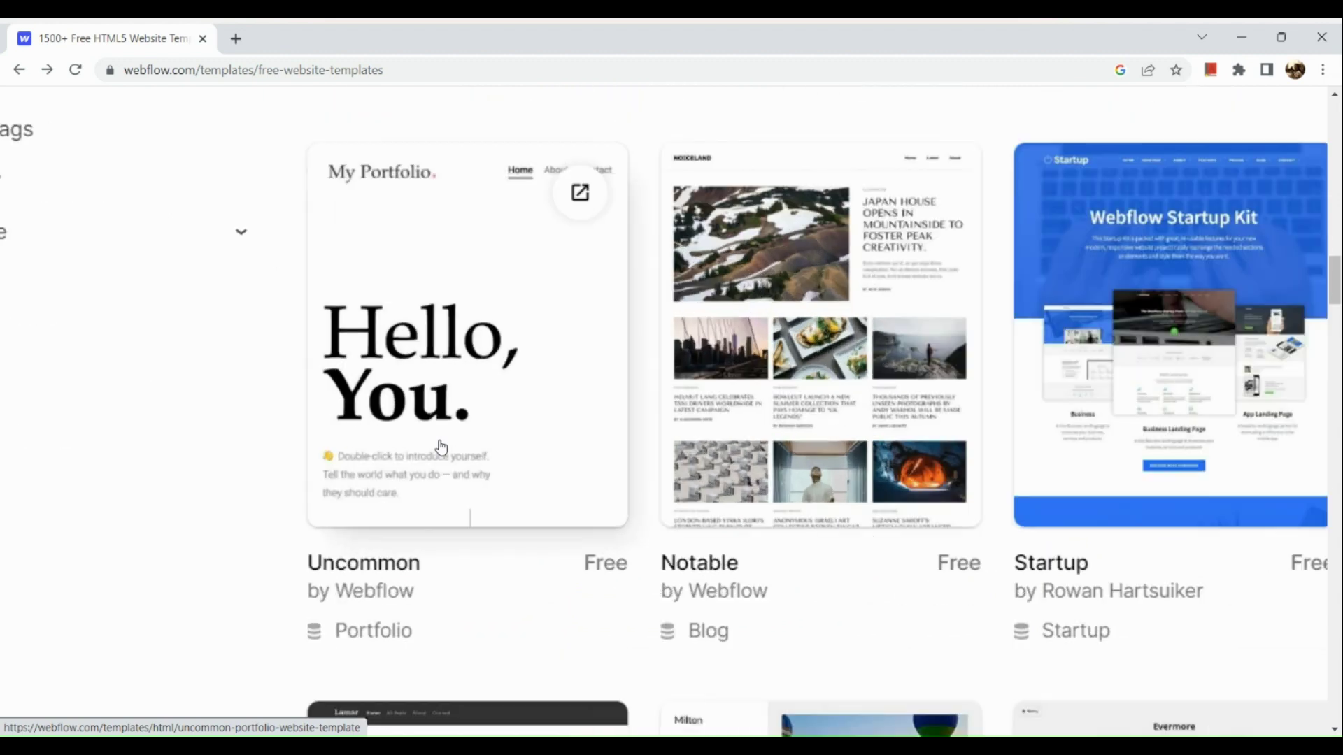
scroll(441, 447, up, 2)
Step: Open the Uncommon portfolio template page, review it, and choose Use for Free
click(440, 446)
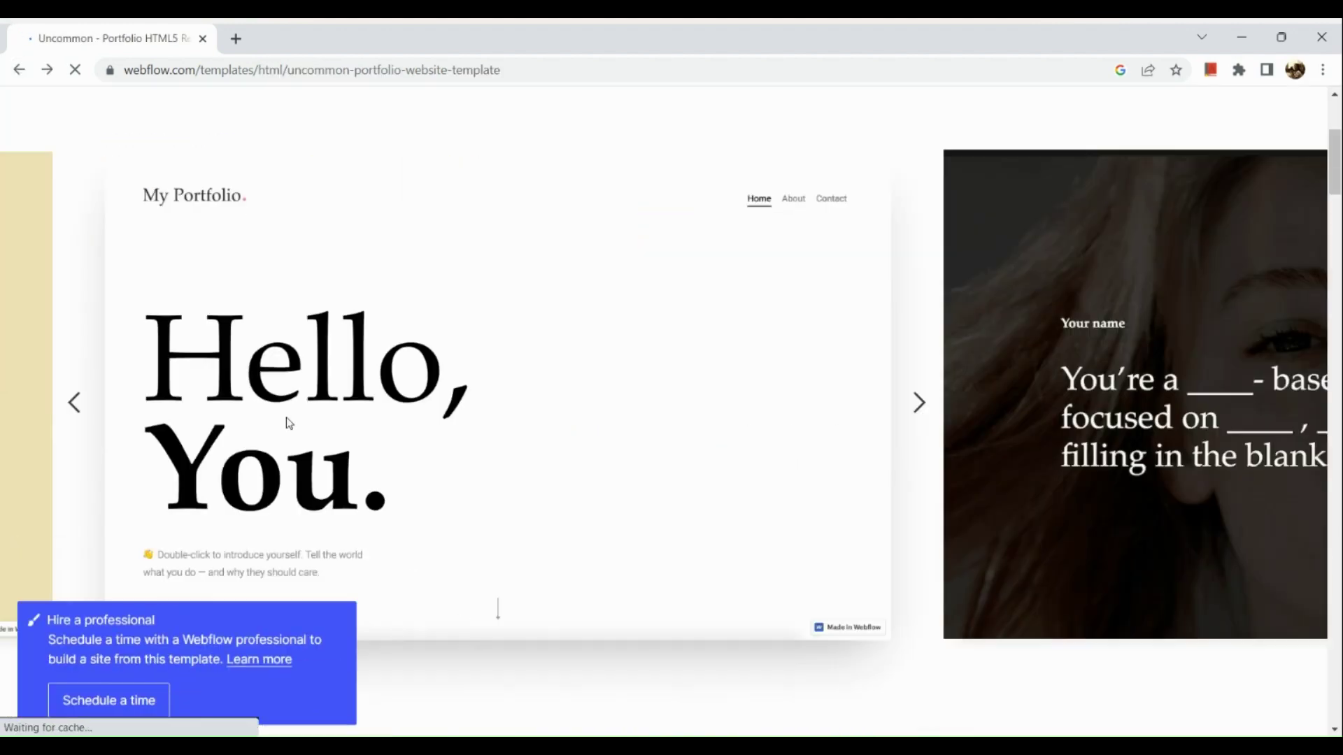
scroll(287, 423, down, 6)
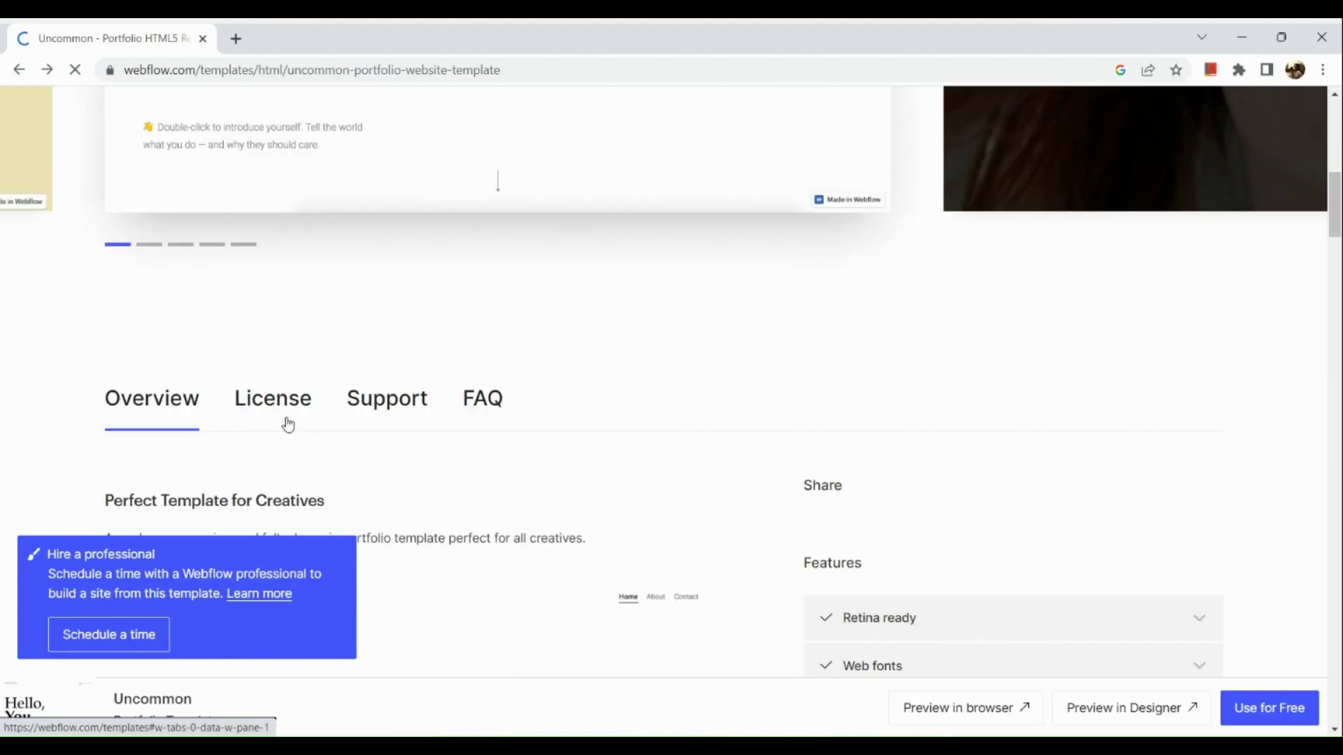
scroll(287, 423, up, 3)
scroll(288, 422, down, 9)
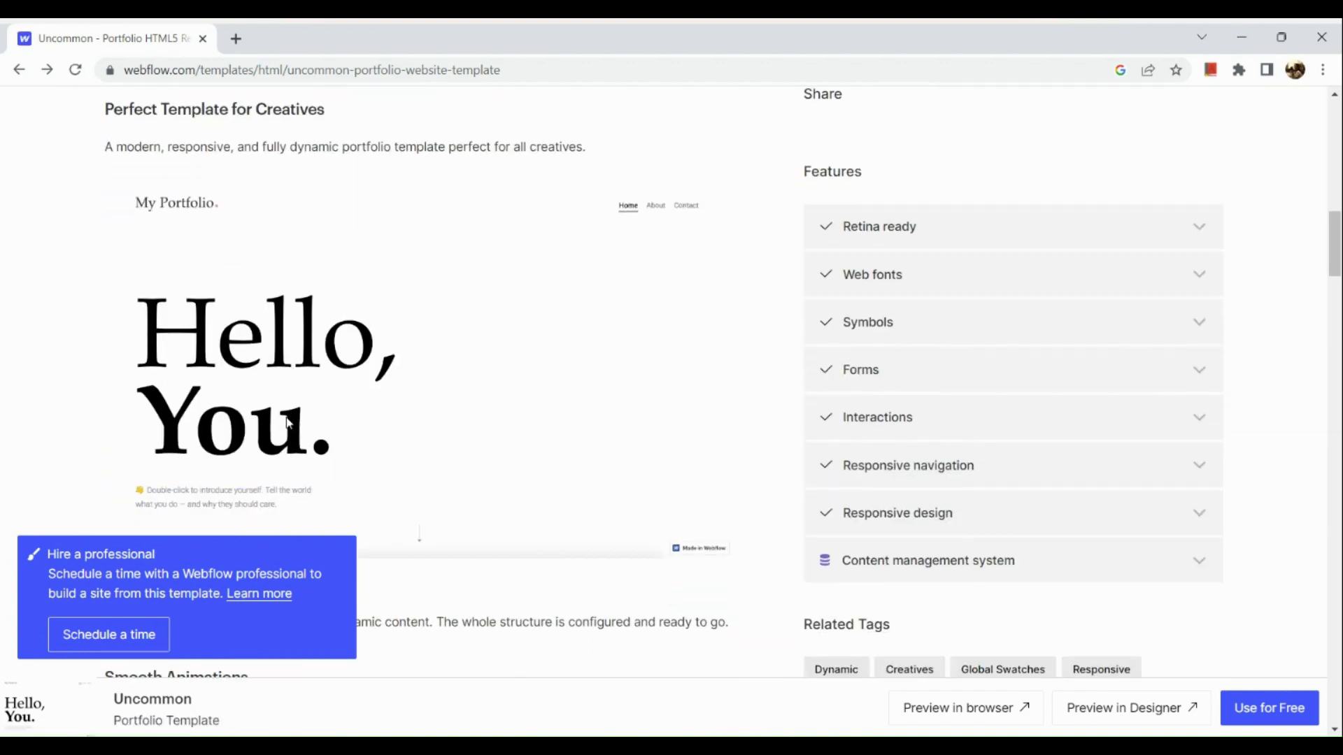
scroll(287, 422, up, 10)
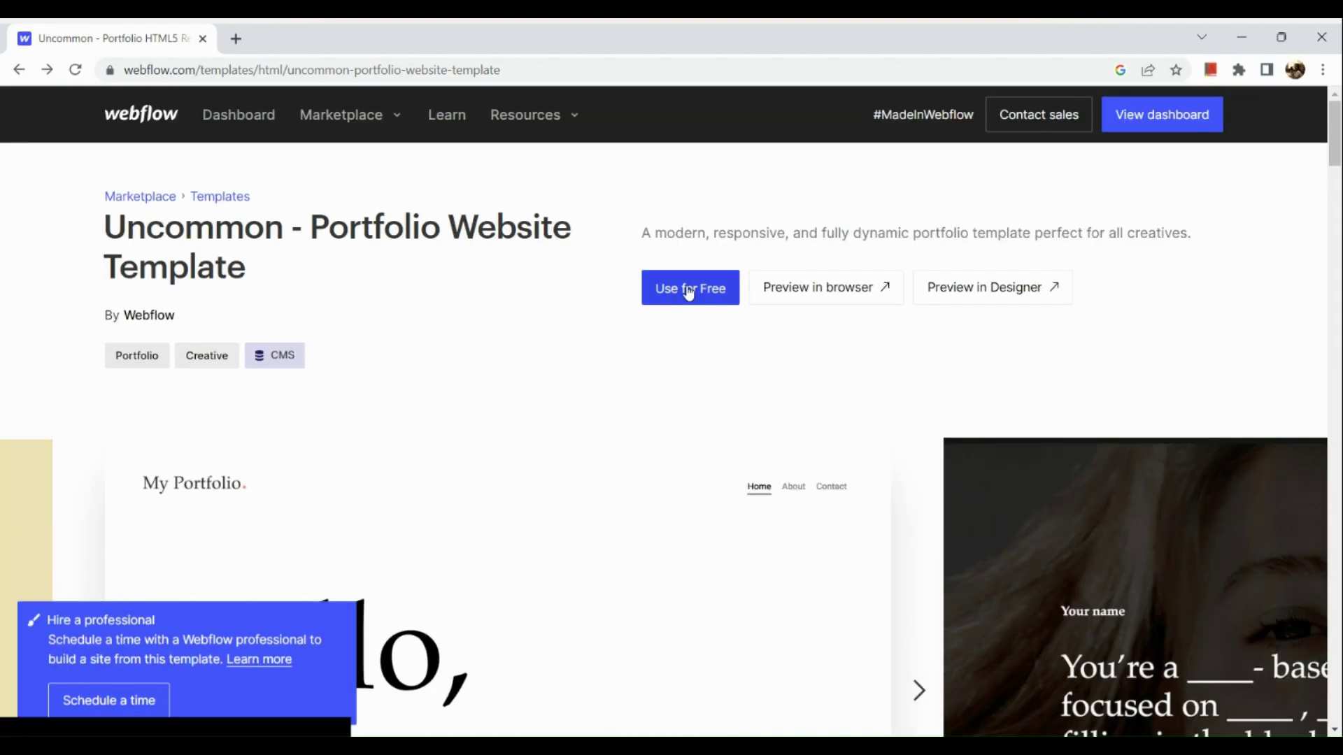
click(689, 292)
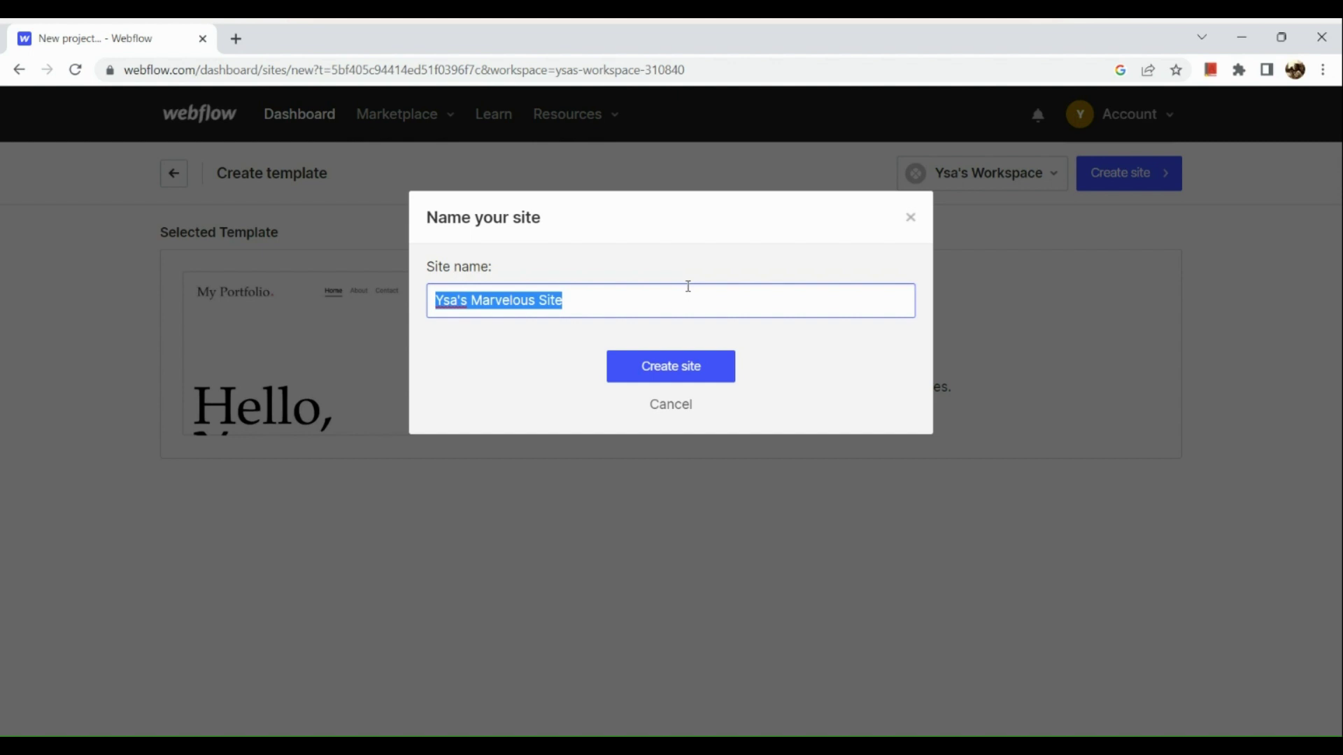
Step: Replace the default site name with 'Moonstar' and create the site
text(Y)
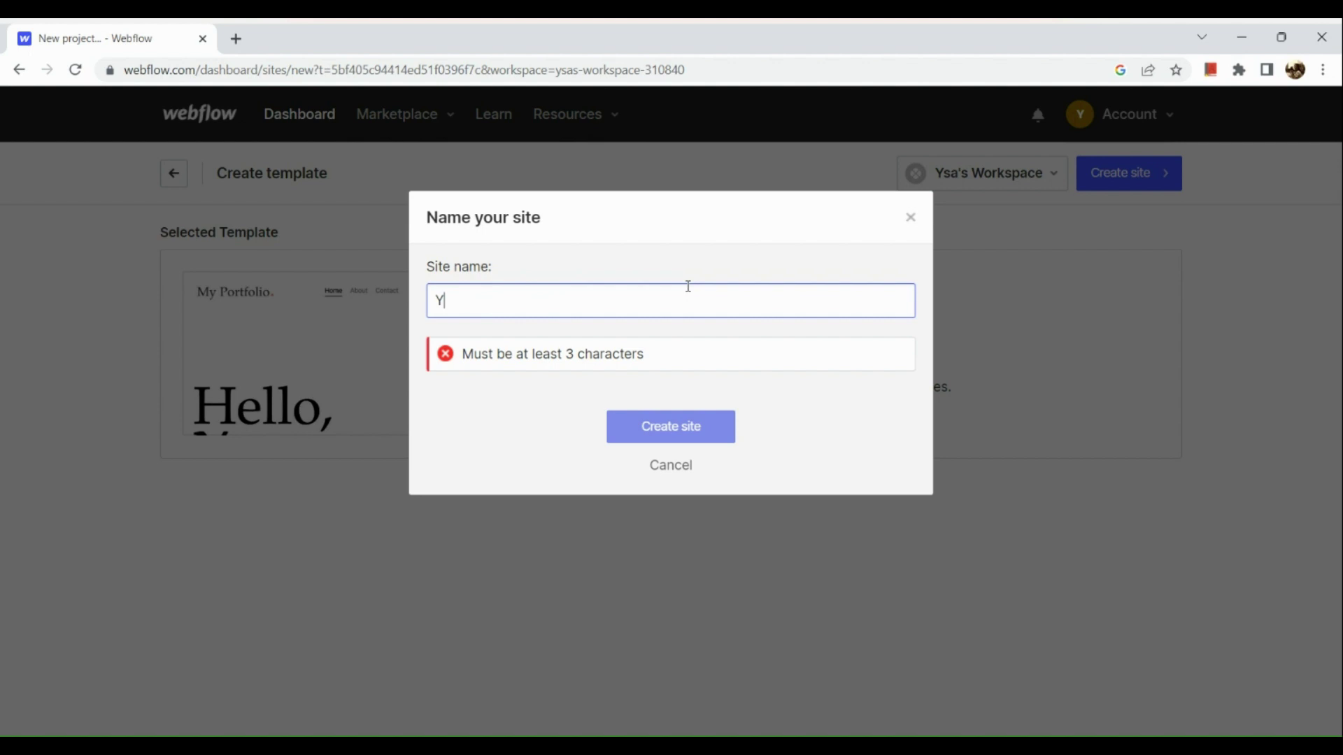
key(BackSpace)
text(Moons)
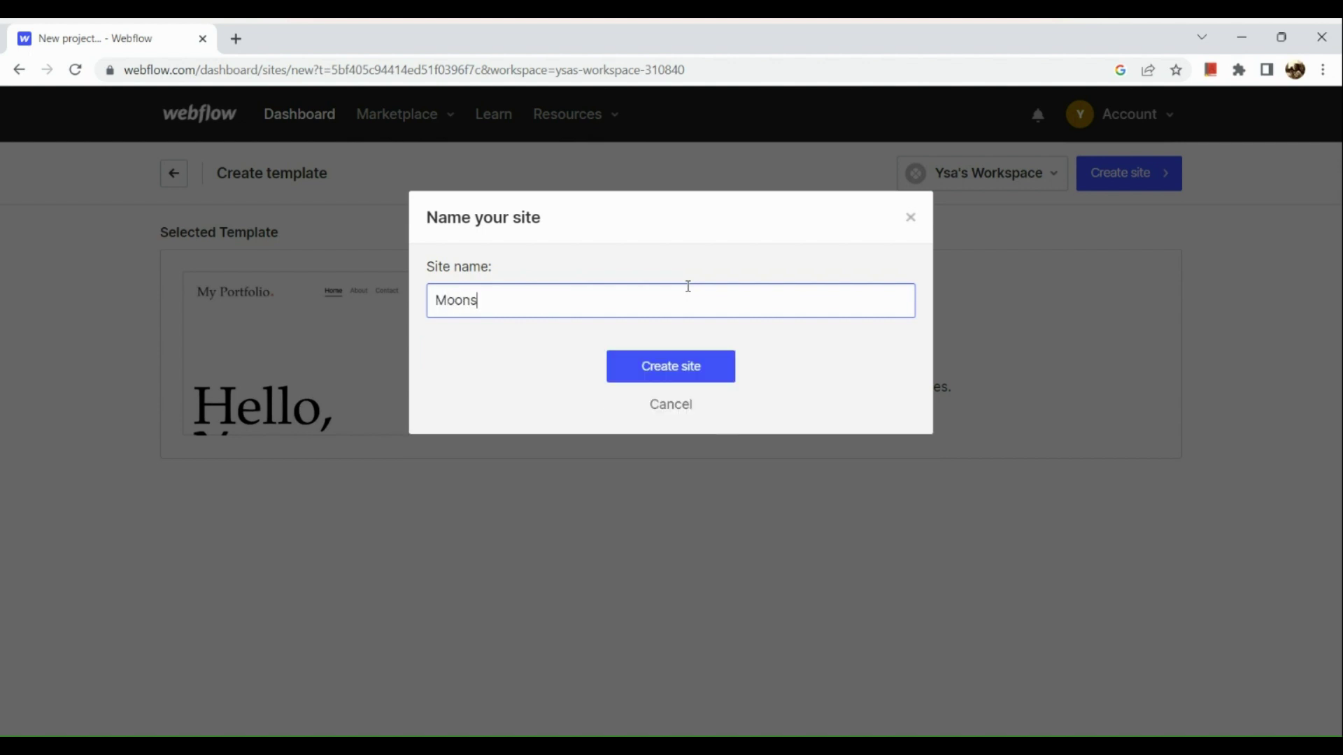
text(tr)
key(BackSpace)
key(BackSpace)
text(tar)
click(719, 374)
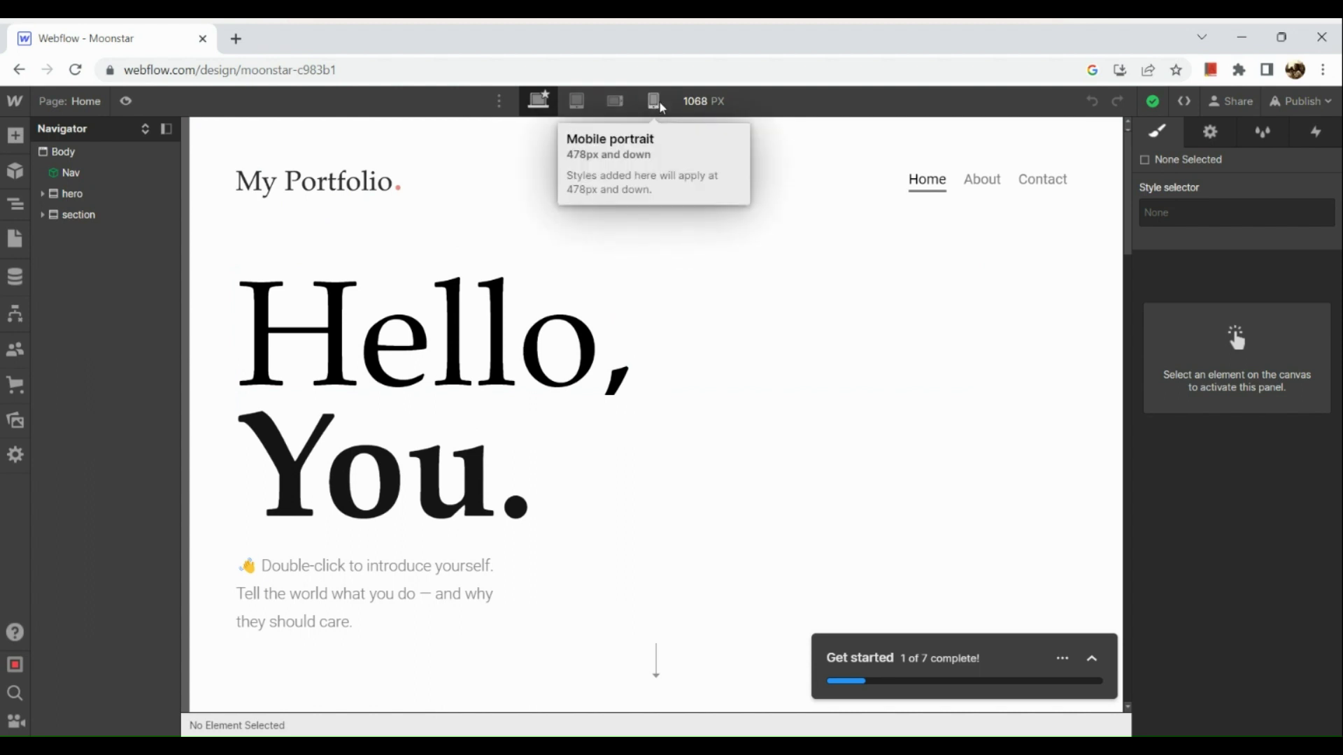
Step: Scroll the Moonstar home page from the 'Hello, You.' hero down to the footer and back up
scroll(534, 311, down, 1)
scroll(534, 311, down, 2)
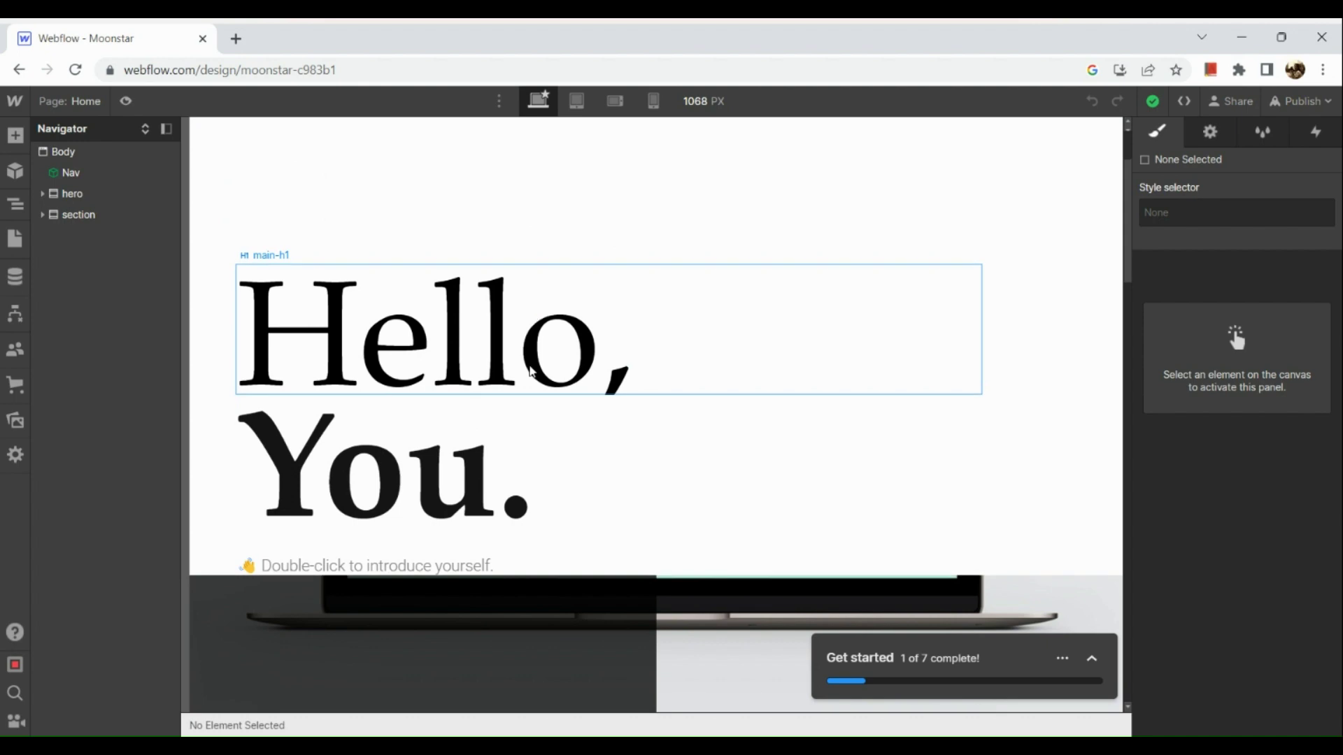
scroll(532, 342, down, 5)
scroll(532, 371, down, 10)
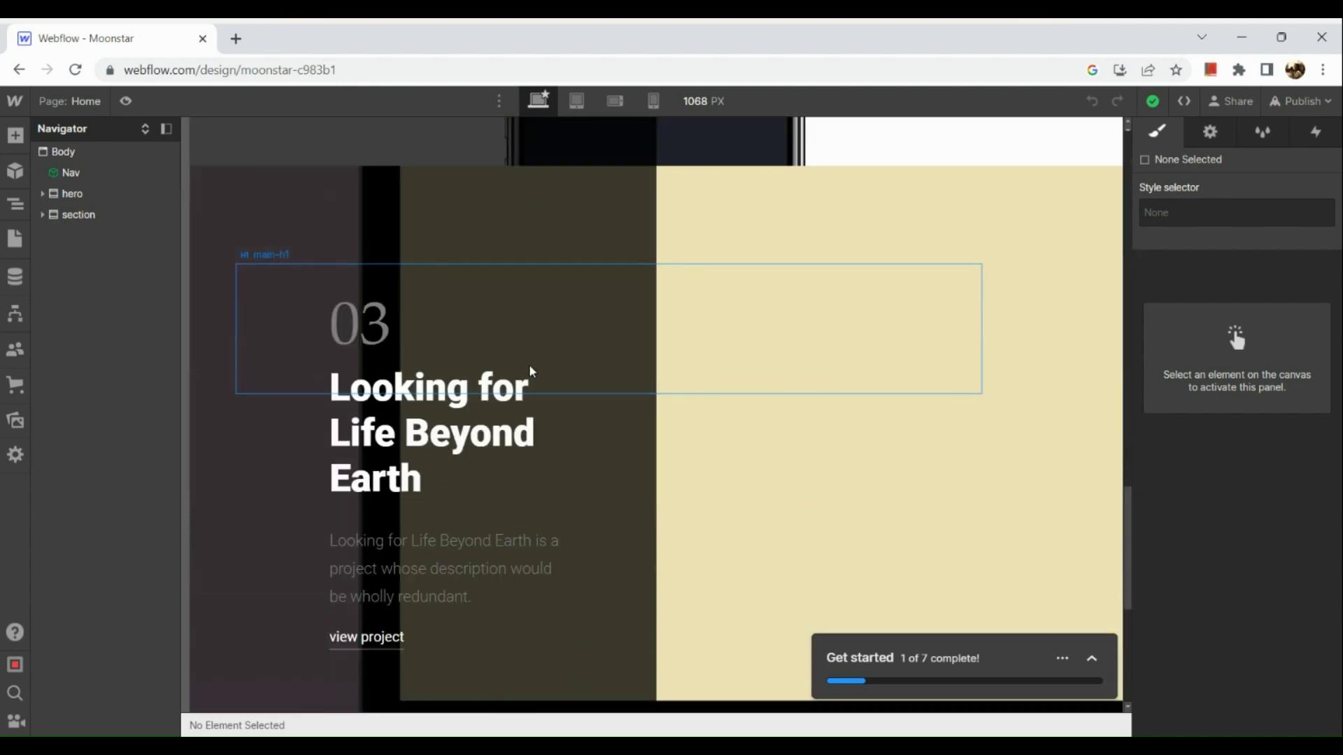
scroll(532, 372, up, 18)
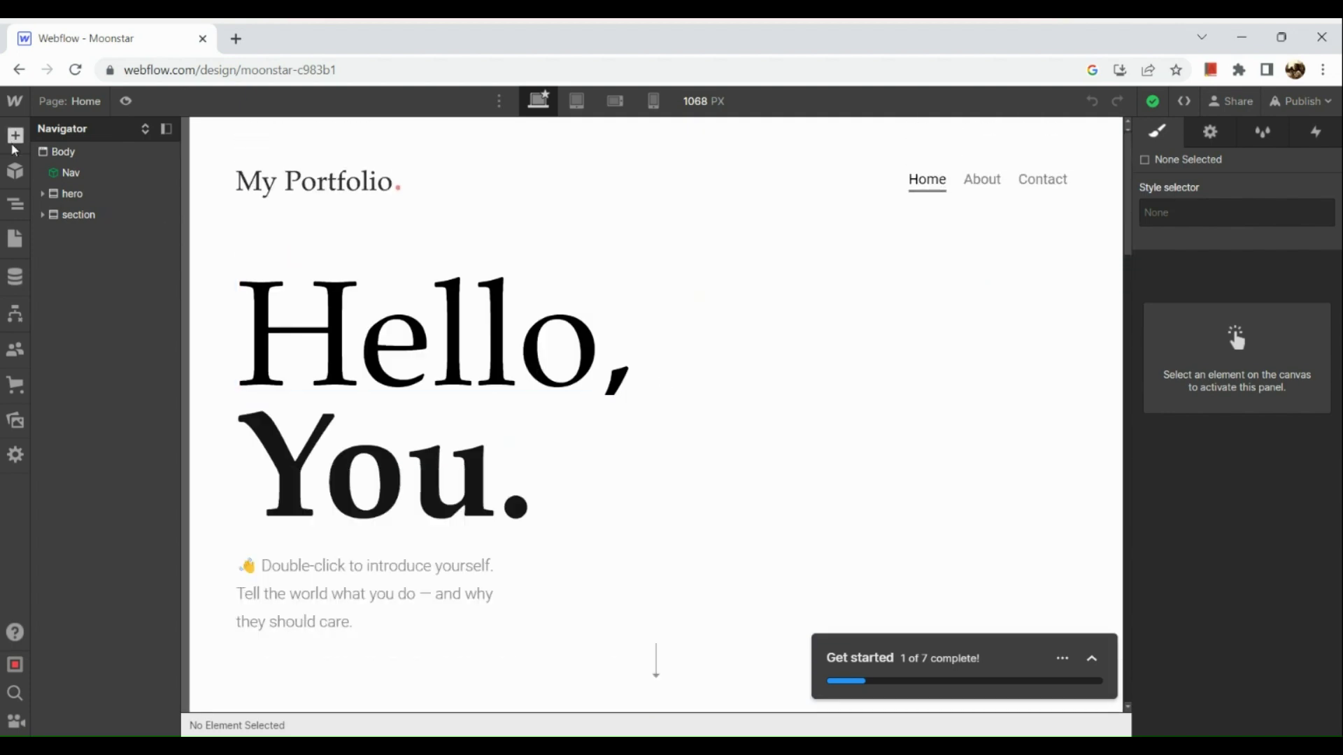
Step: Select the Body element and scroll through its Style panel properties
click(53, 158)
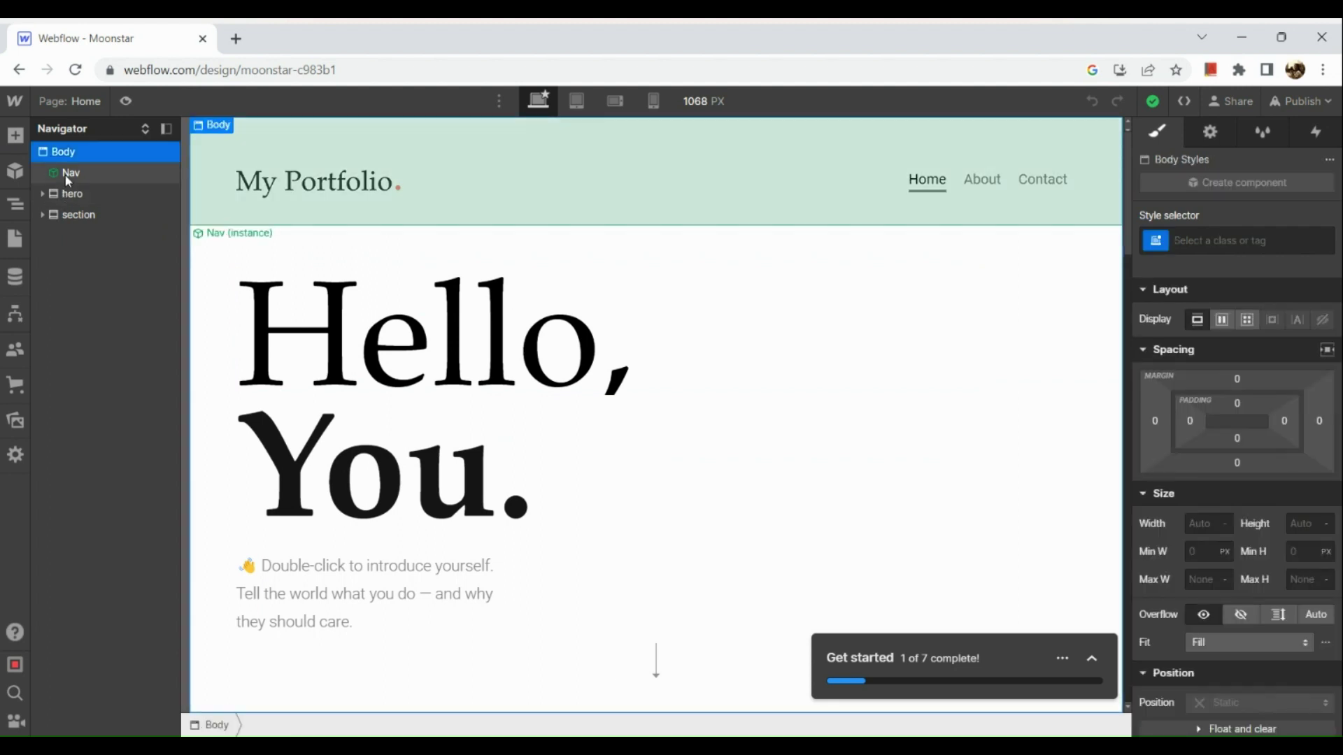
click(338, 185)
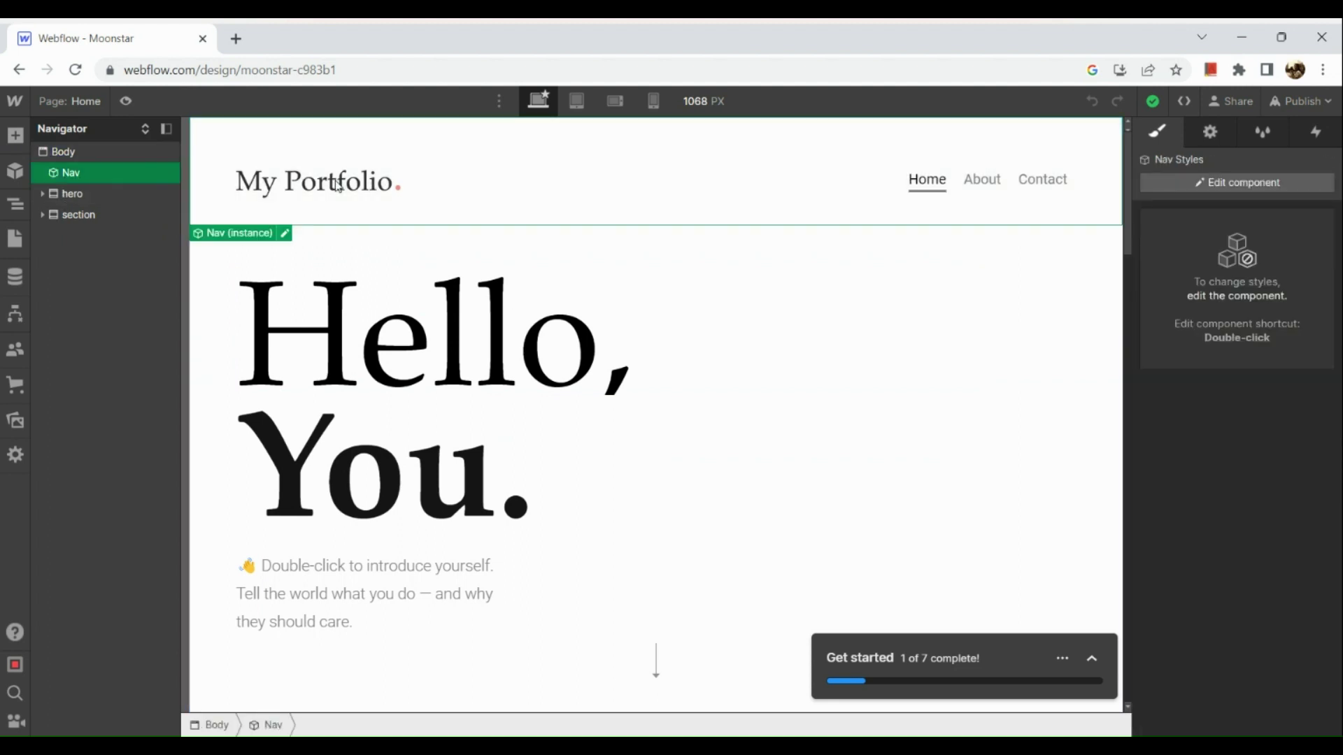
click(81, 153)
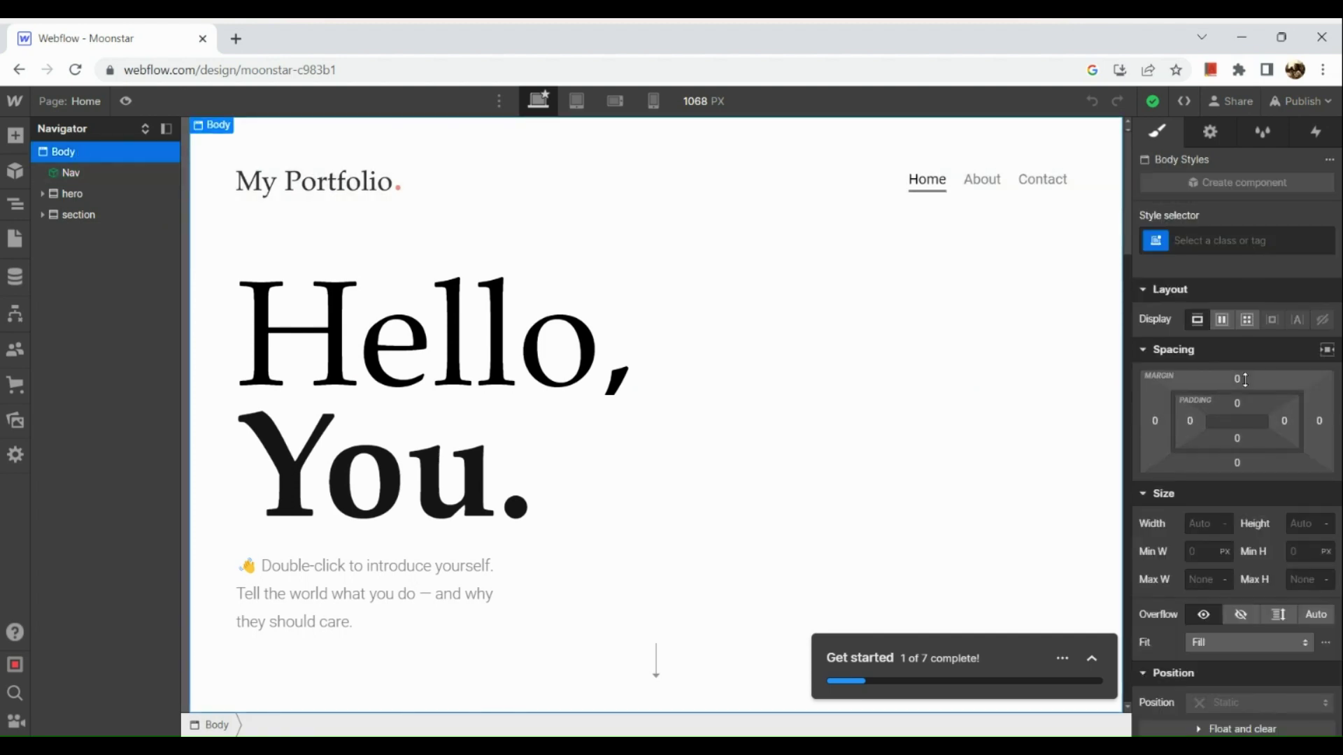
scroll(1247, 422, down, 6)
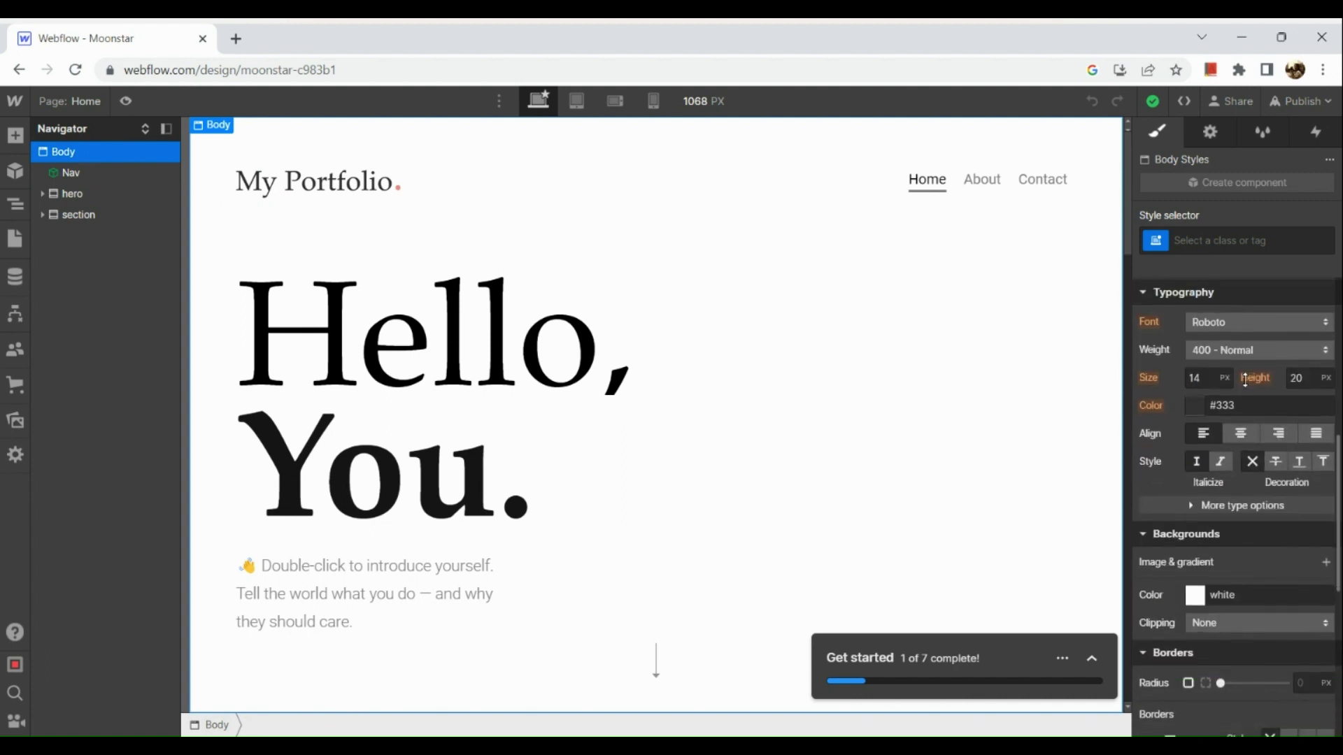
scroll(1245, 380, down, 5)
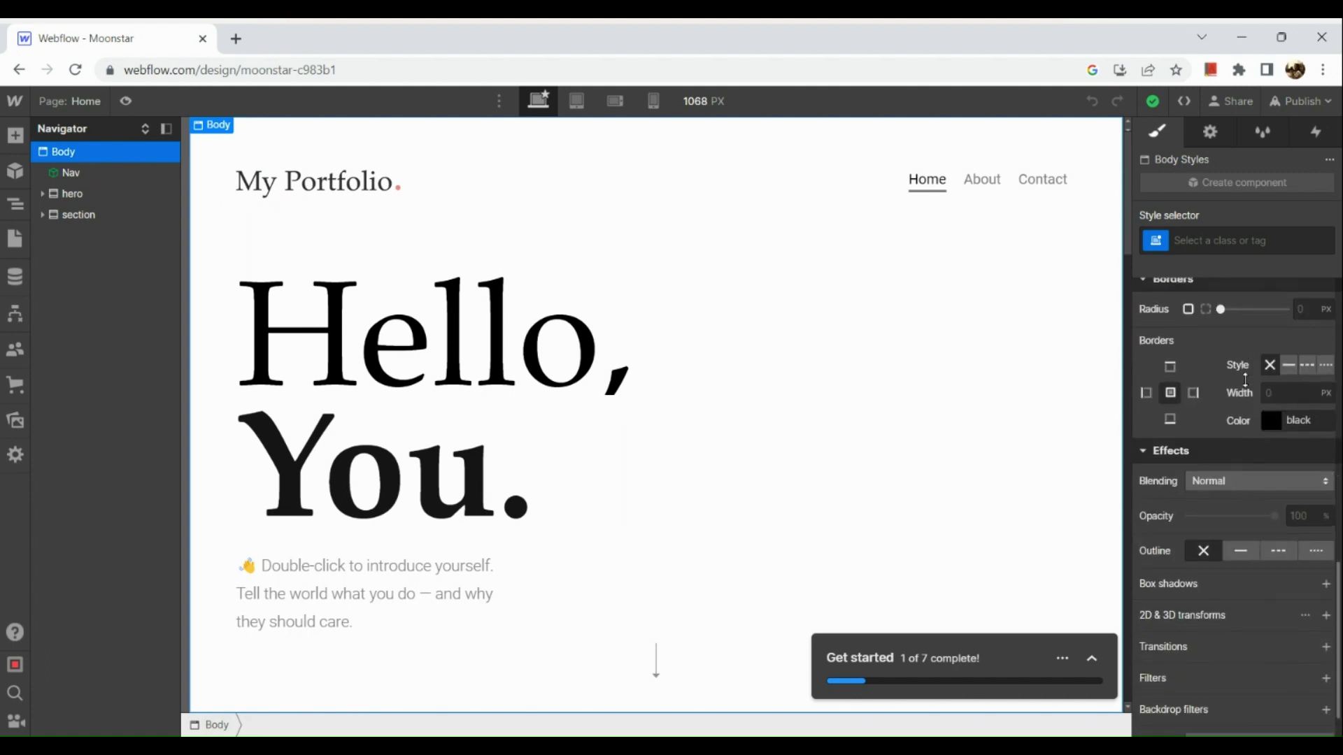
Step: View the body's Settings, then the Style Manager class list, and select the Nav instance
click(1220, 132)
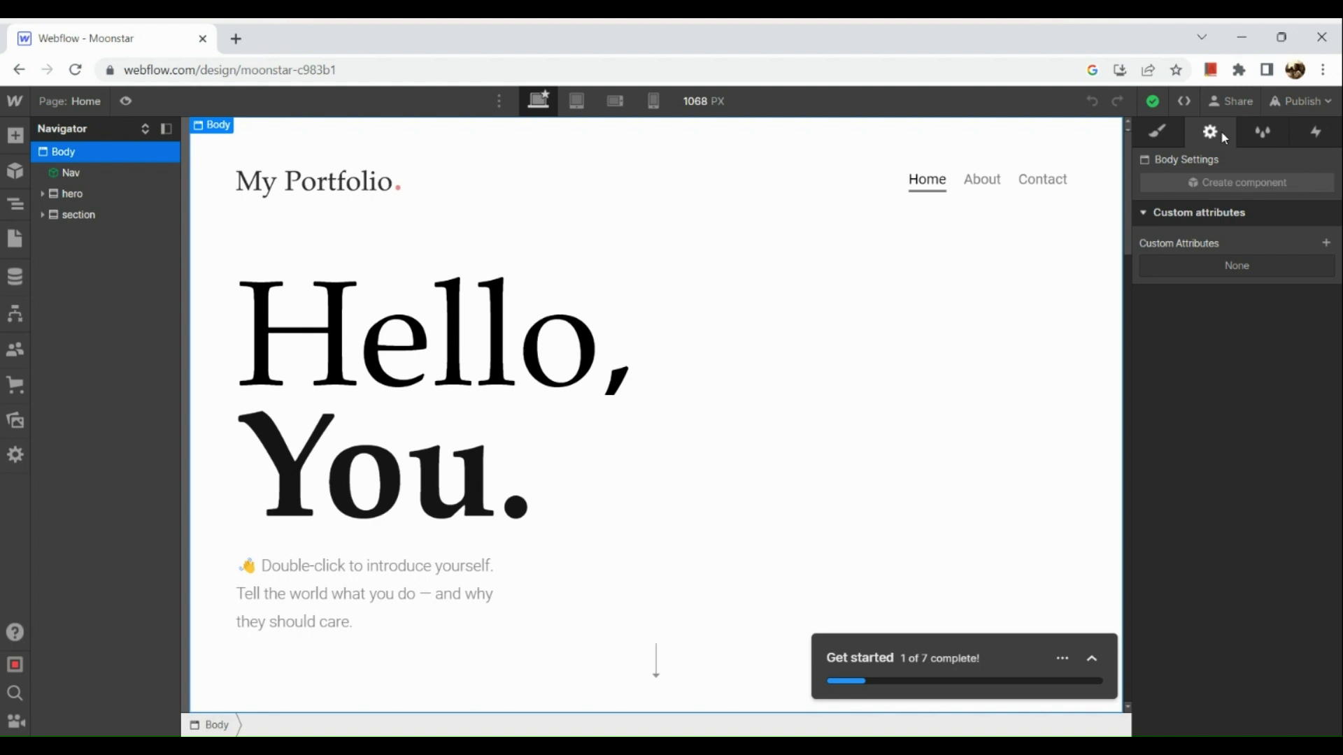
click(1279, 132)
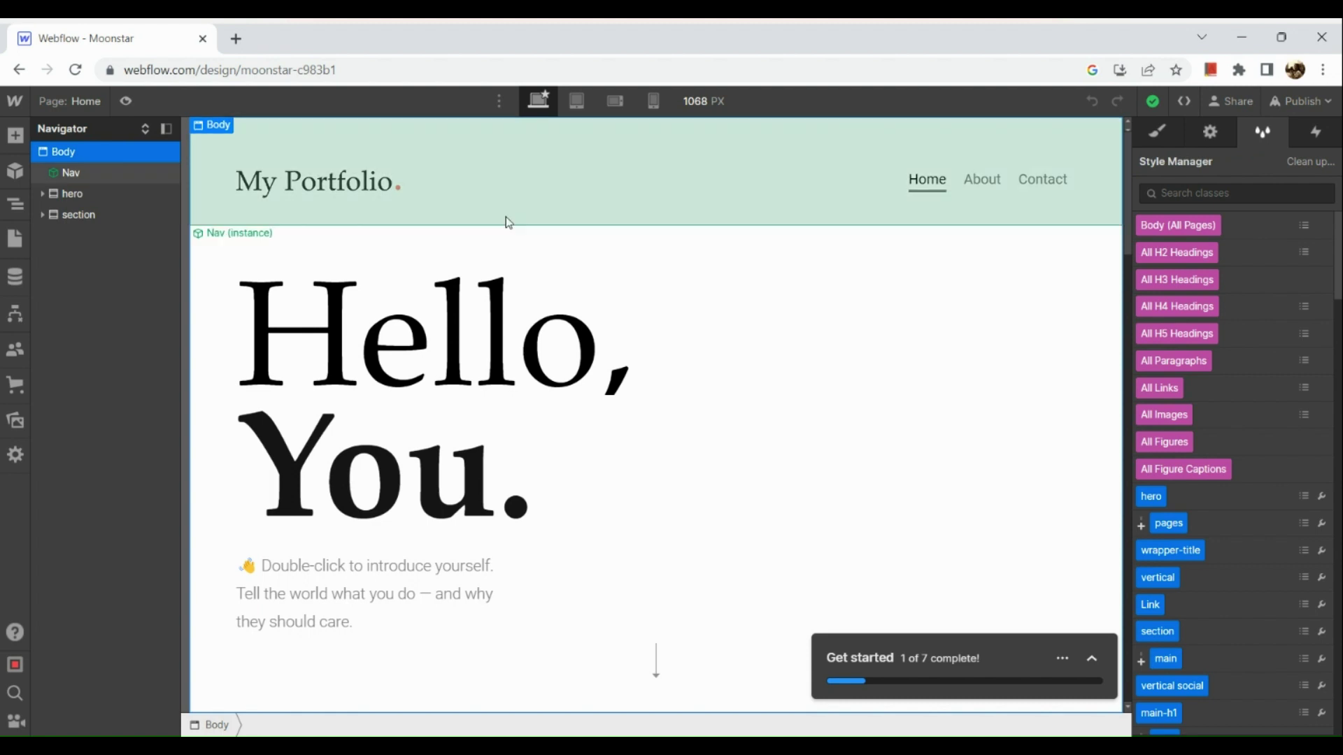
click(509, 223)
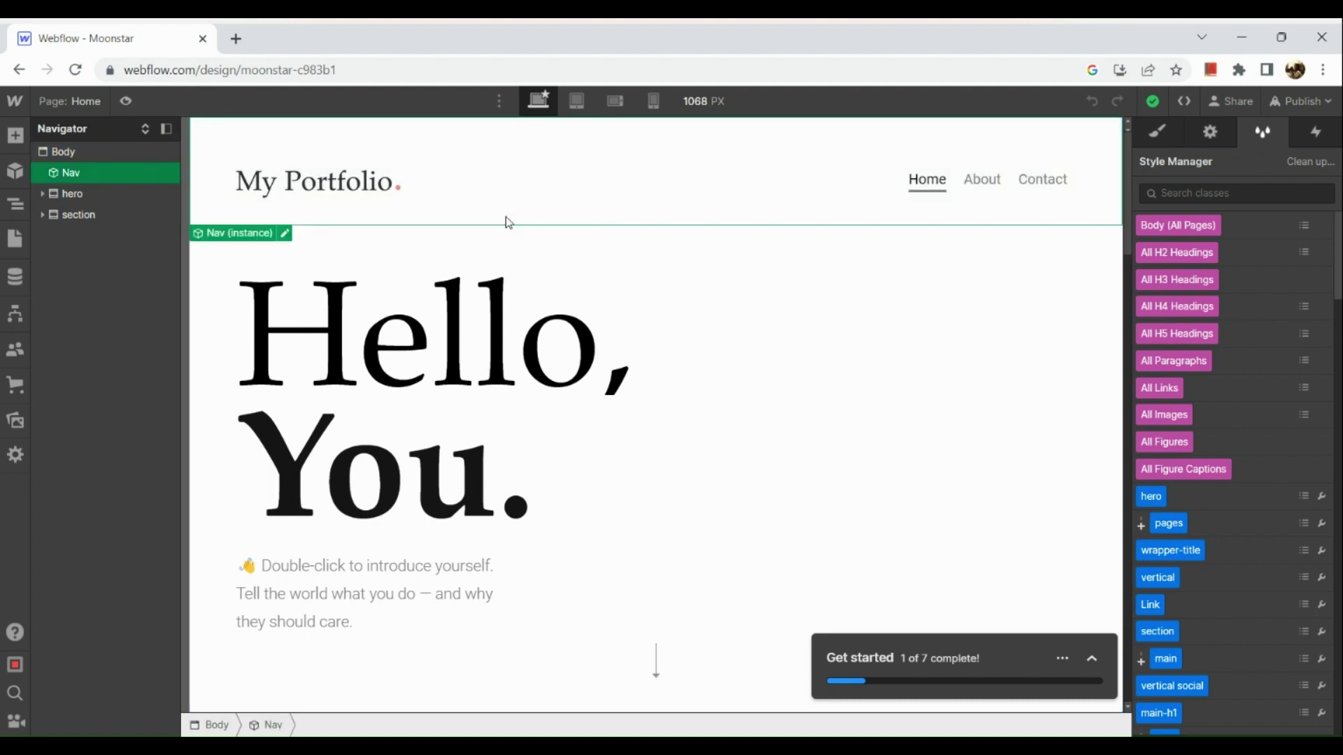
Step: Inside the Nav component, set the My Portfolio logo's alt text to Custom description
click(284, 233)
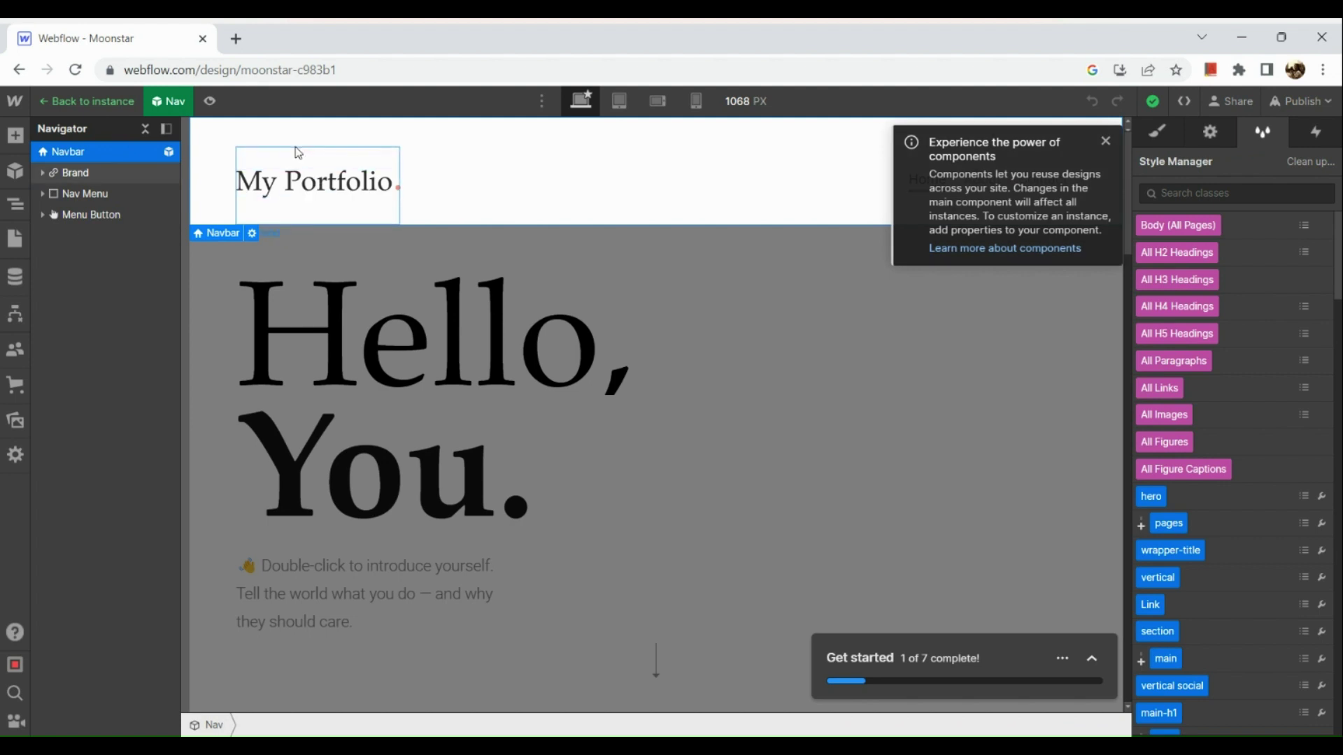
click(311, 182)
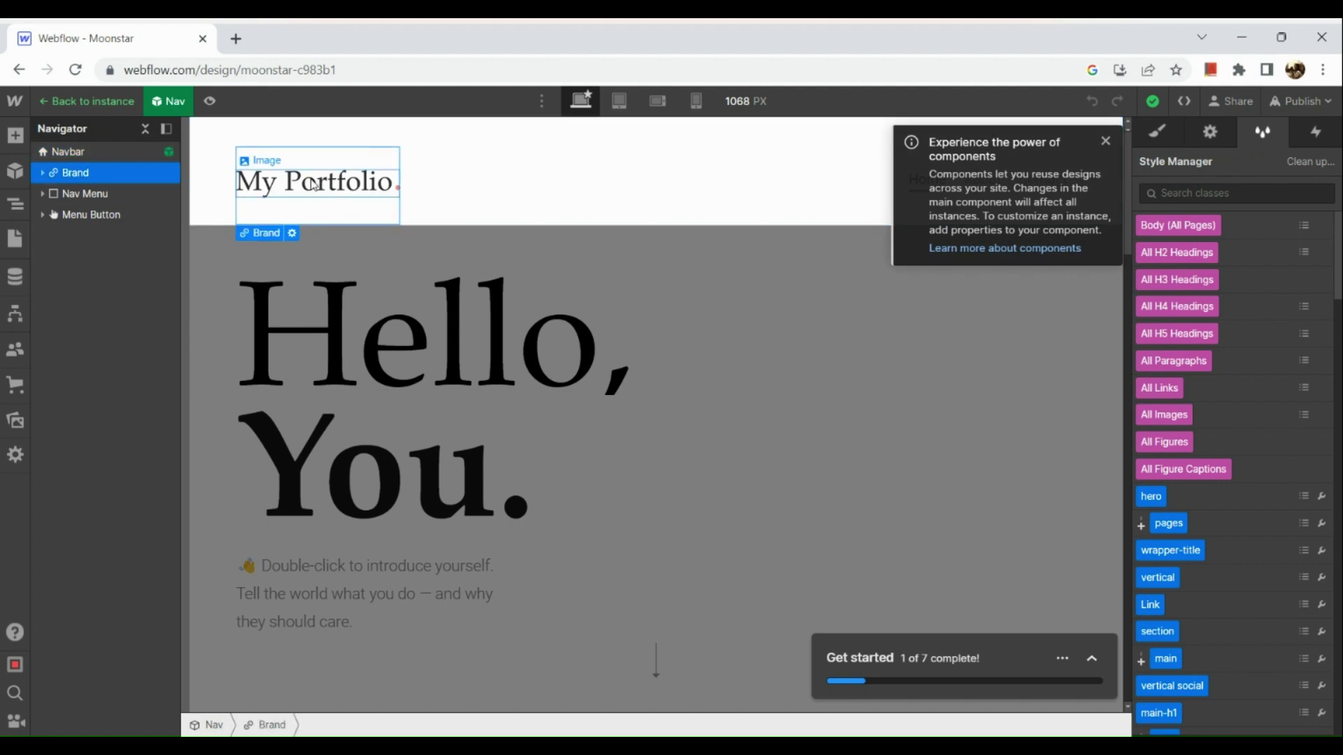
double_click(314, 185)
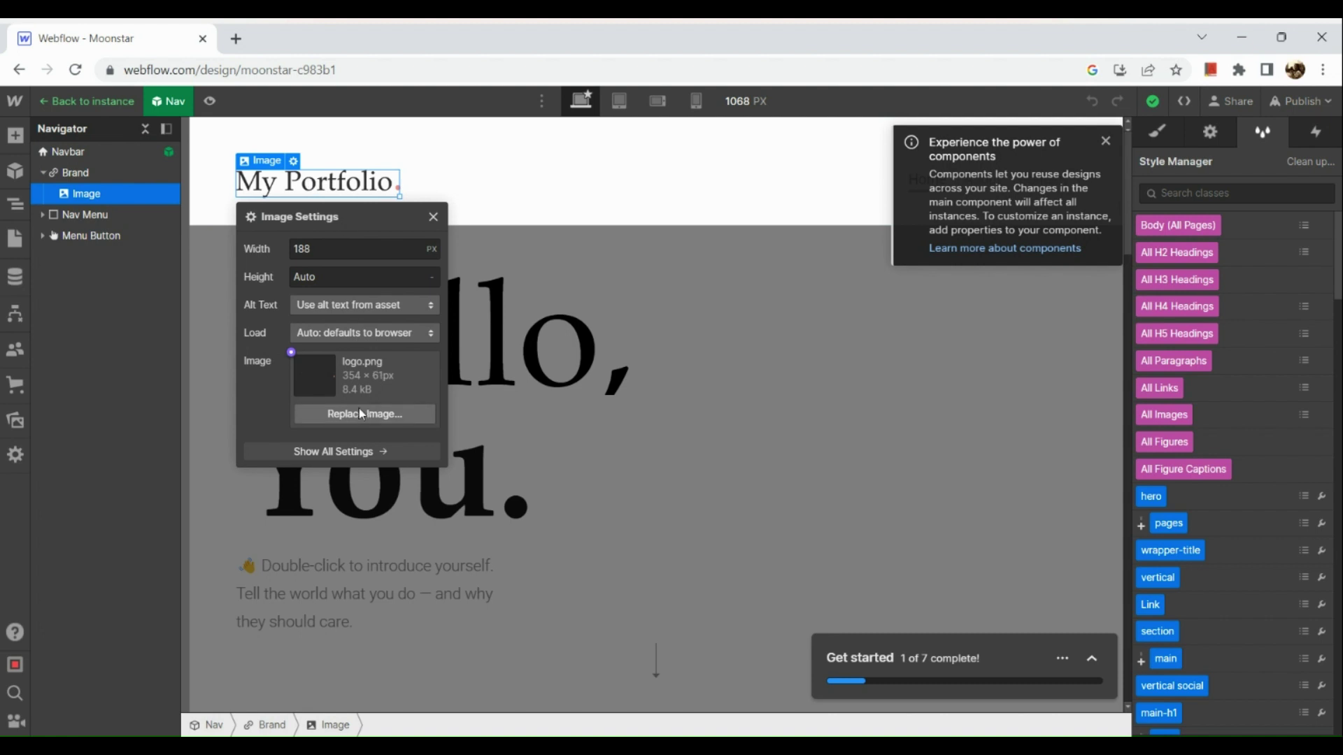
click(399, 305)
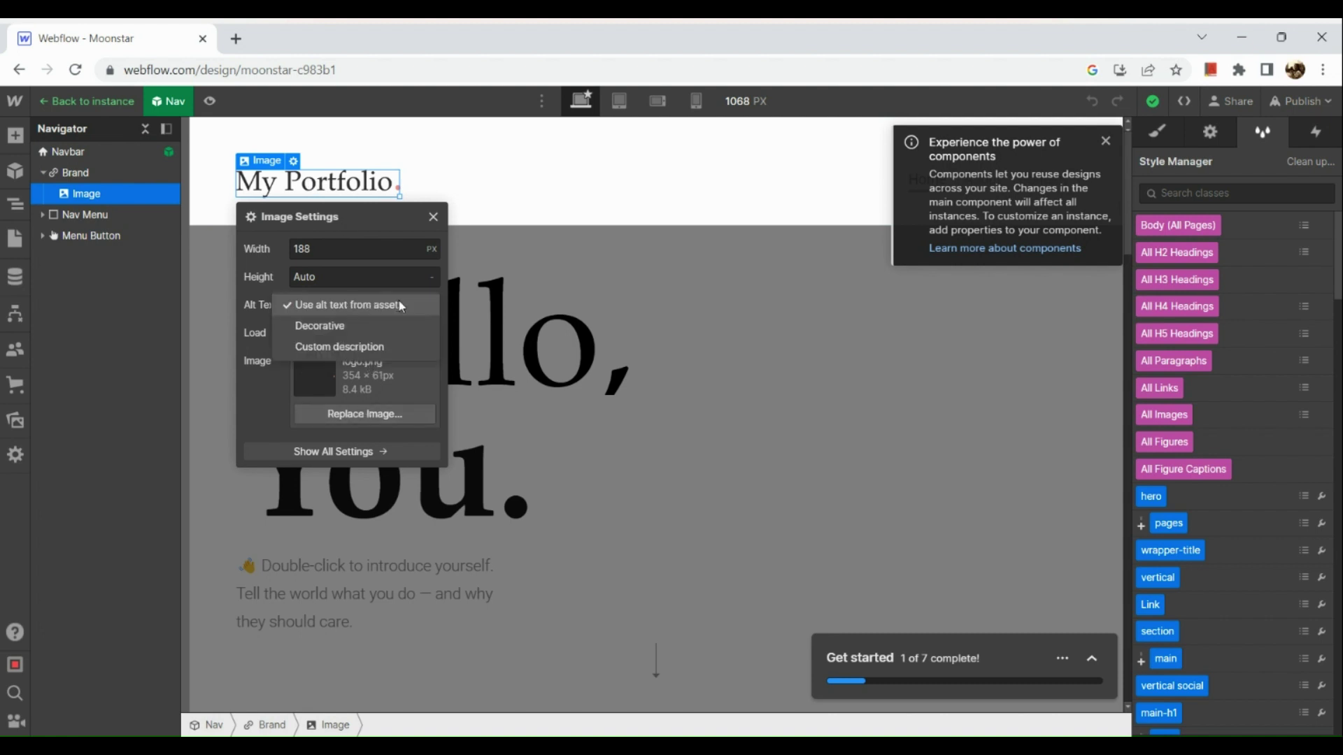
click(377, 336)
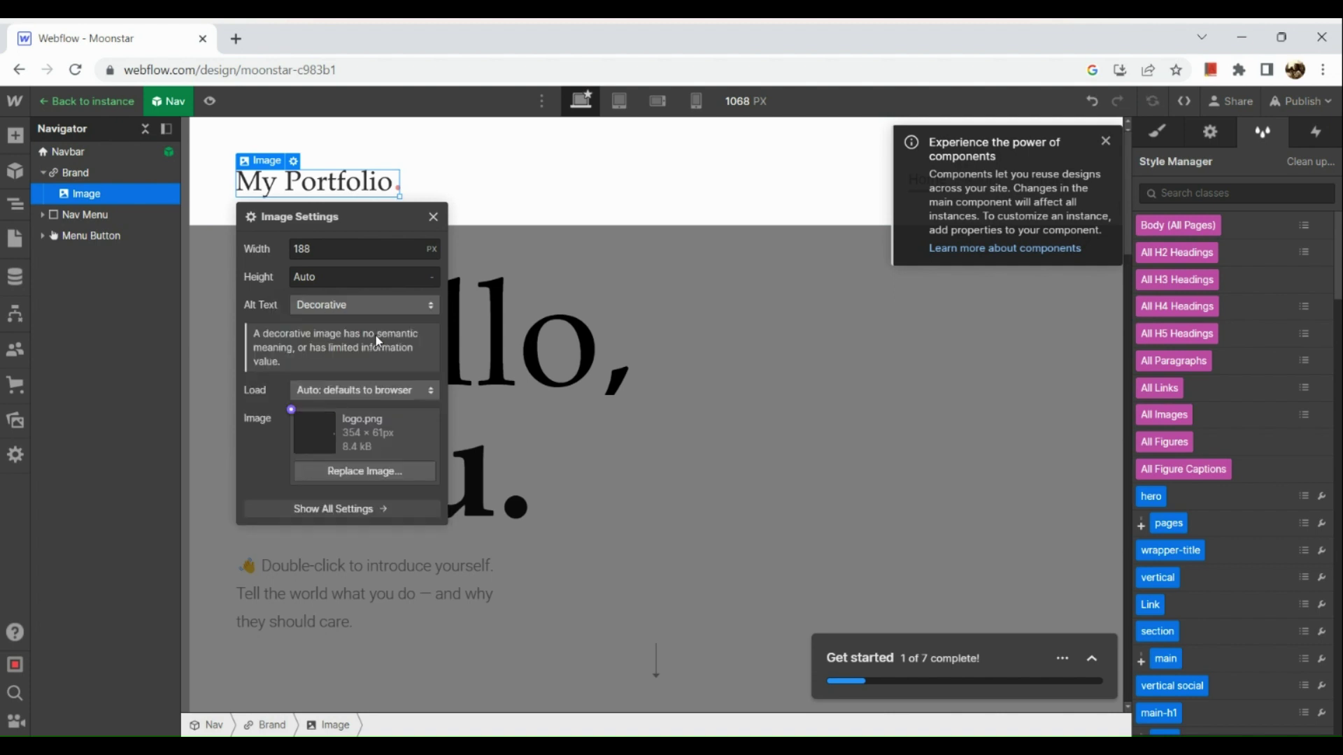
click(398, 304)
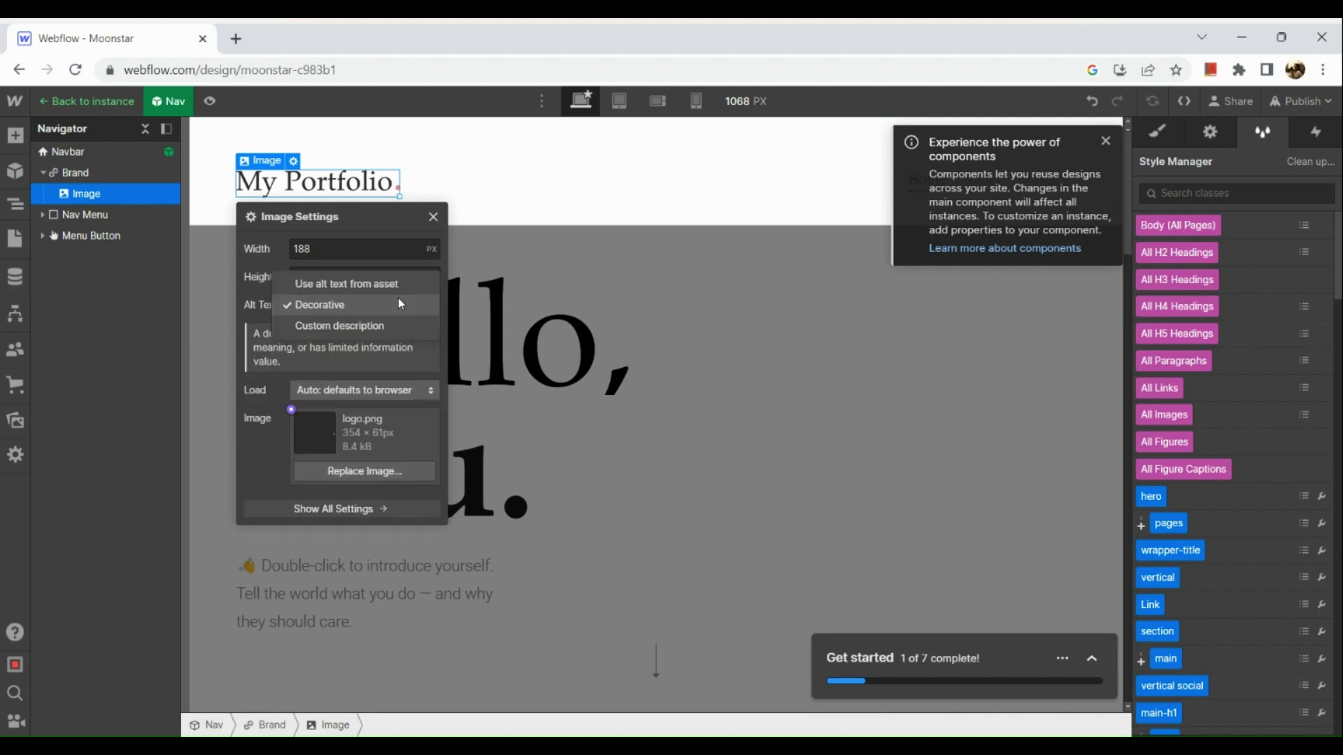
click(389, 326)
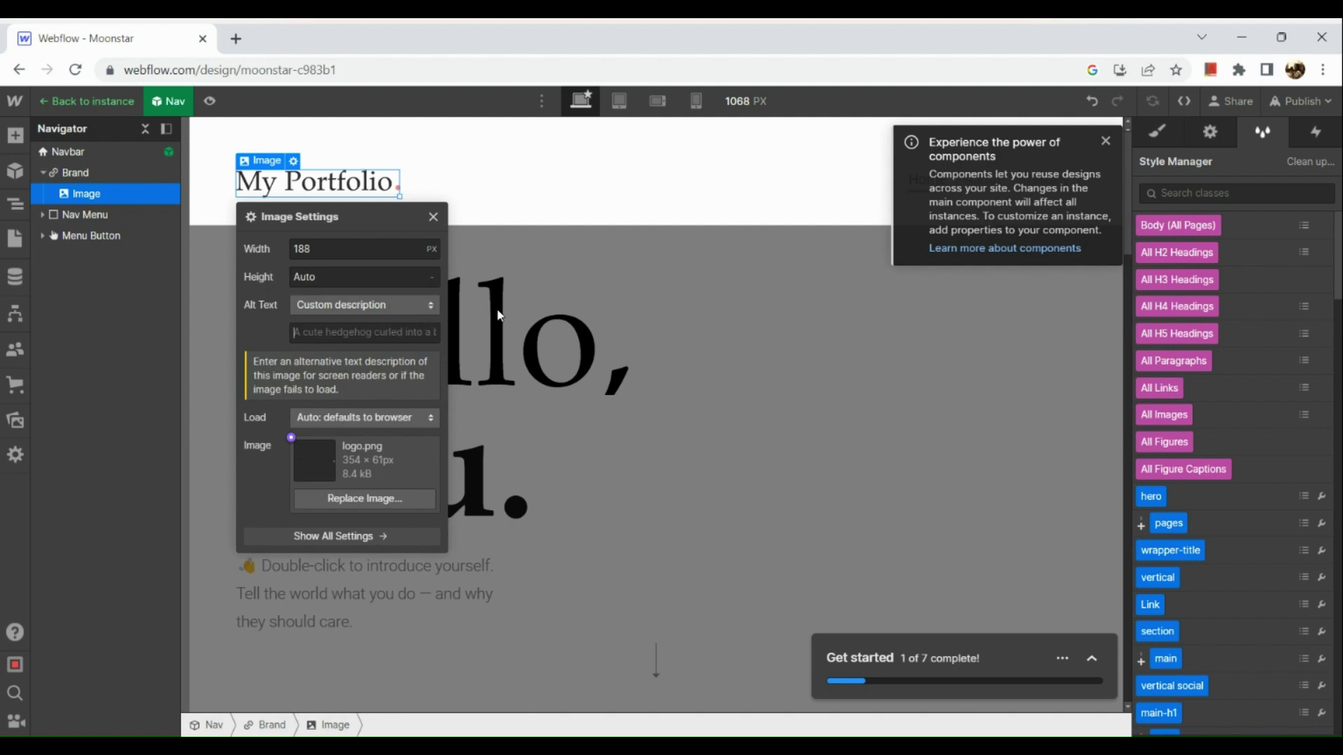
click(514, 314)
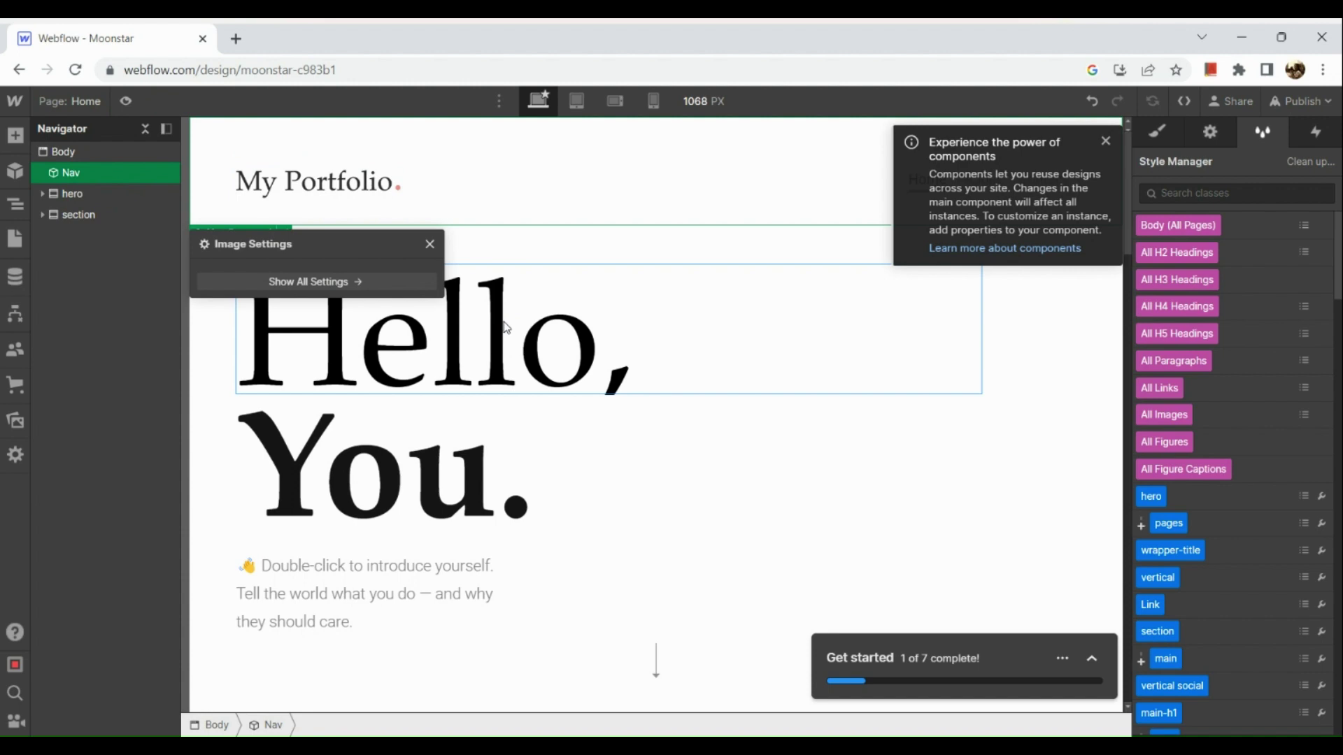
Step: Change the hero H1 from 'Hello,' to 'Welcome to my page'
click(506, 327)
double_click(506, 327)
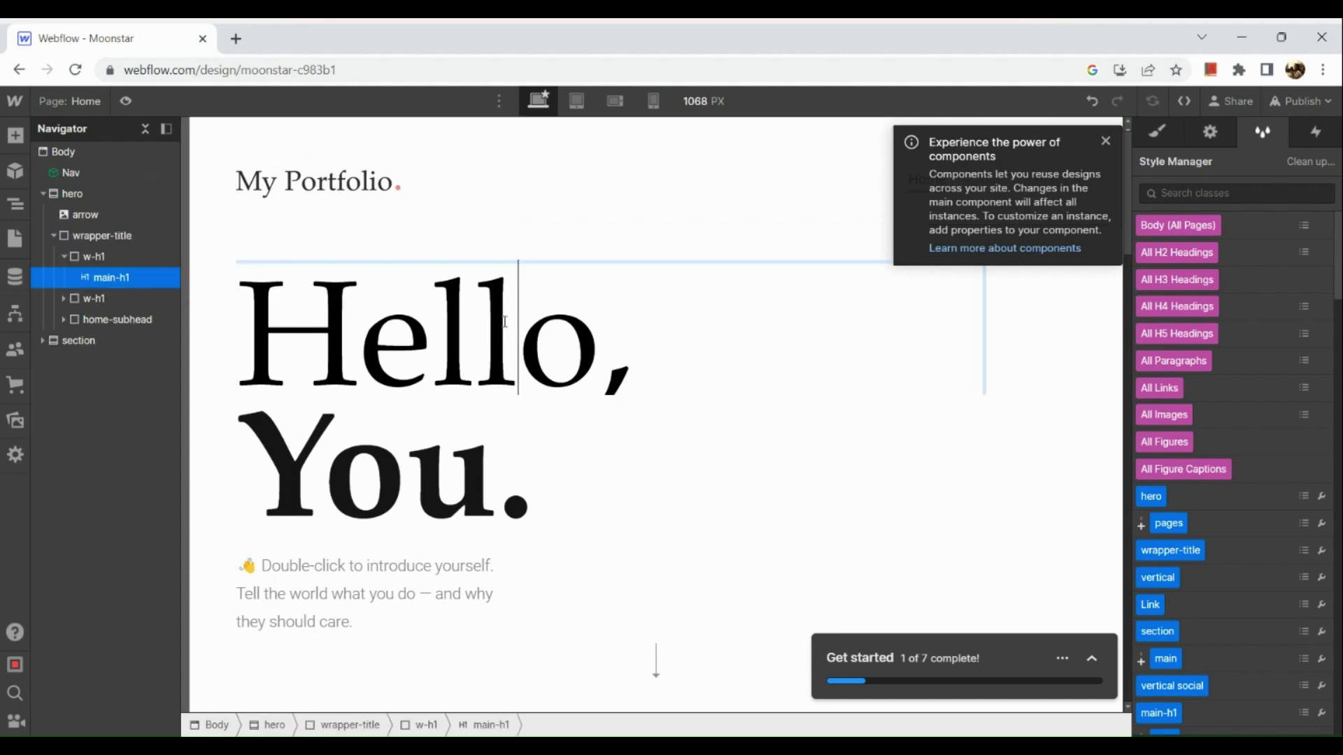
double_click(576, 351)
key(BackSpace)
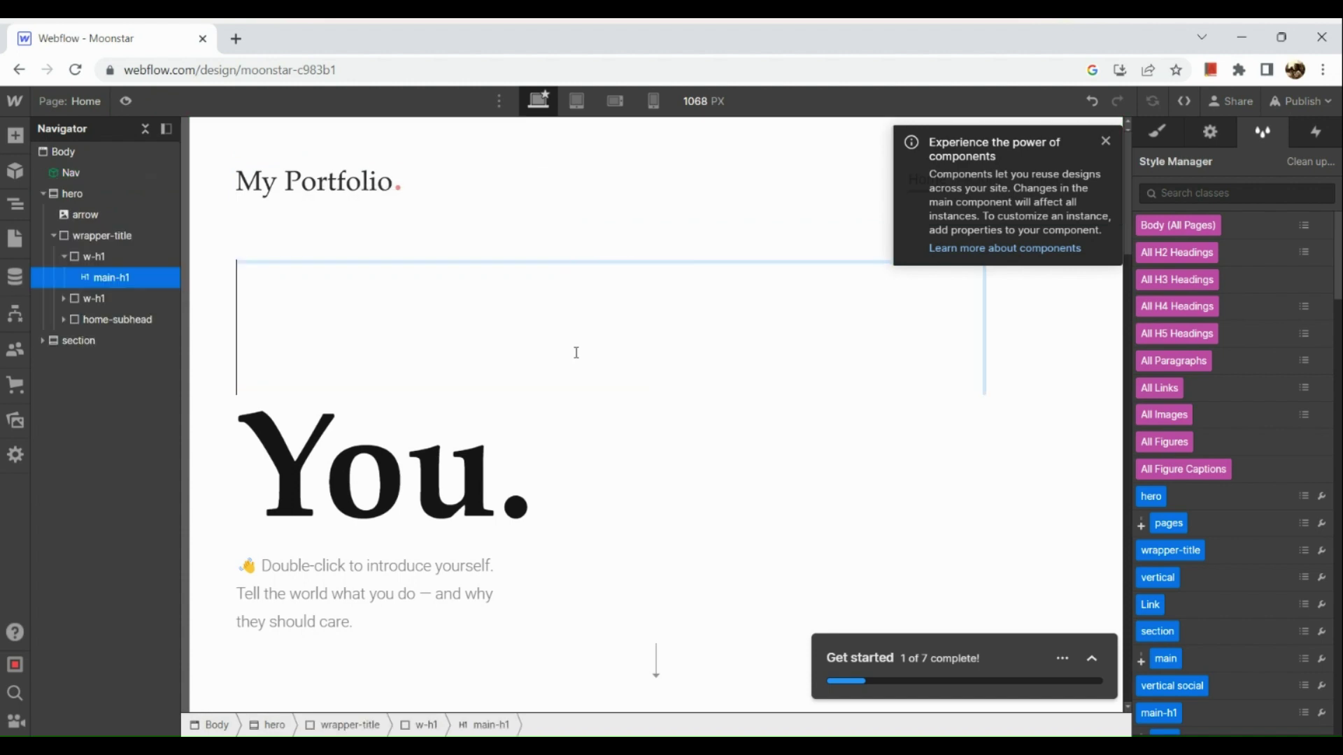
text(WE)
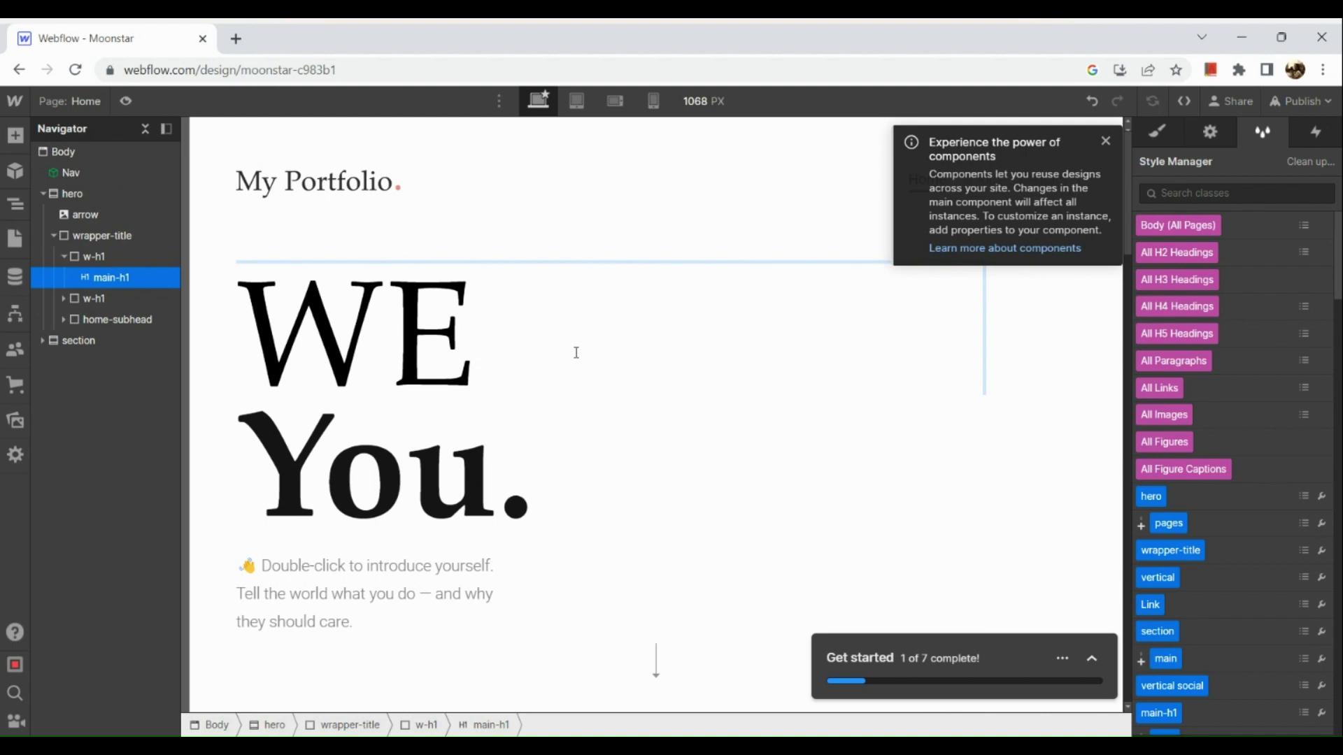
key(BackSpace)
text(elcome)
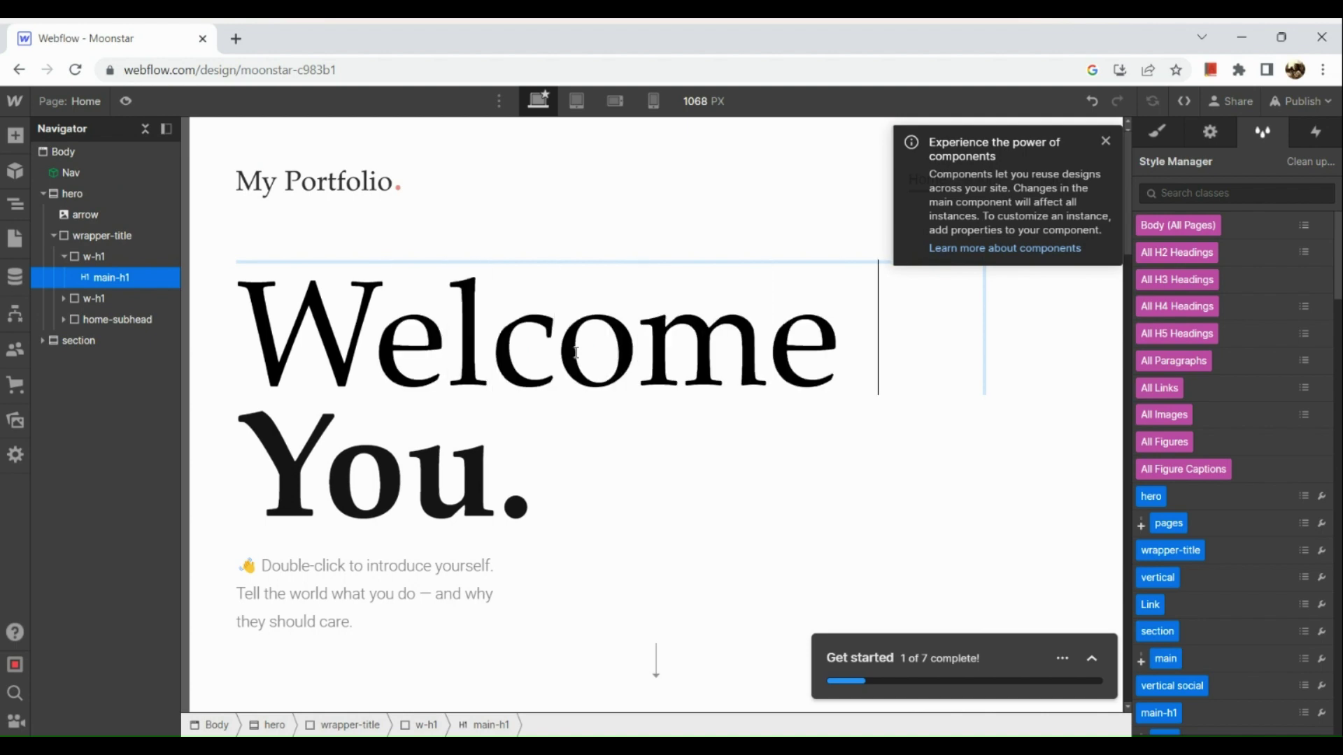
text( to my )
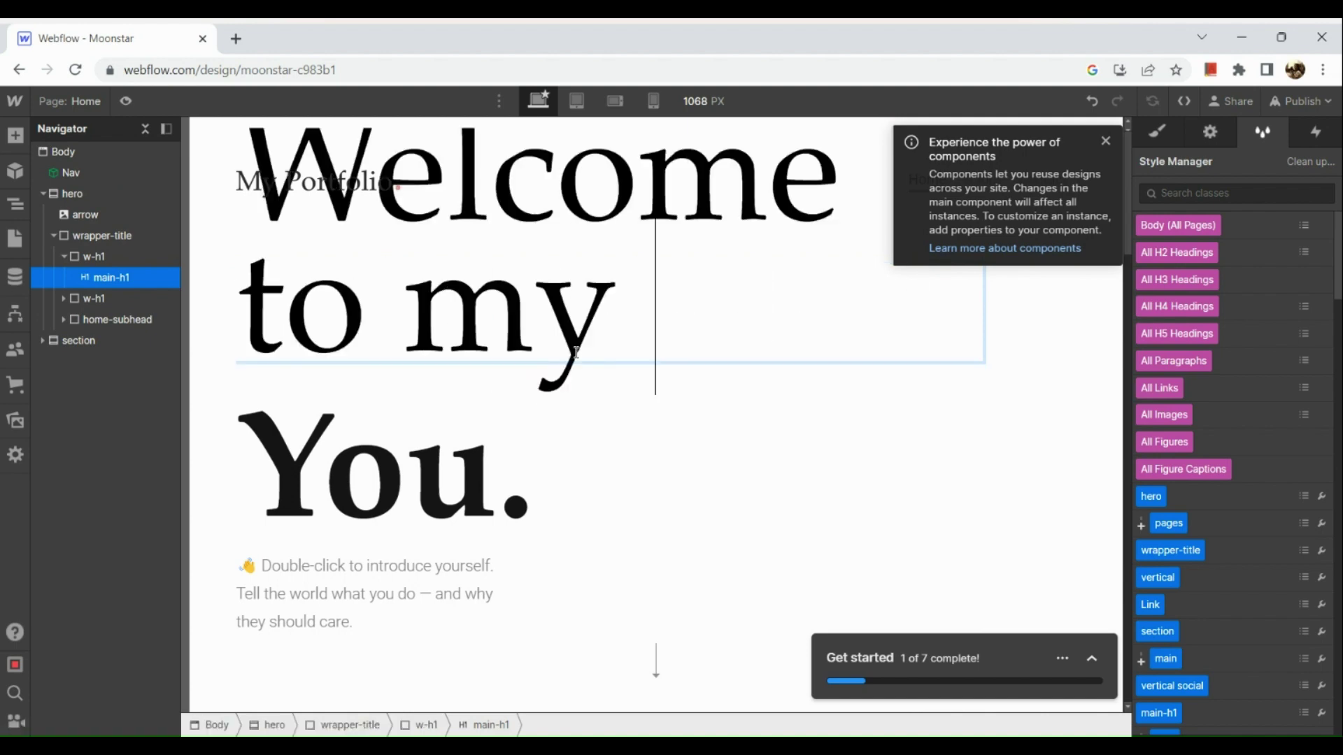
text(page)
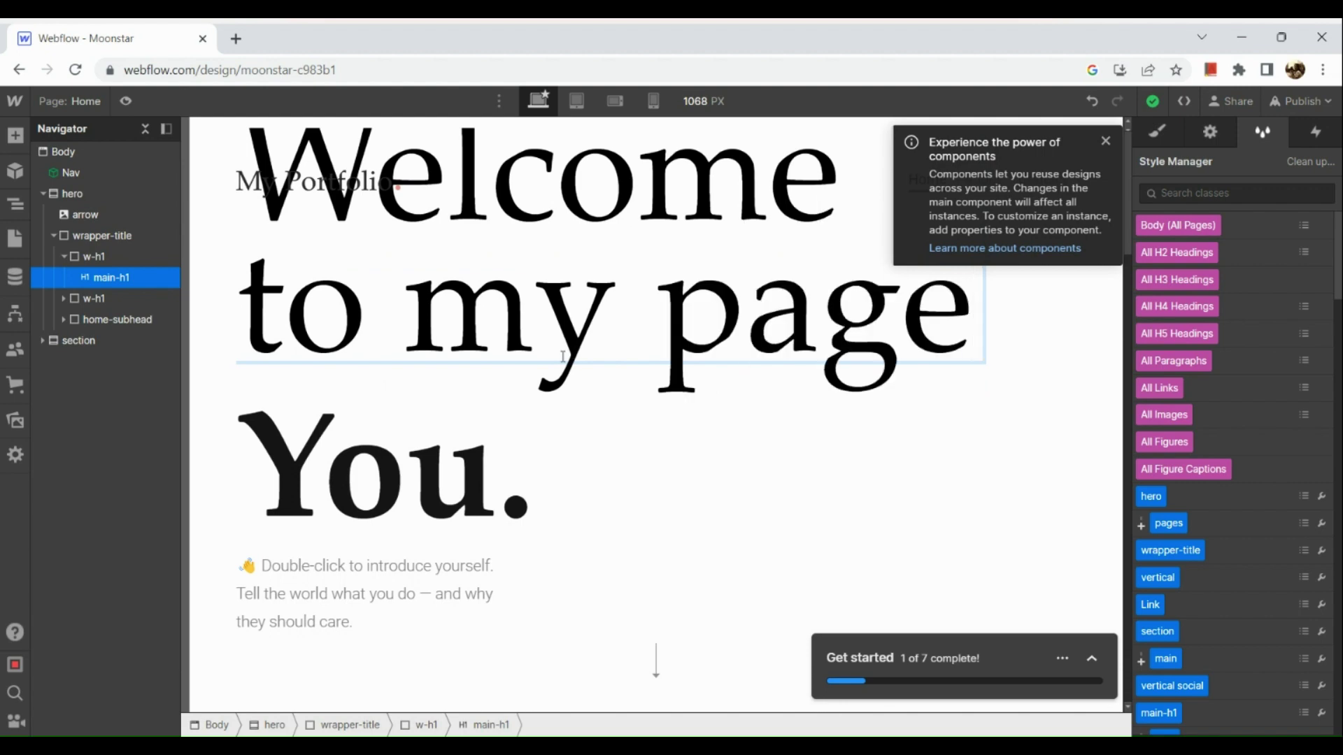
Step: Delete the 'You.' text from the line below the heading
double_click(379, 498)
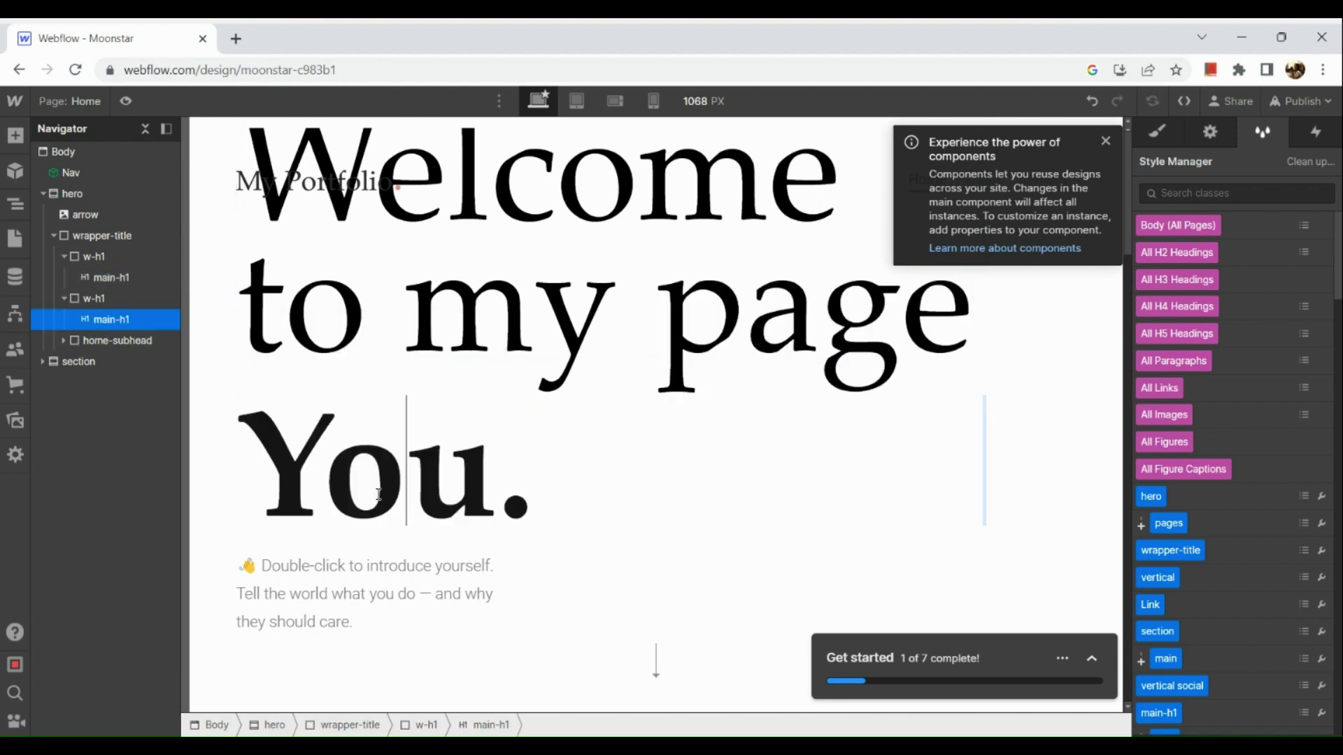
triple_click(378, 495)
key(BackSpace)
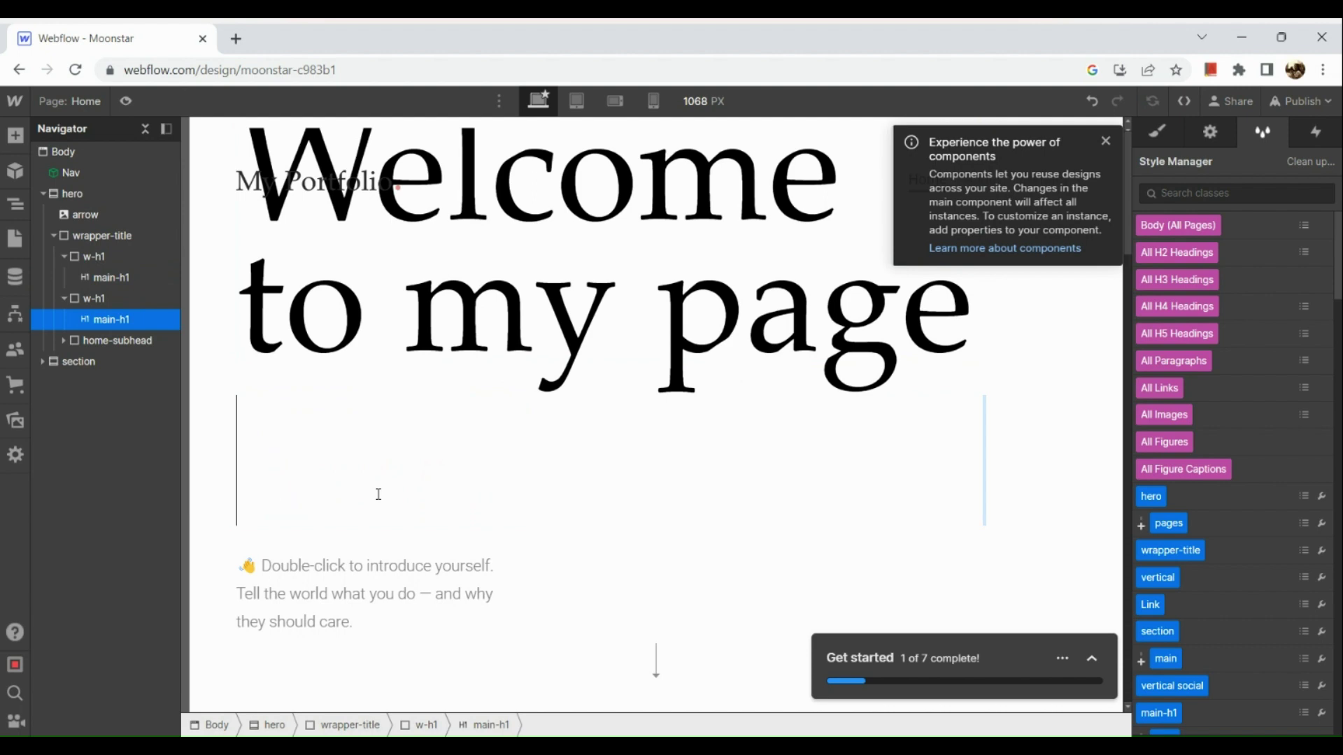
scroll(516, 474, down, 5)
scroll(515, 477, down, 3)
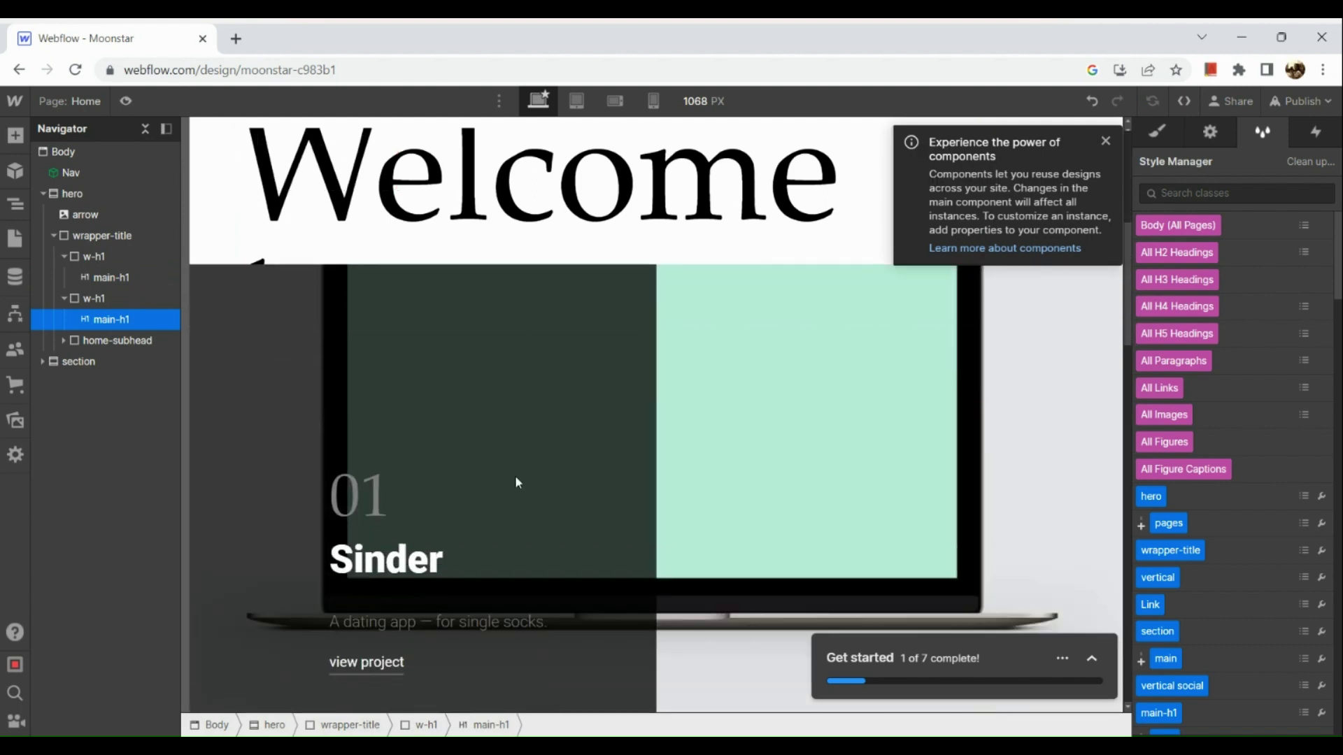
click(842, 491)
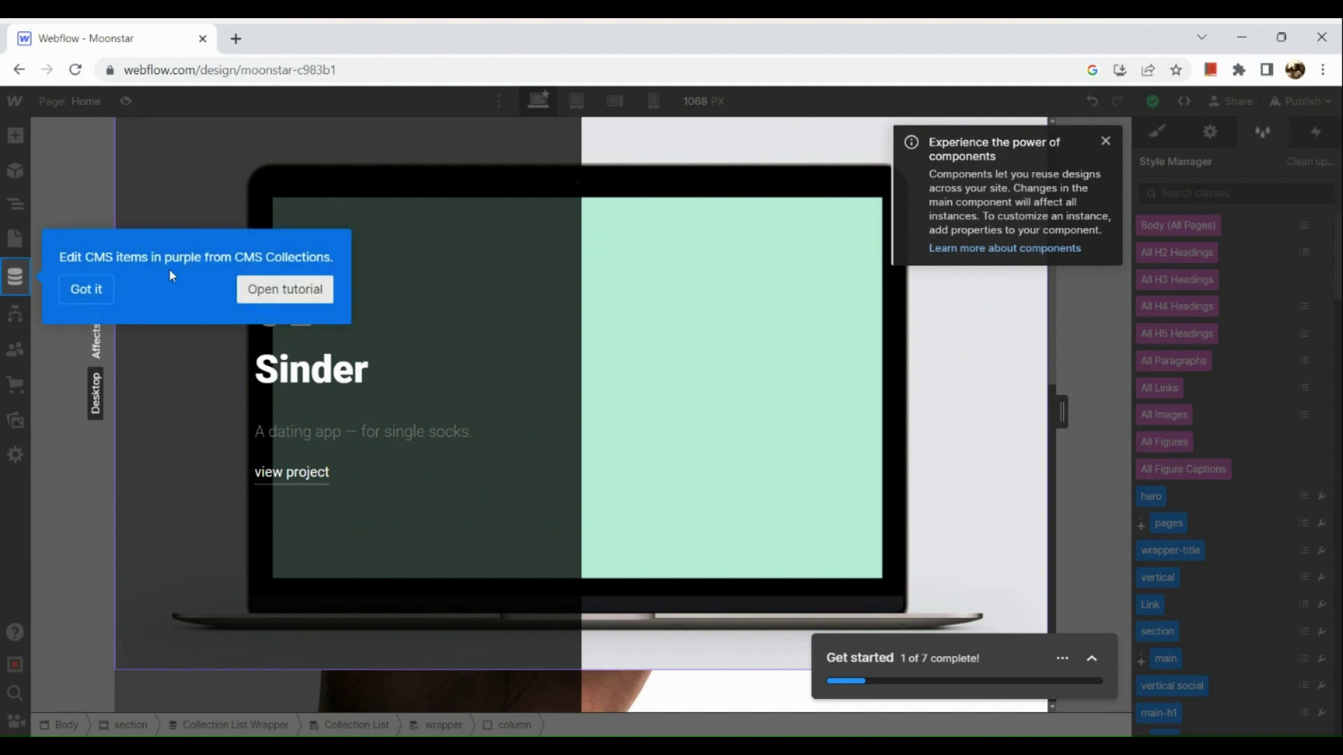
click(40, 284)
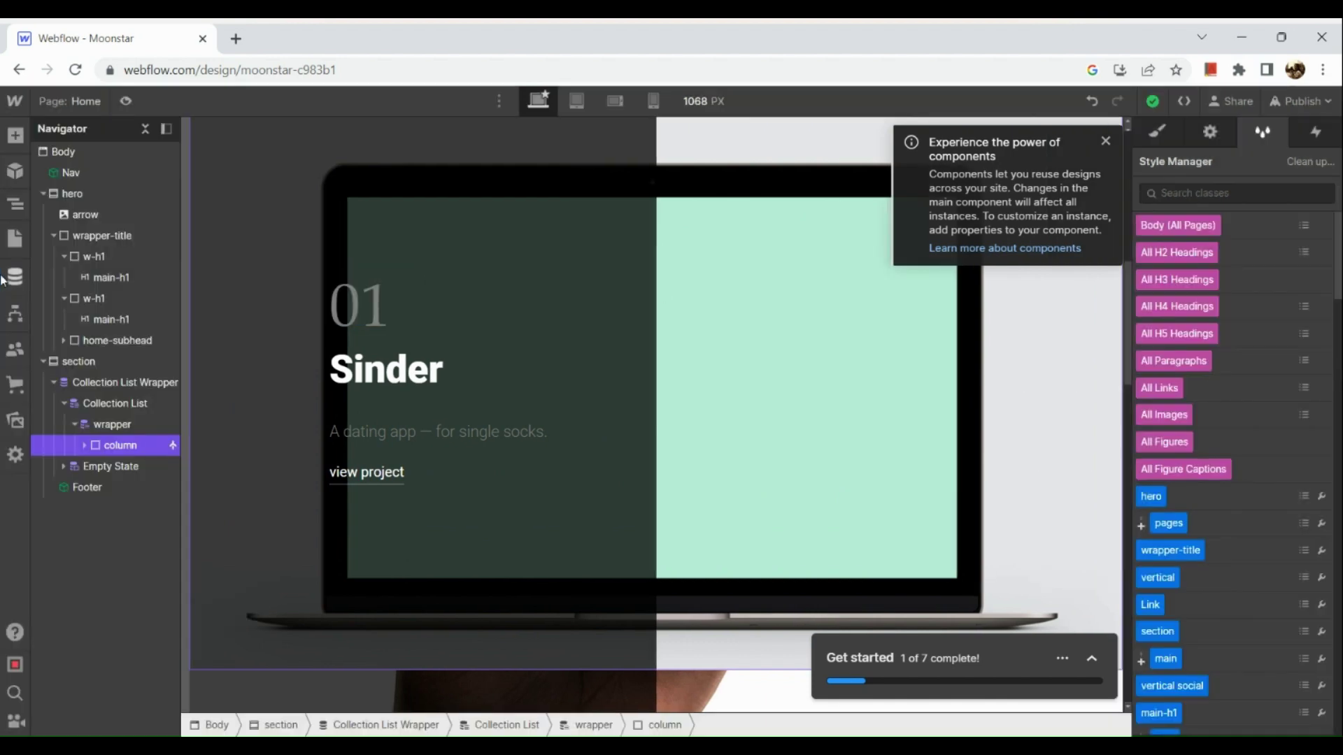
click(19, 282)
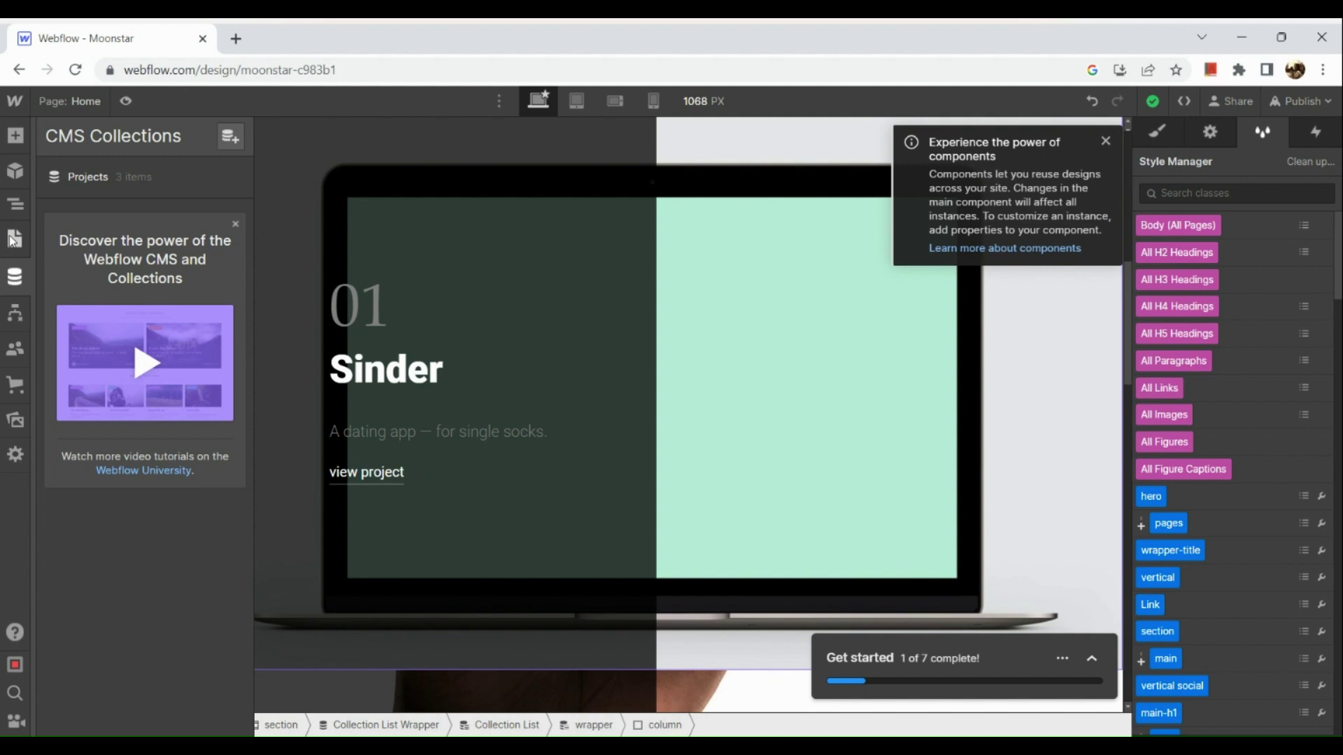
click(13, 241)
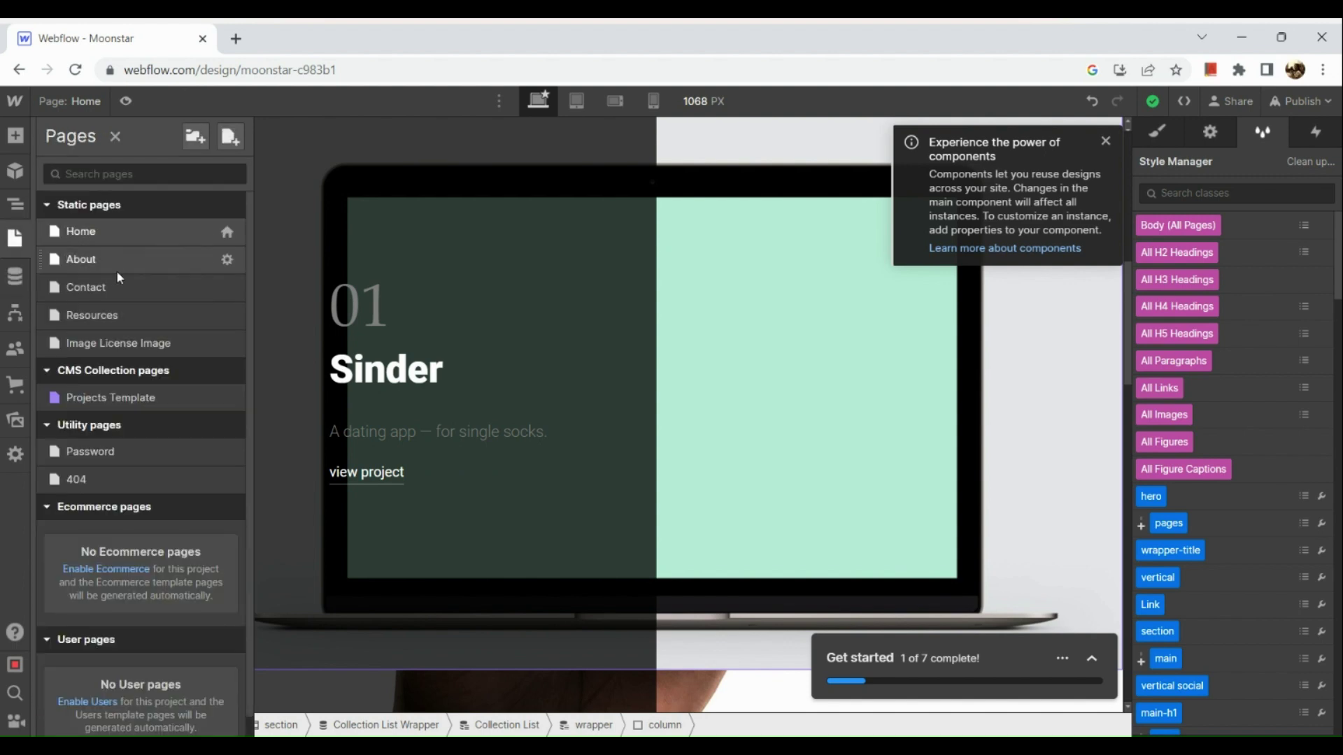
key(z)
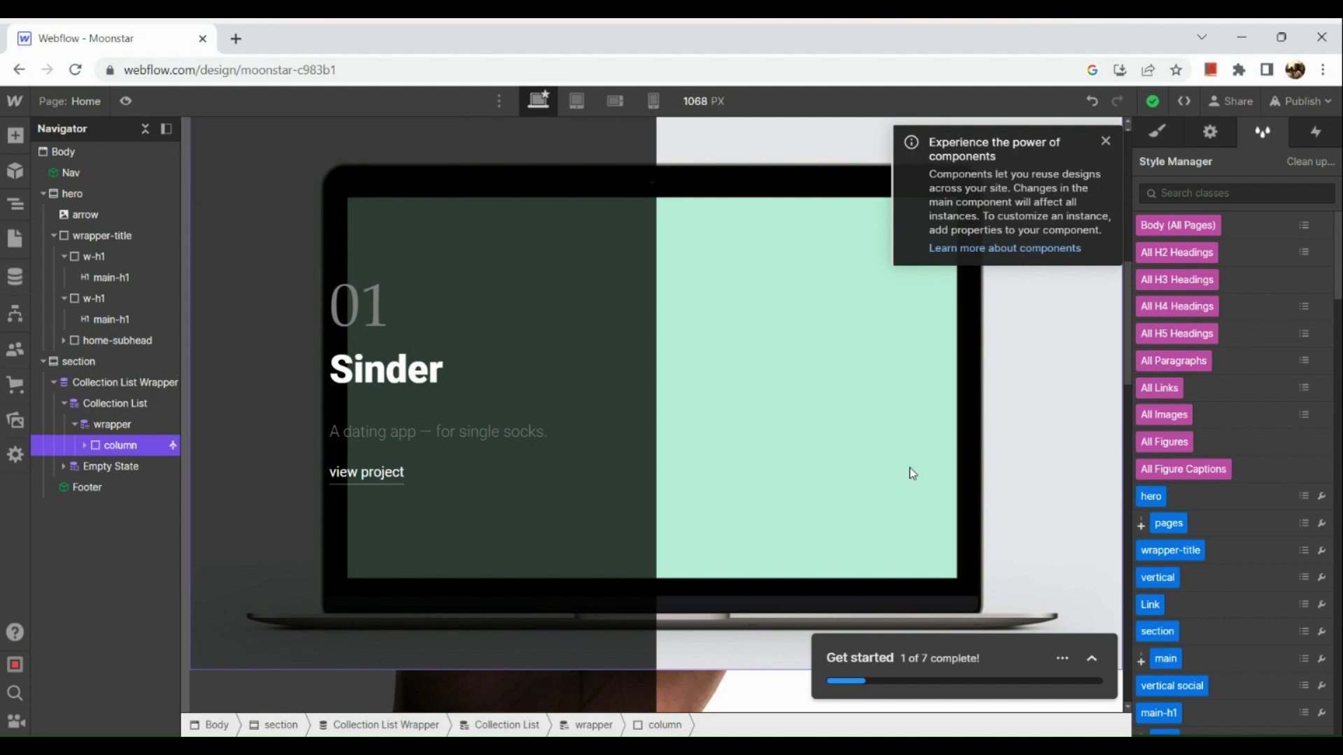
Step: Collapse the project wrapper, then inspect its Empty State, wrapper and Collection List elements in the Navigator
scroll(912, 474, down, 10)
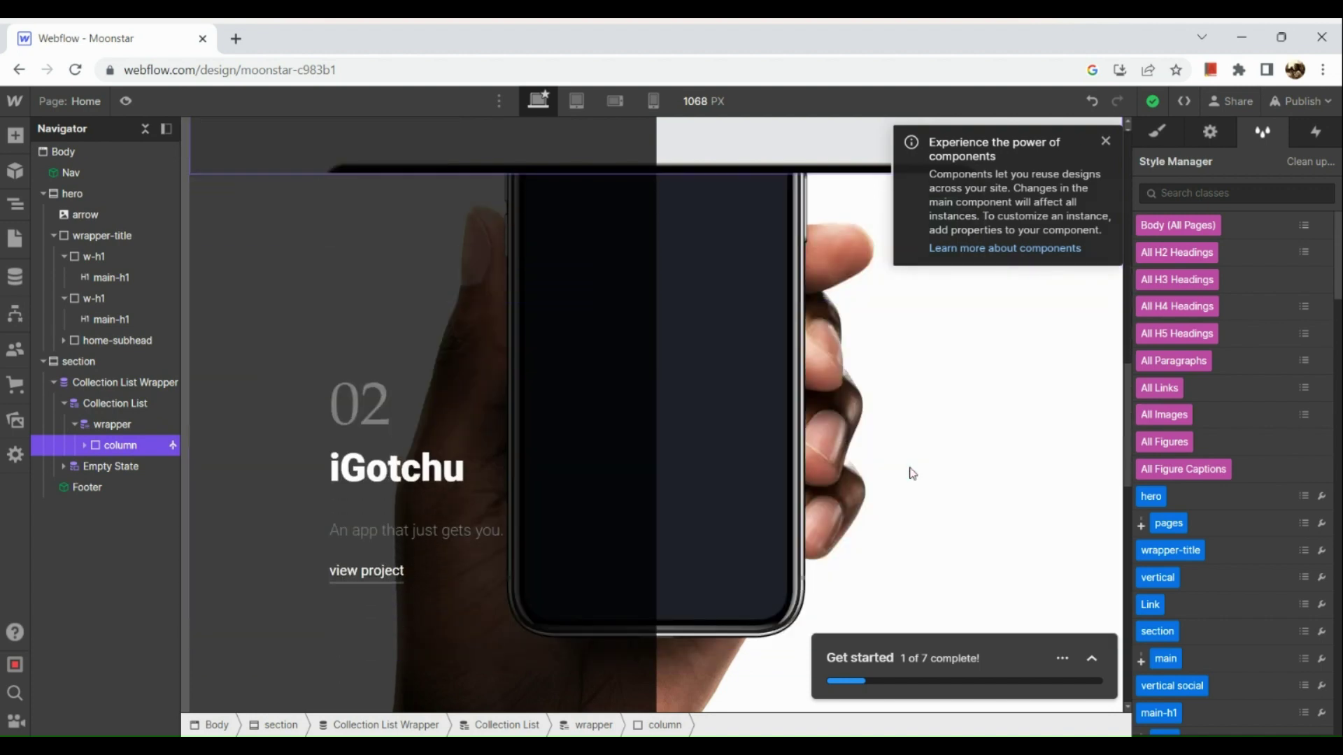
scroll(913, 474, down, 7)
scroll(908, 470, up, 9)
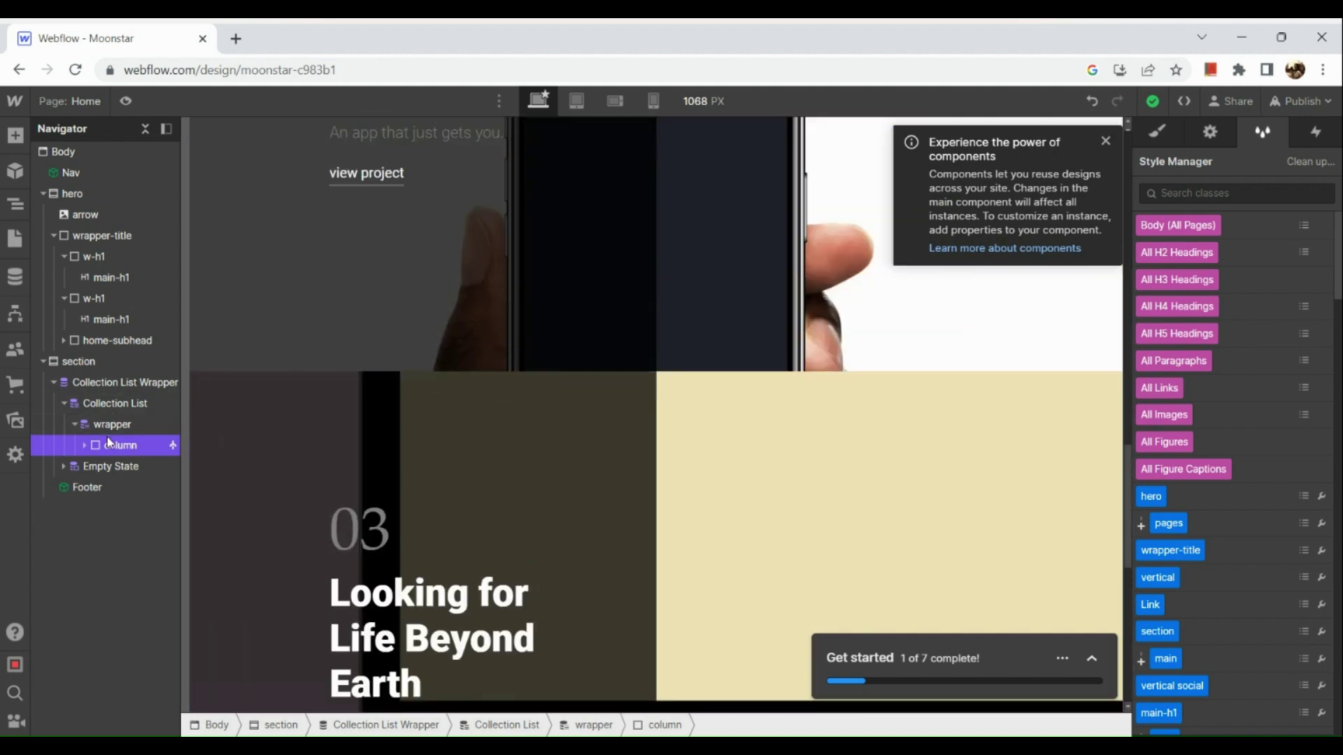
key(Left)
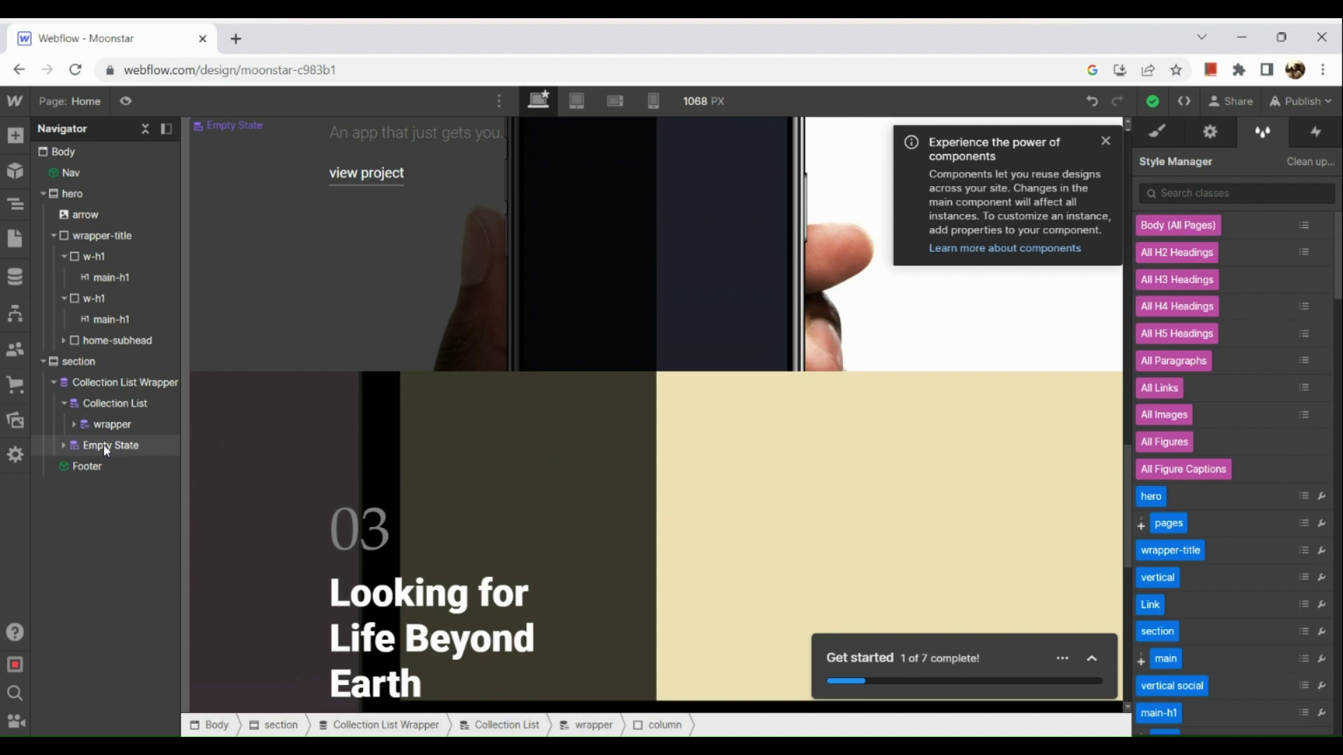
click(105, 447)
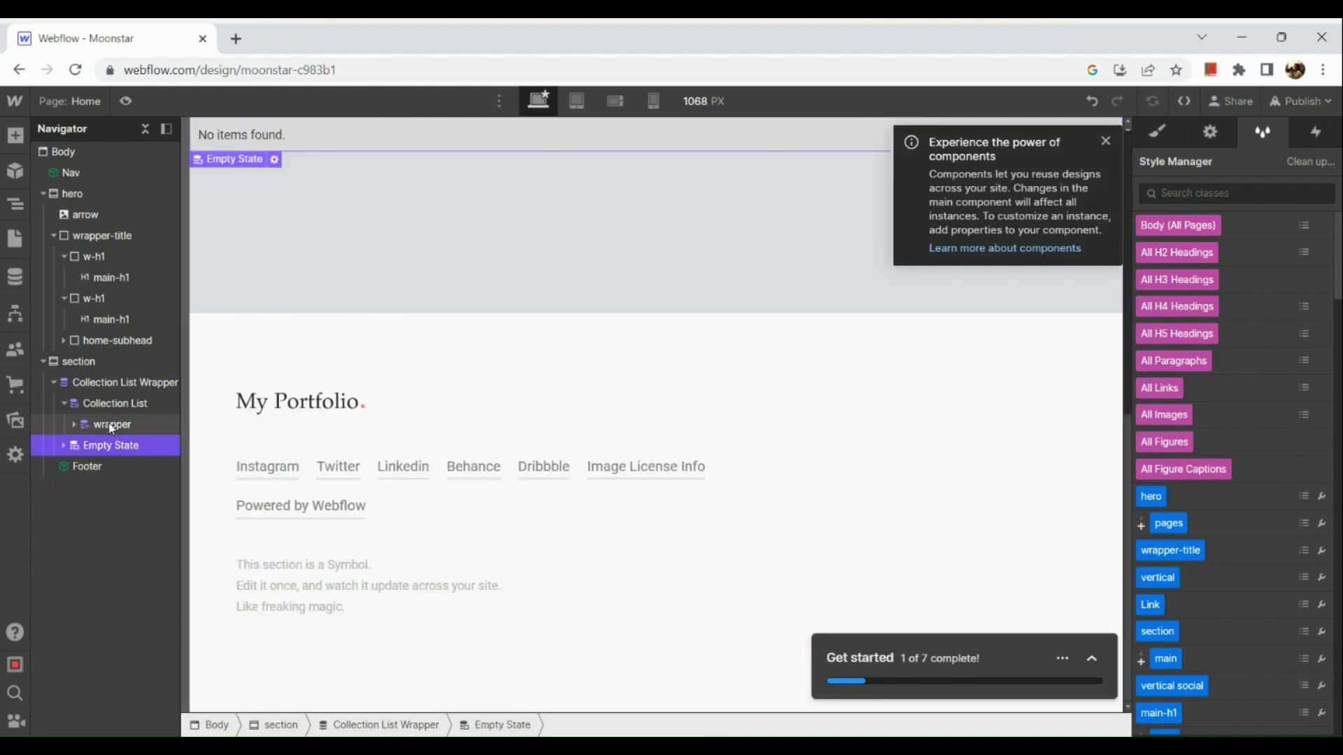
click(110, 427)
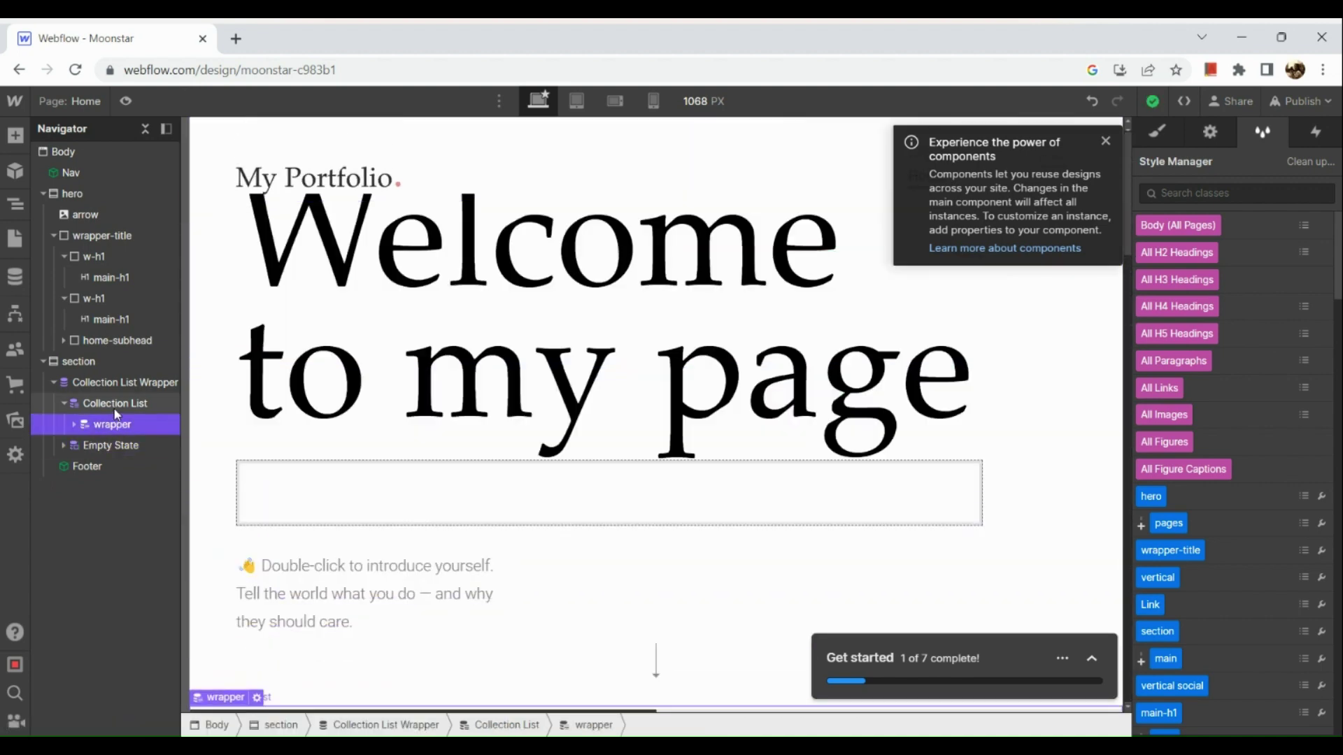
click(115, 410)
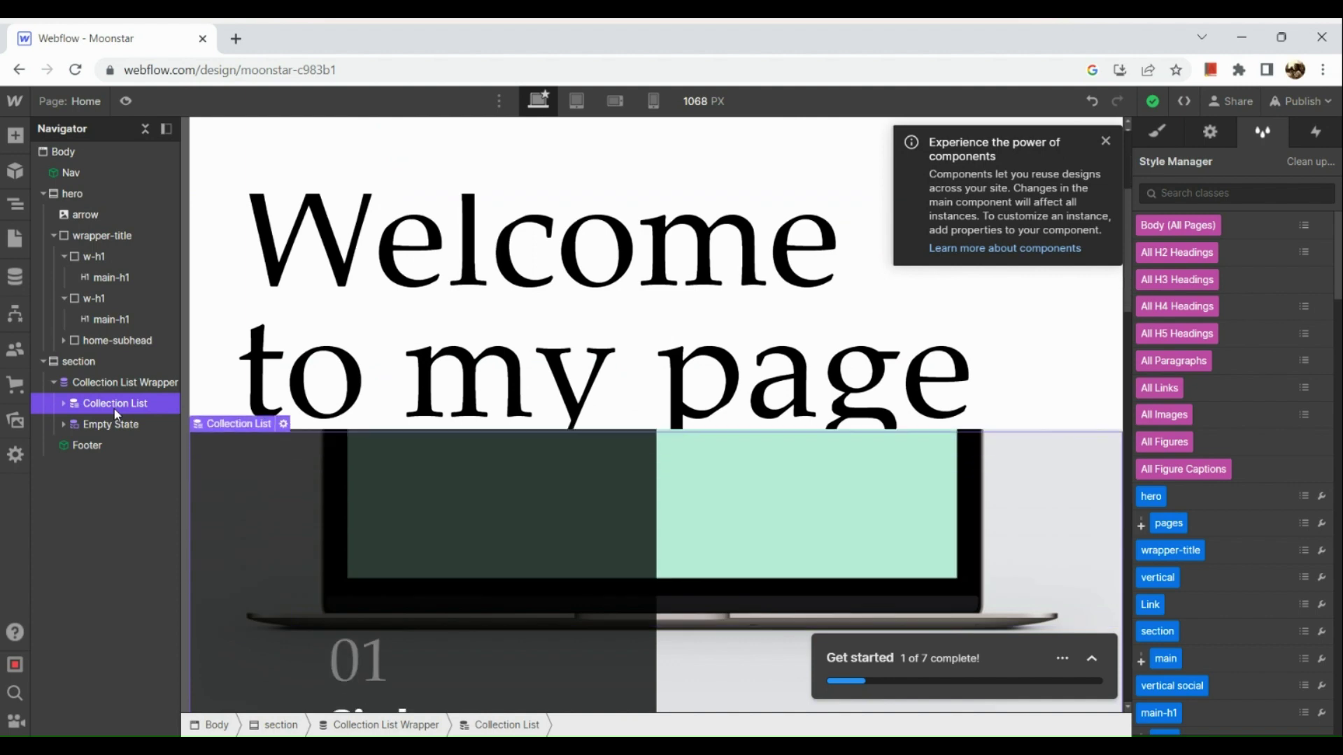
click(110, 425)
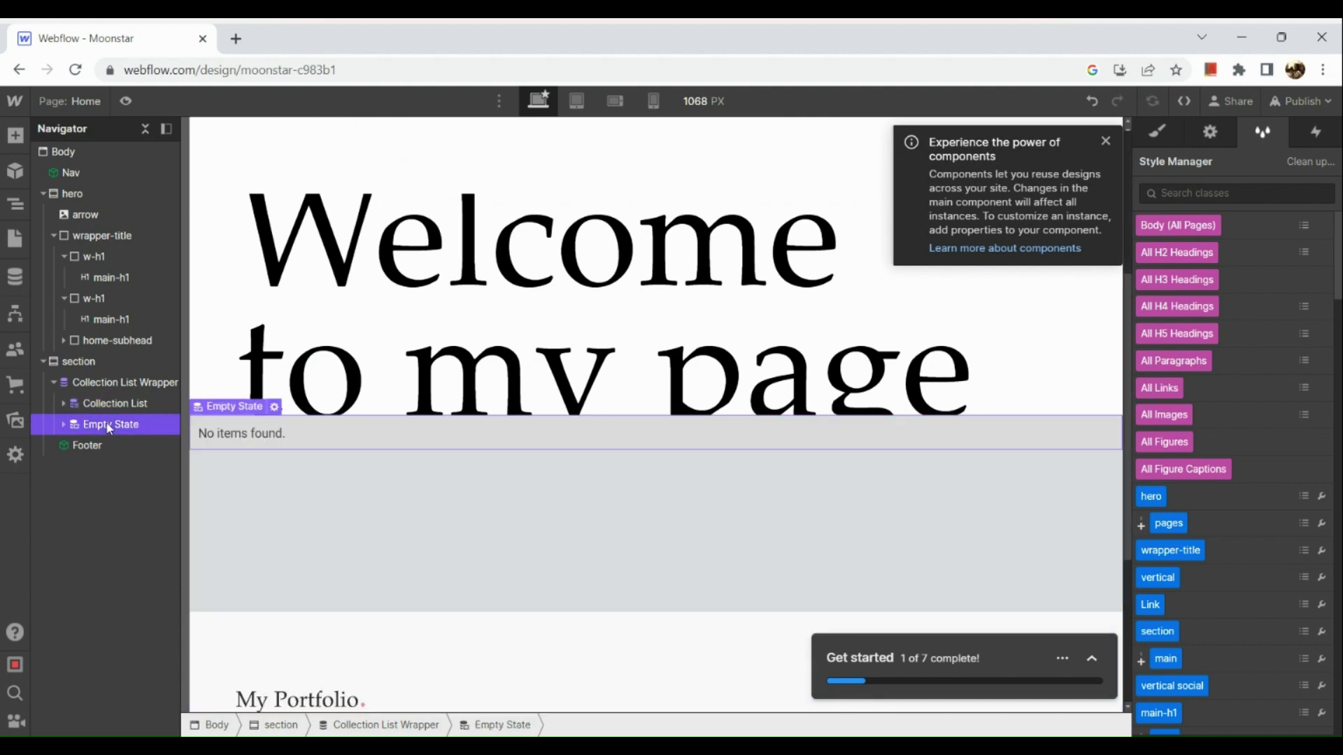
Step: Select the Collection List Wrapper and switch between the Navigator and Components panels
click(120, 384)
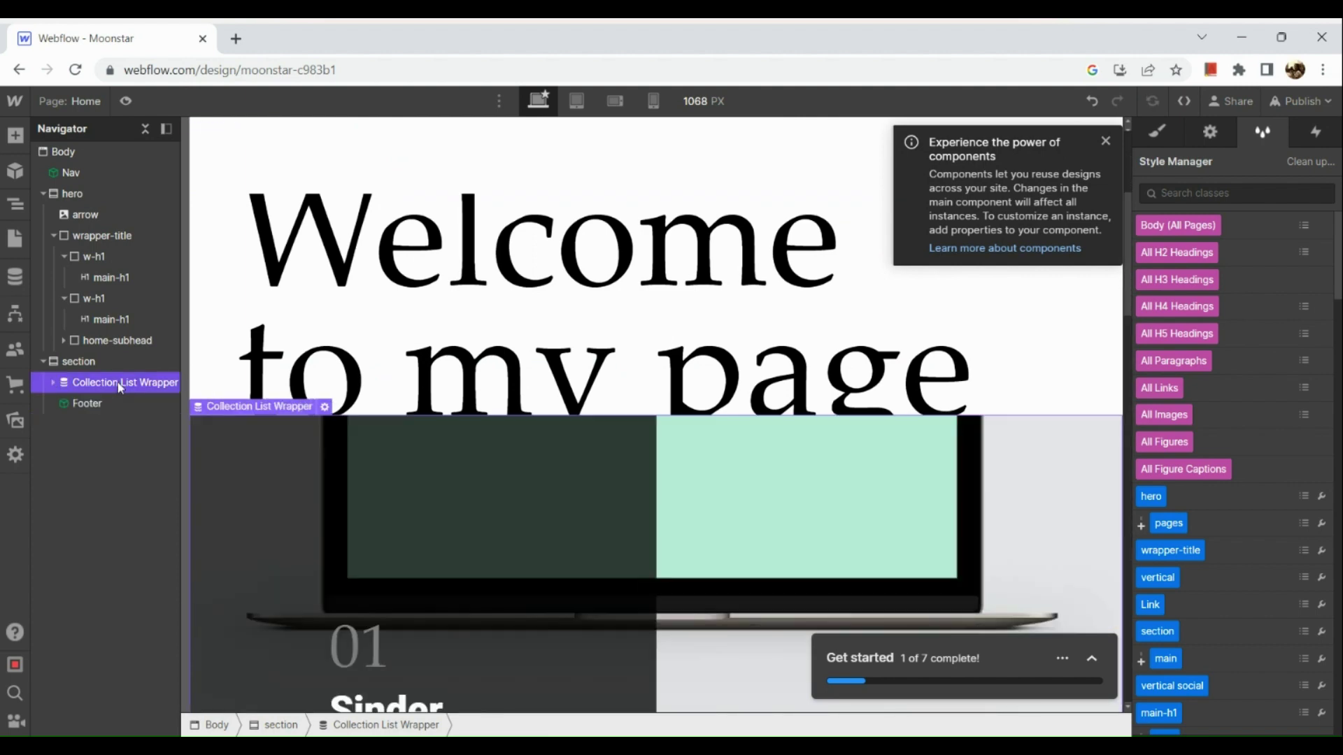
click(17, 212)
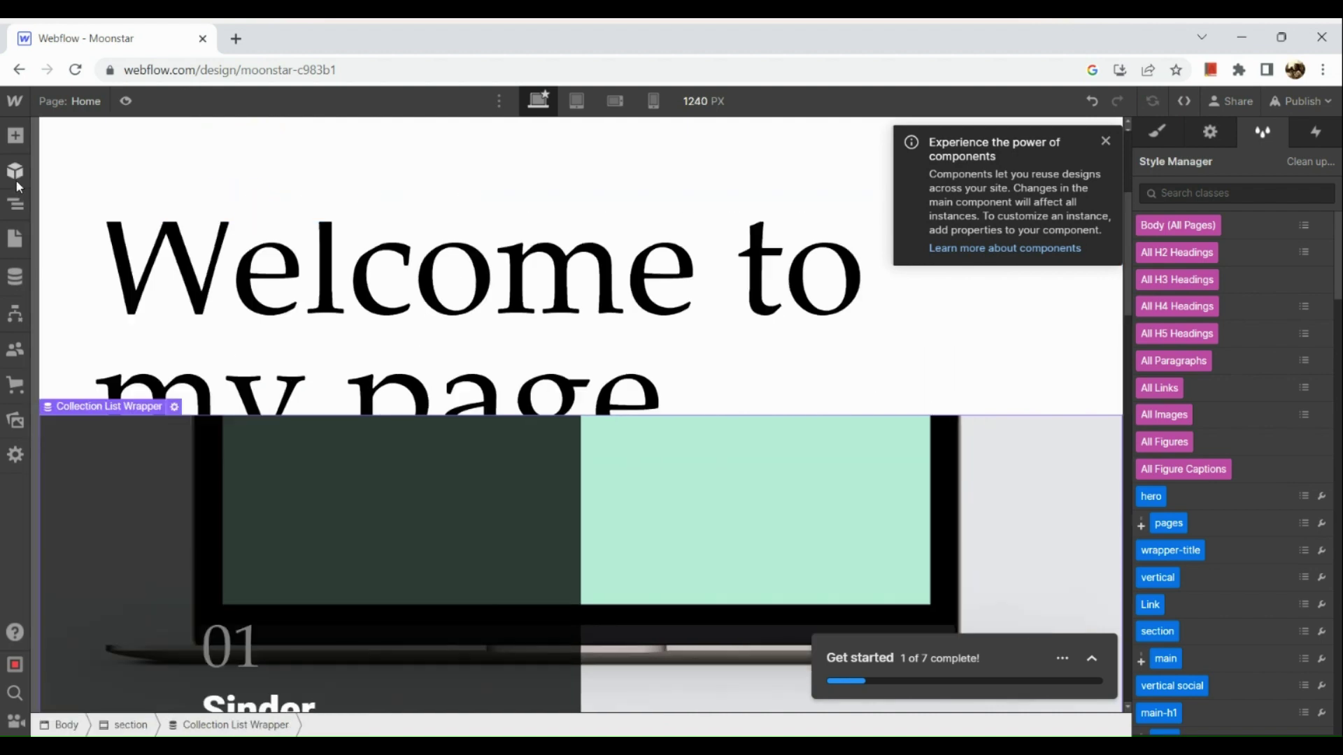
click(15, 174)
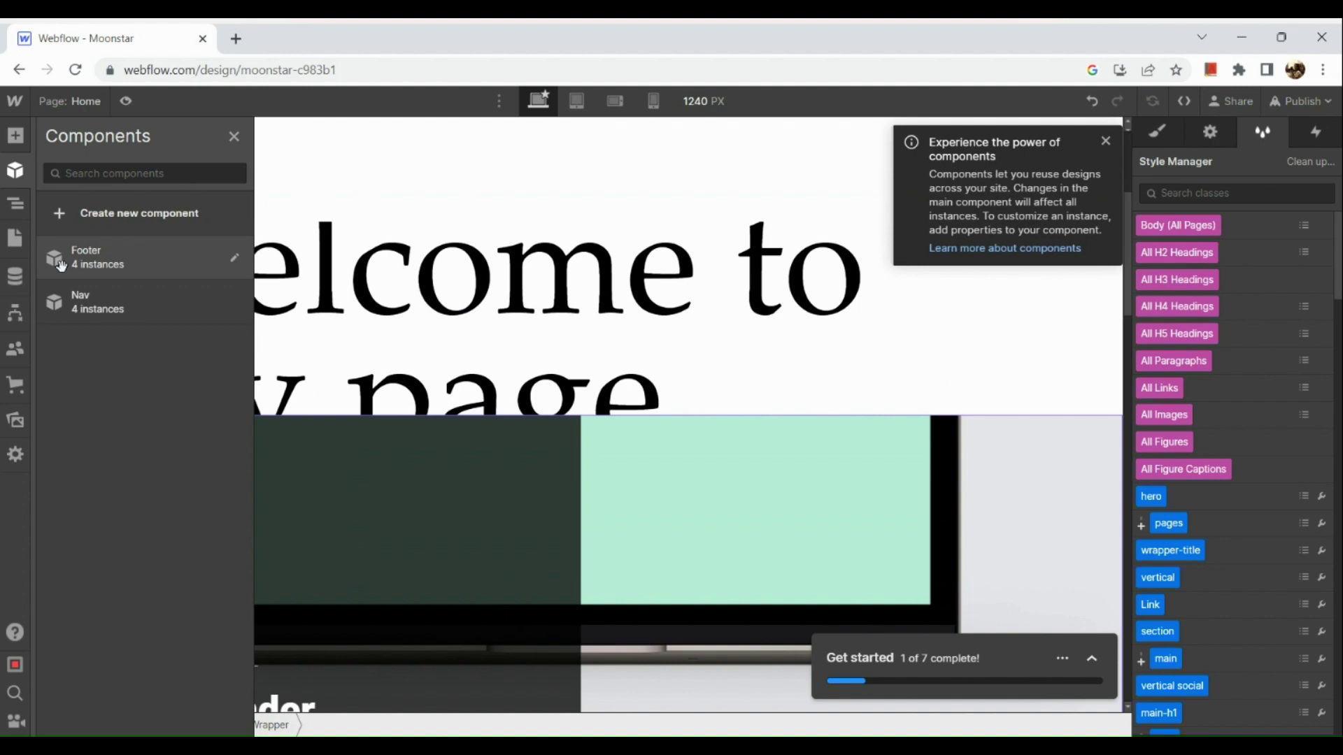
click(17, 205)
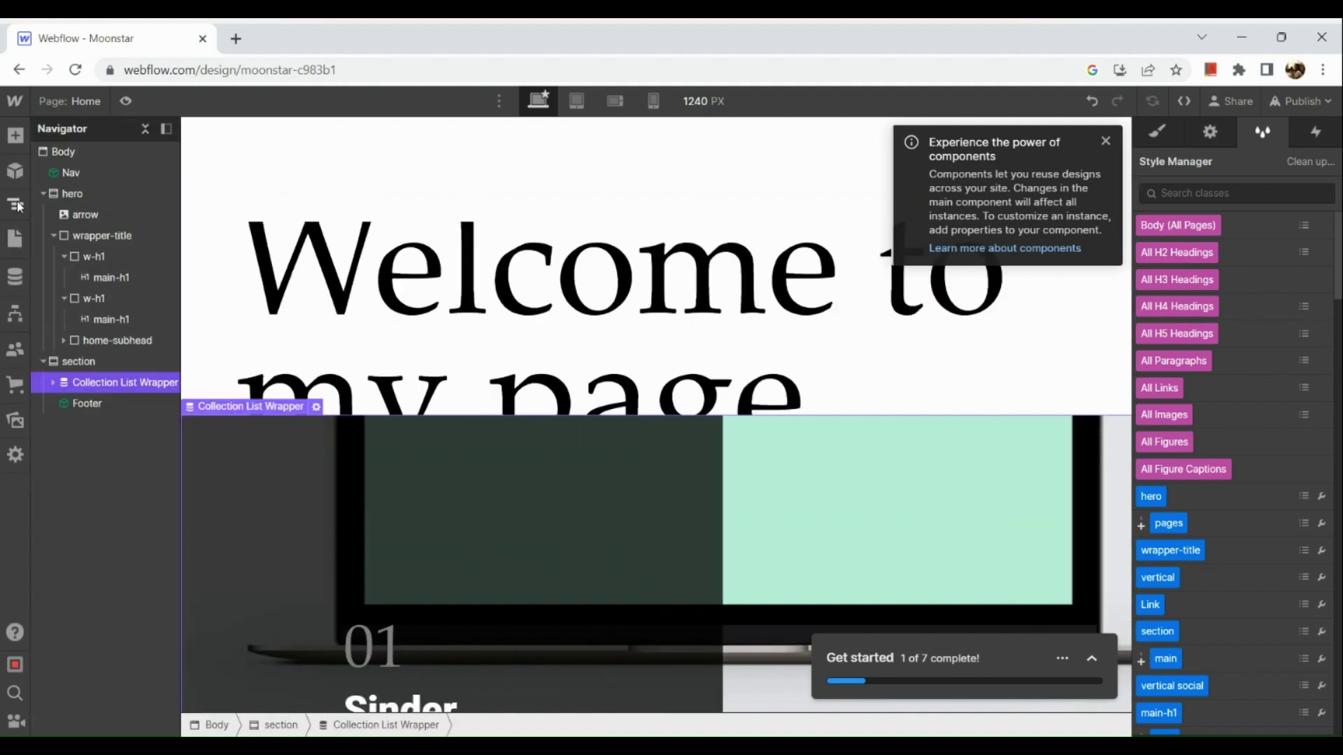
Step: Open the About page from the Pages panel and scroll through it
click(15, 240)
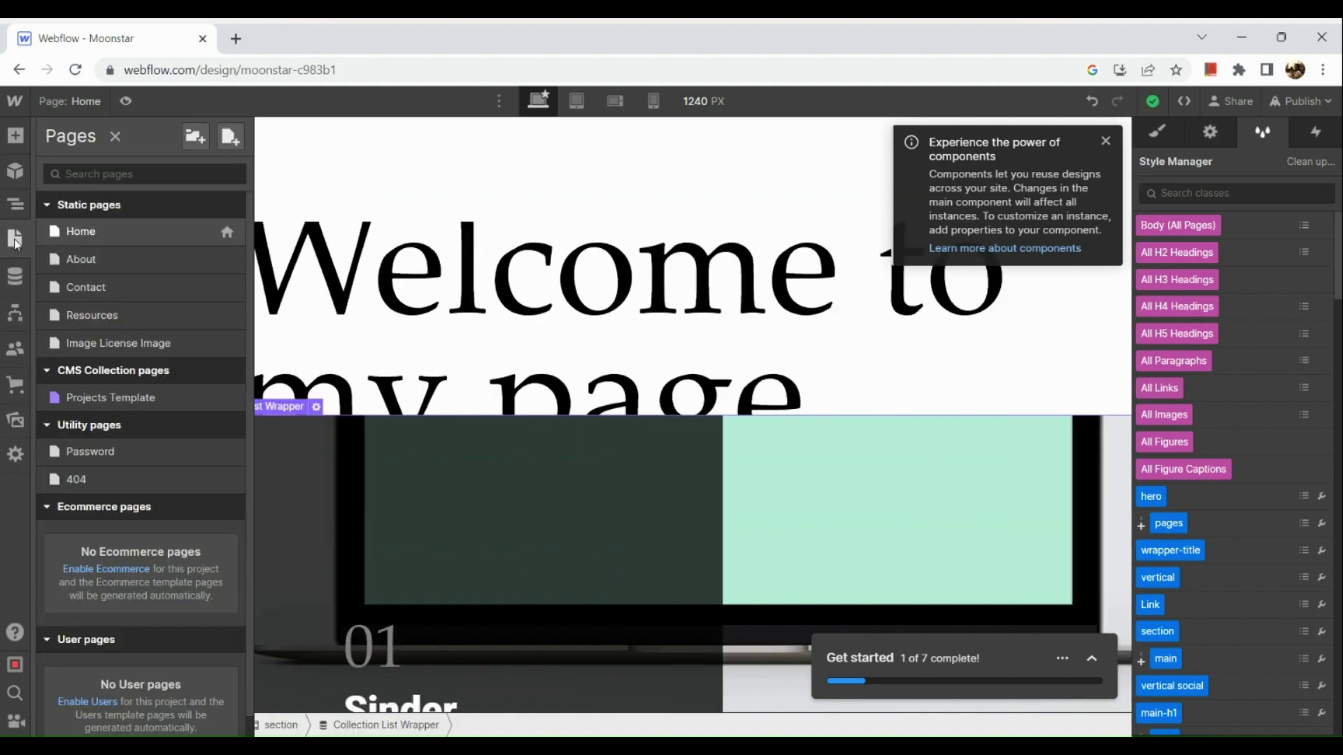
click(77, 260)
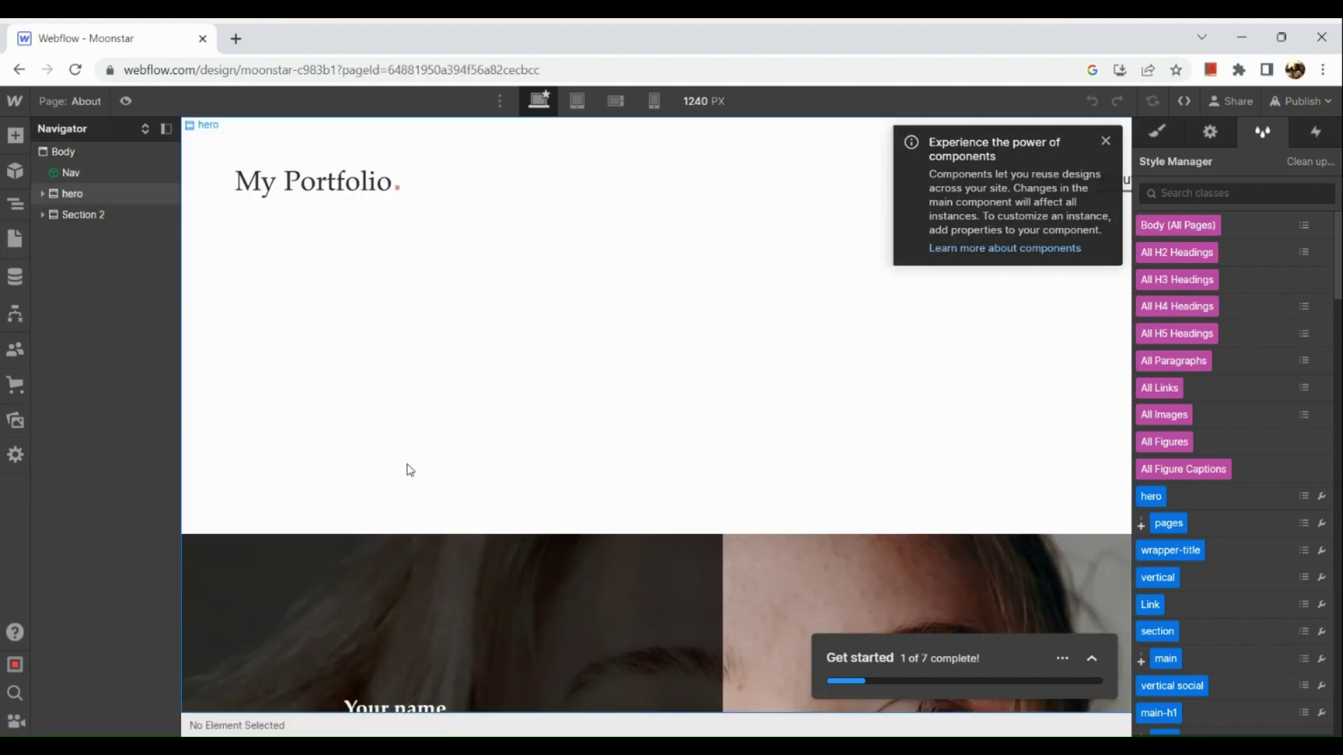
scroll(410, 469, down, 3)
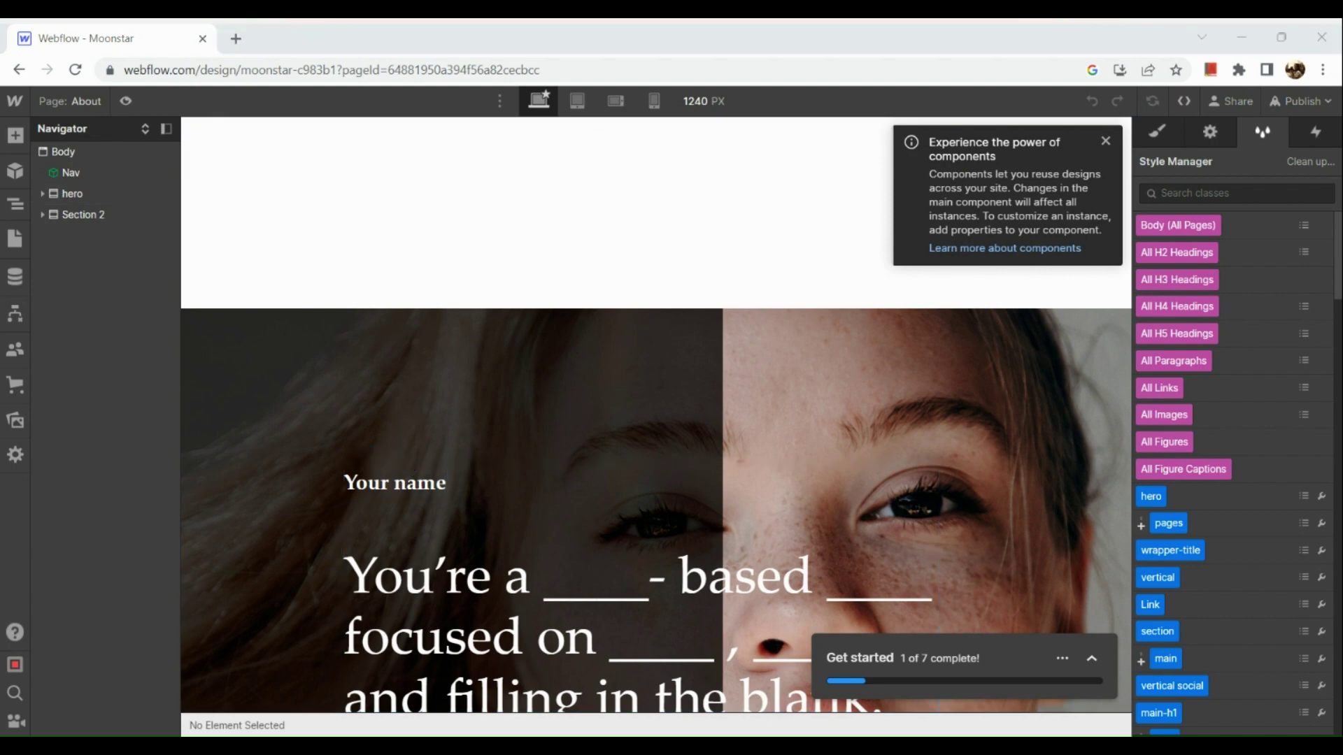
scroll(518, 448, down, 4)
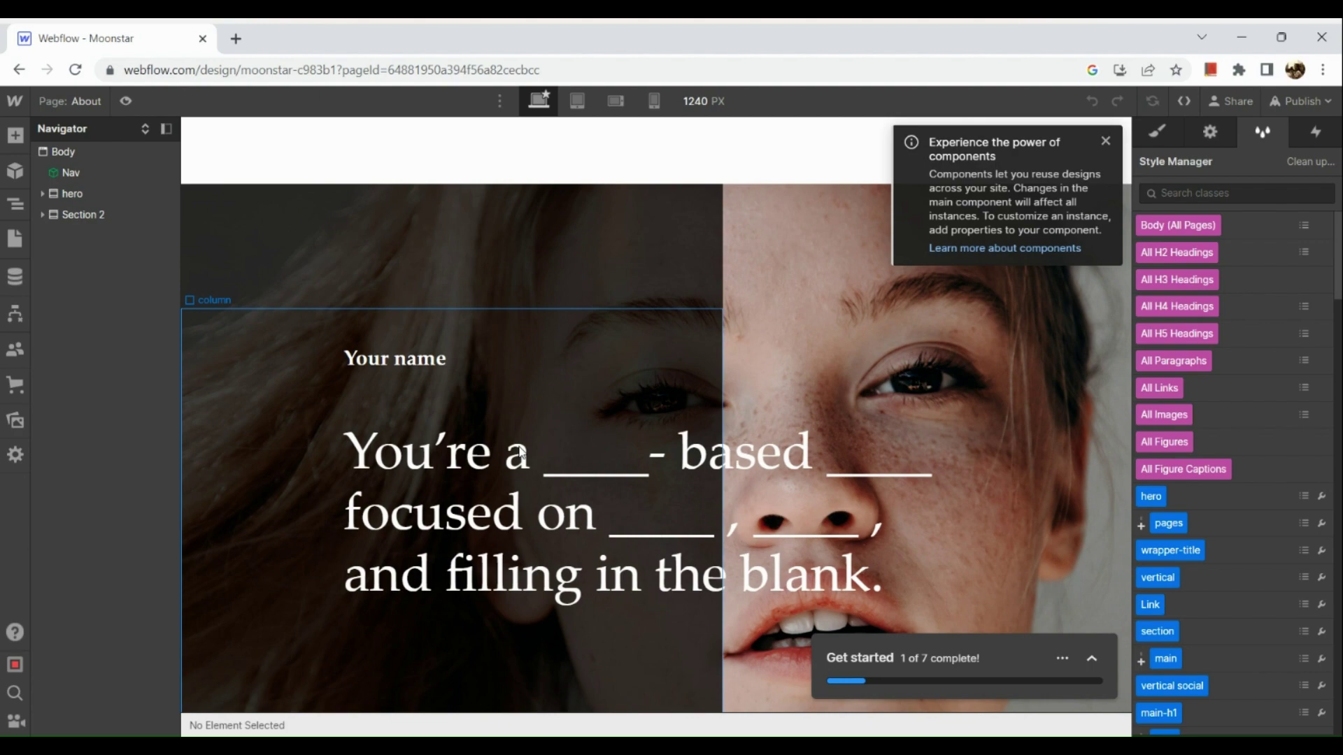
scroll(520, 451, down, 3)
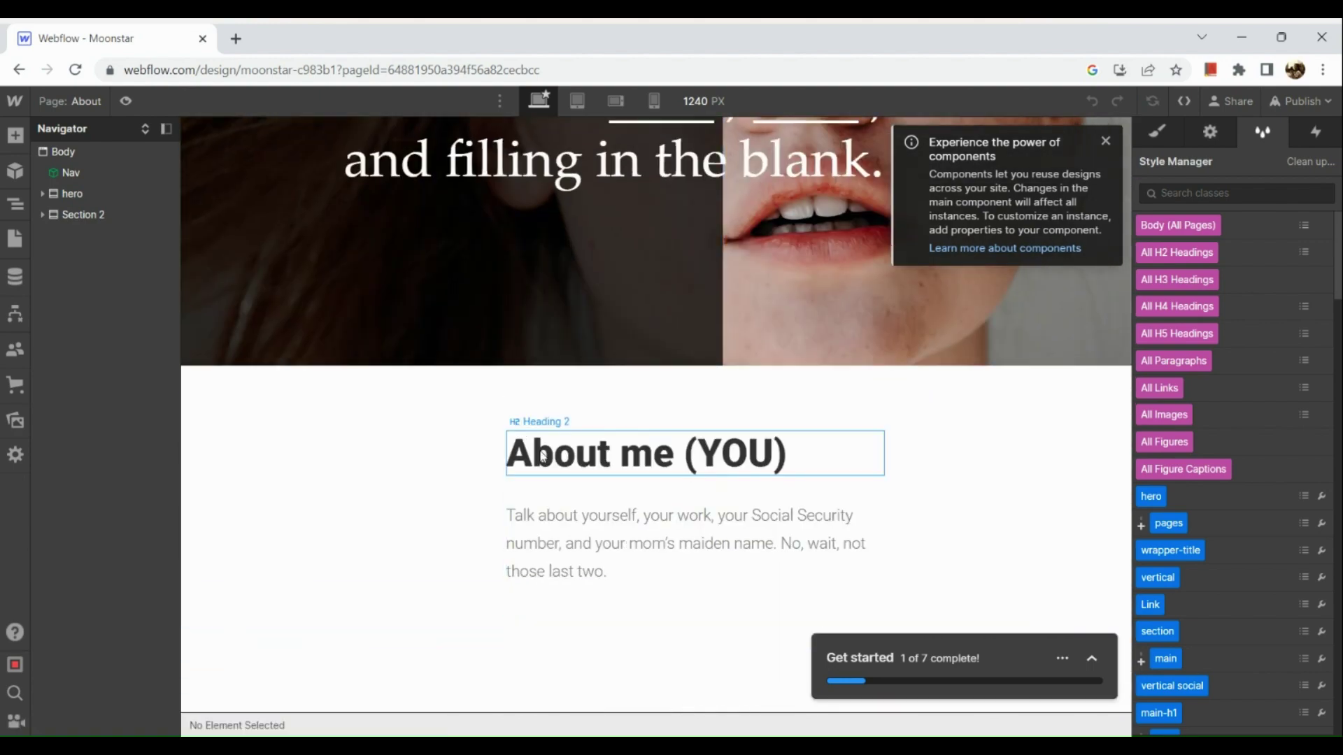
Step: Select the 'About me (YOU)' heading, check the All H4 Headings usage, and show its interactions
click(543, 458)
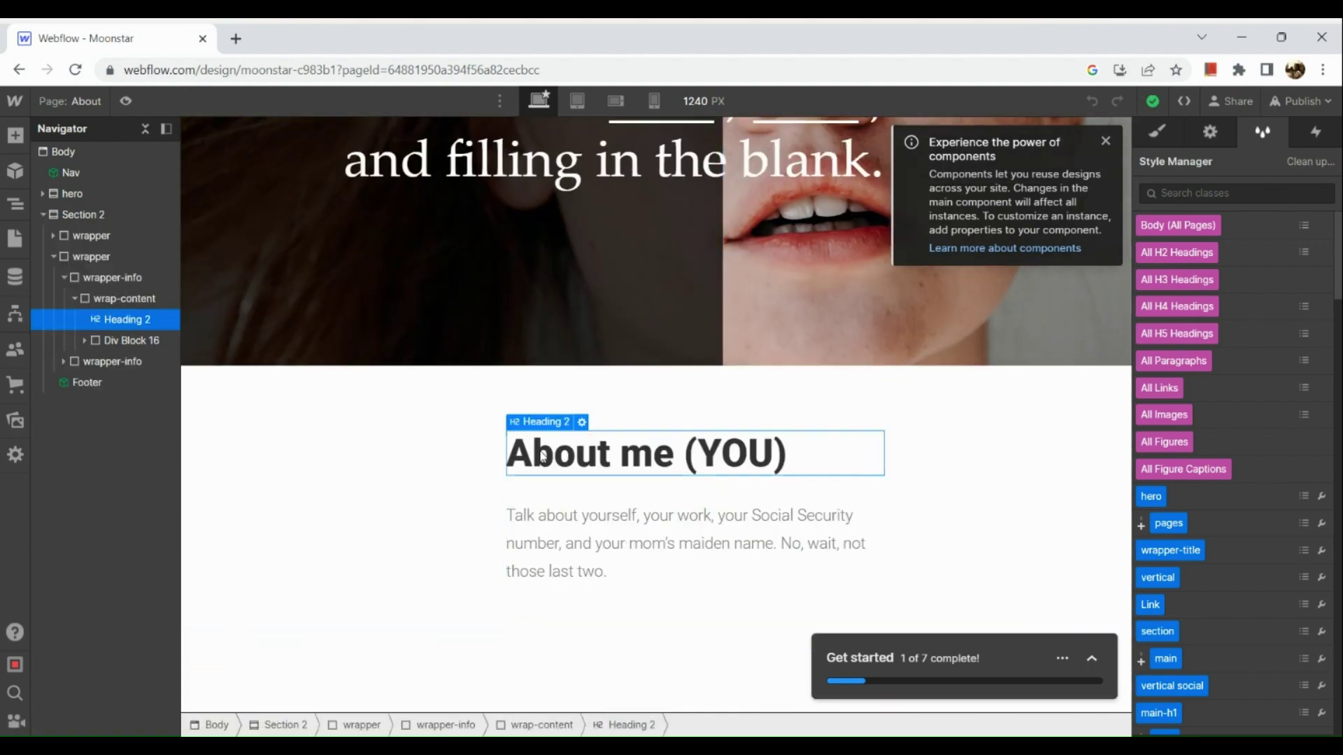
click(1309, 309)
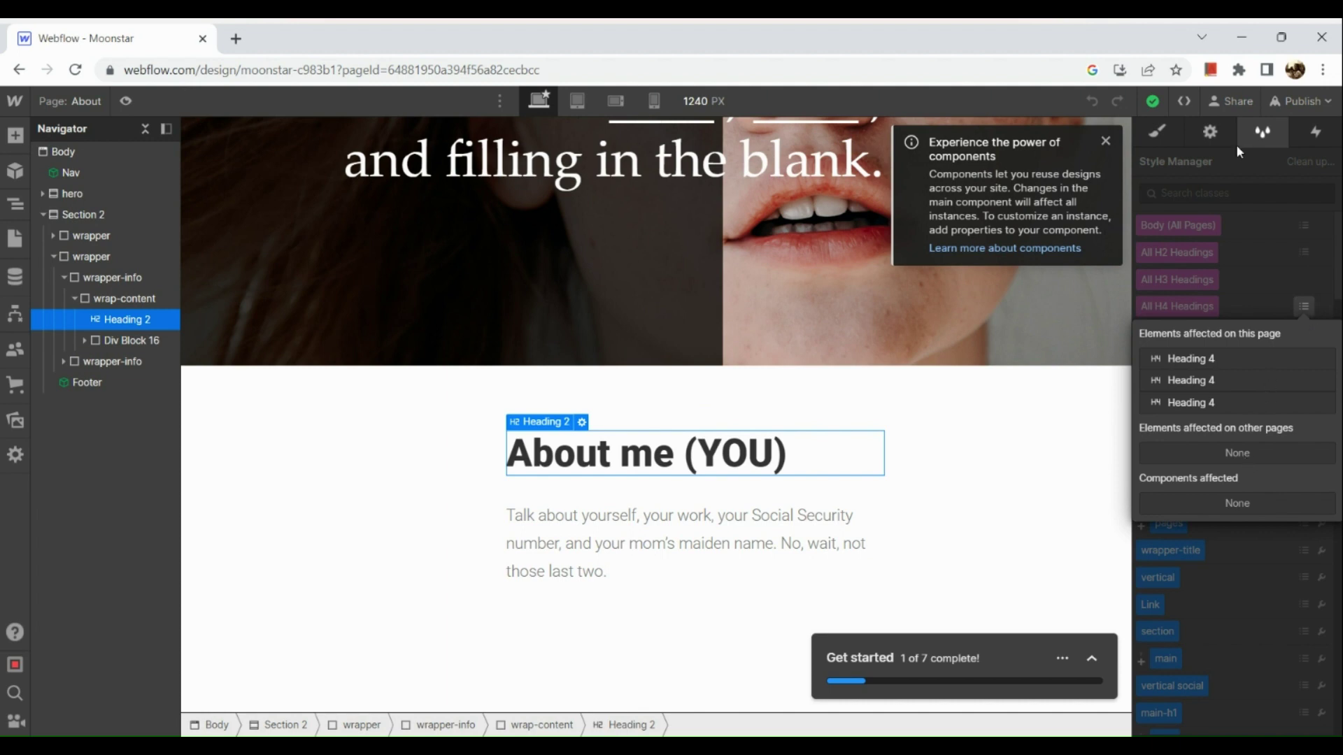
click(1318, 136)
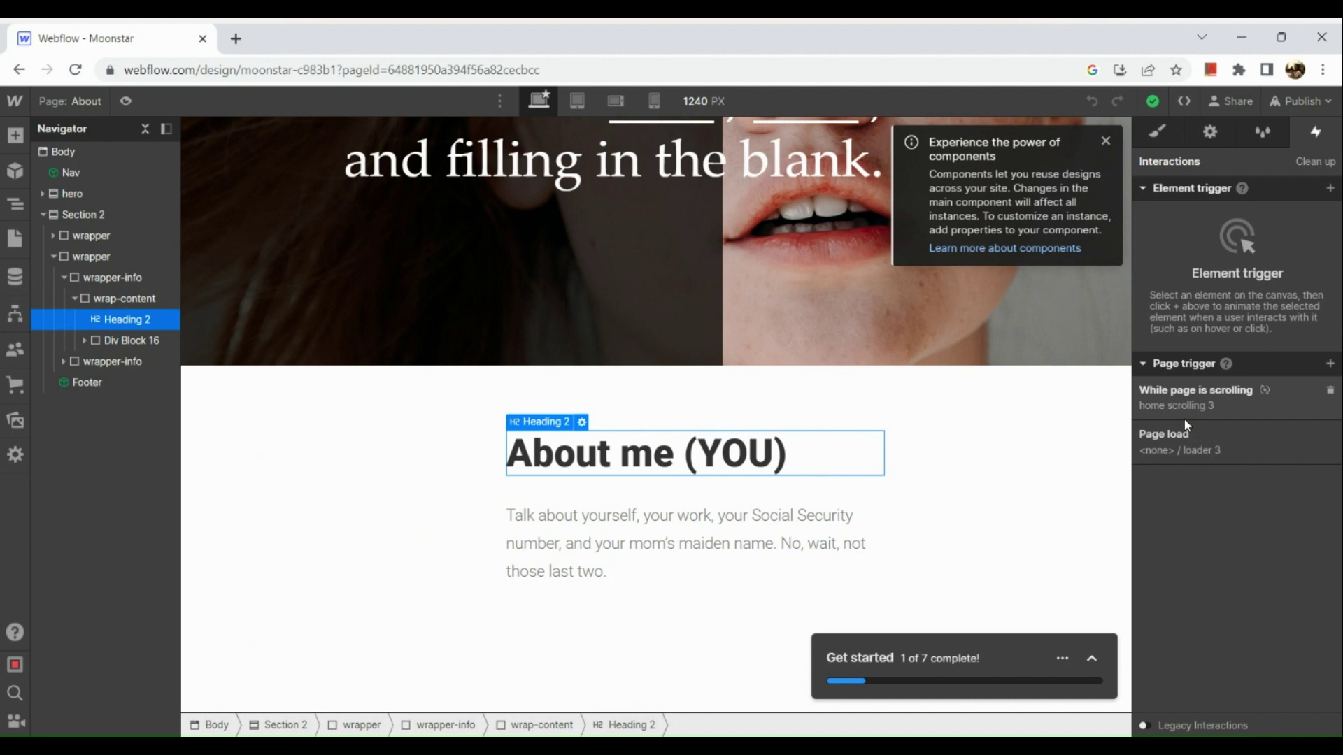
Step: Switch the About page's while-scrolling trigger from 'home scrolling 3' to 'home scrolling 5'
click(1187, 419)
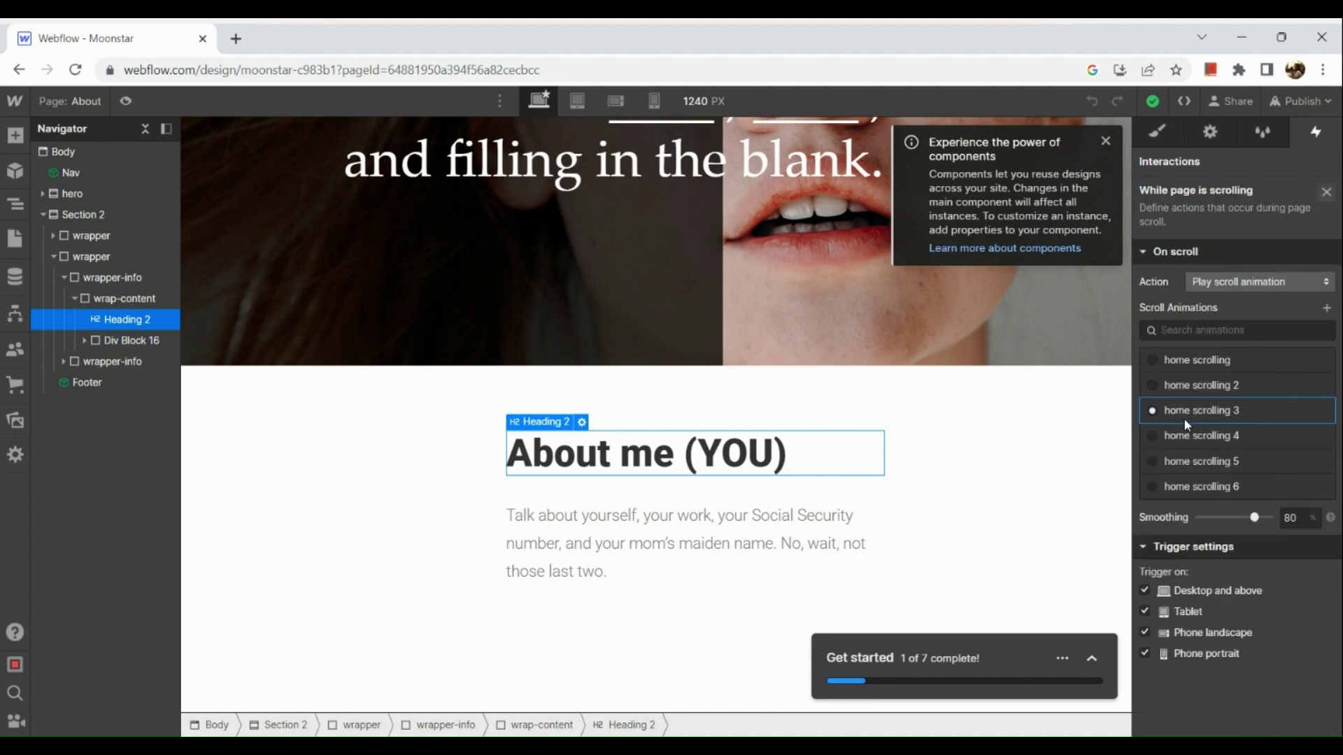
click(1180, 464)
scroll(982, 481, down, 8)
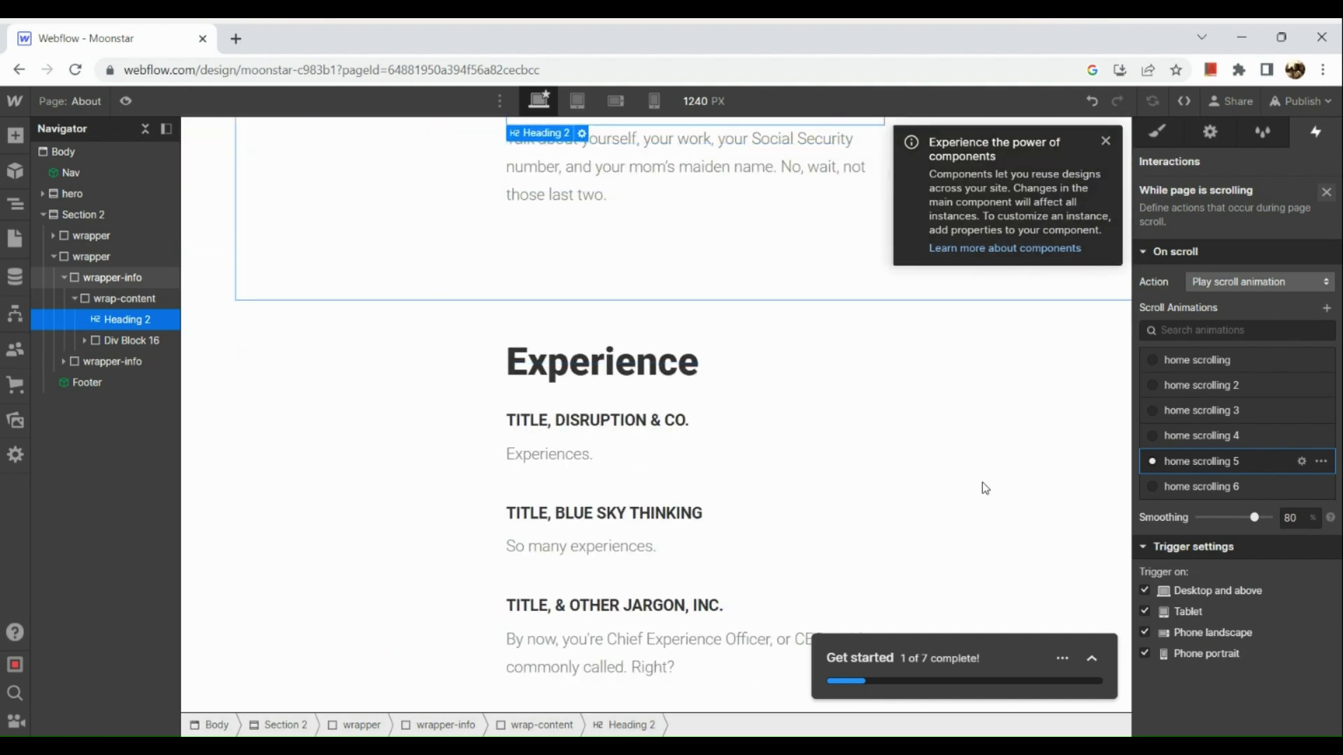
scroll(982, 481, up, 8)
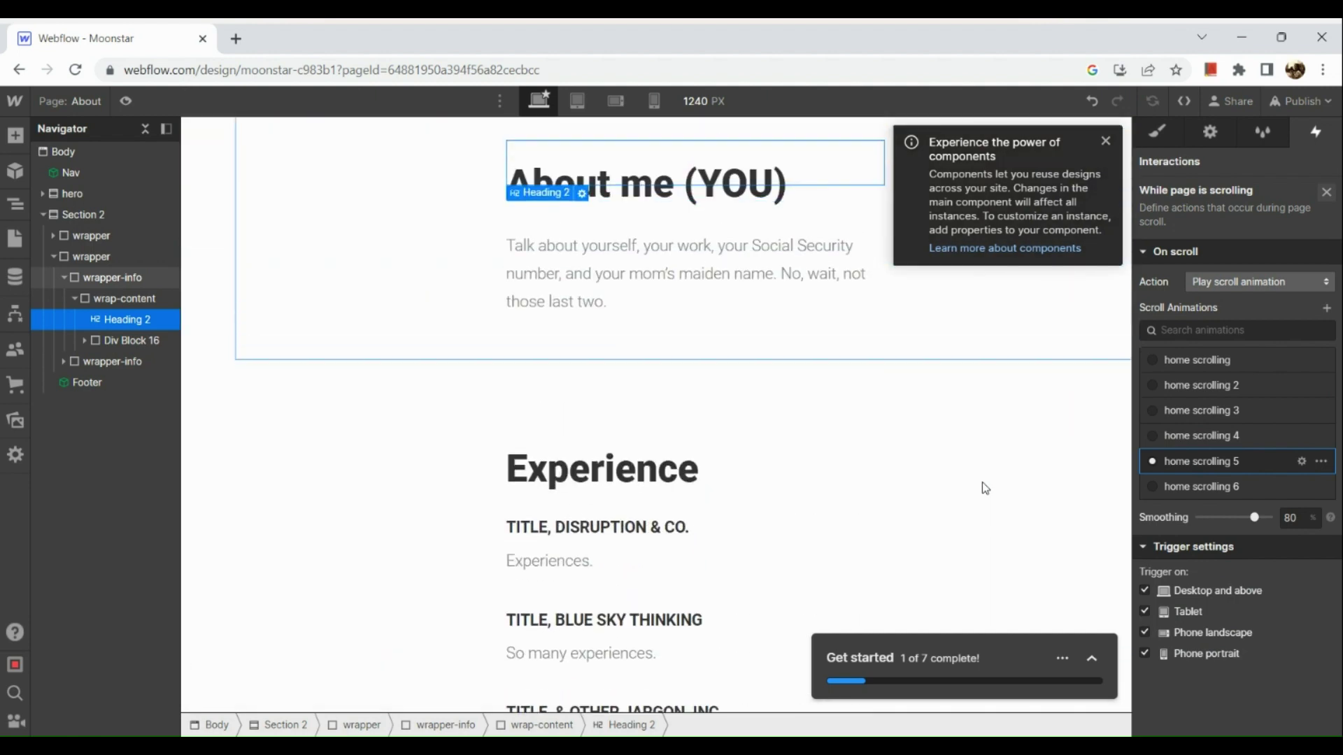
scroll(982, 483, up, 5)
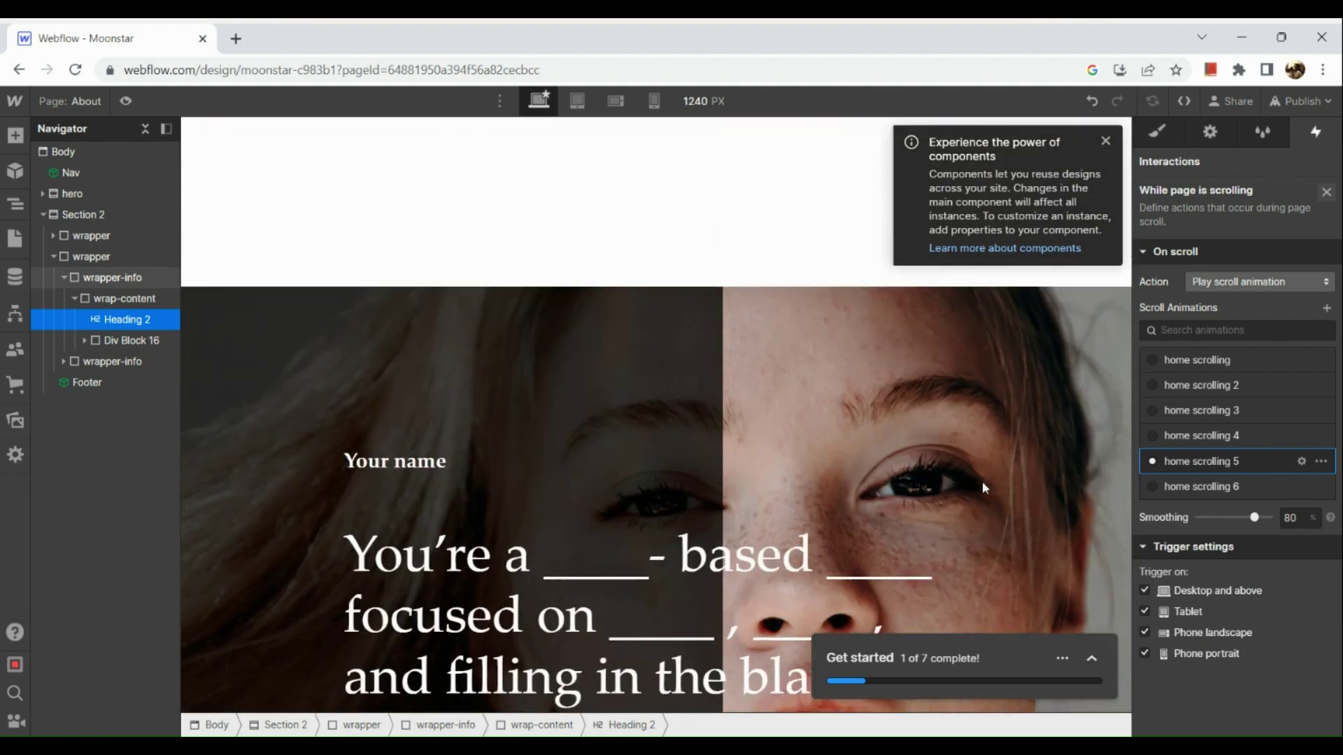
scroll(982, 482, down, 2)
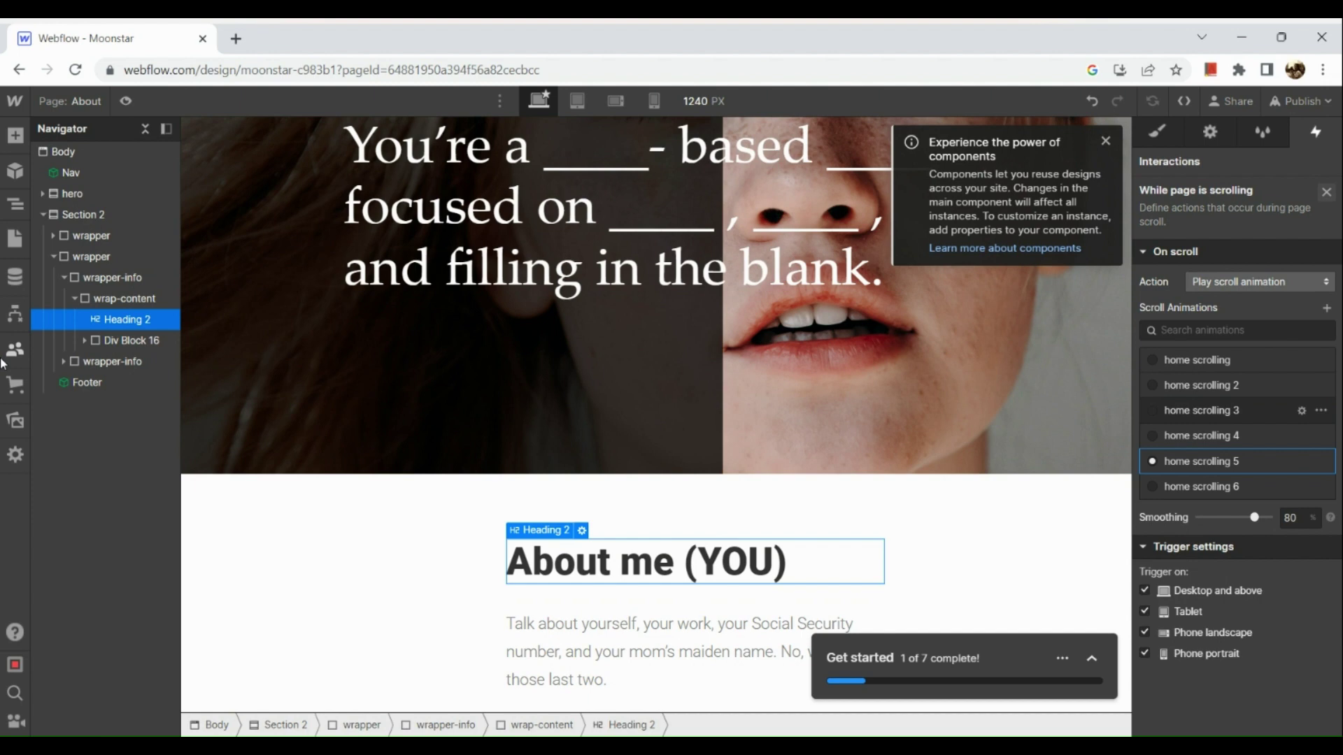
Step: Open the Contact page and browse the site's image assets
click(5, 240)
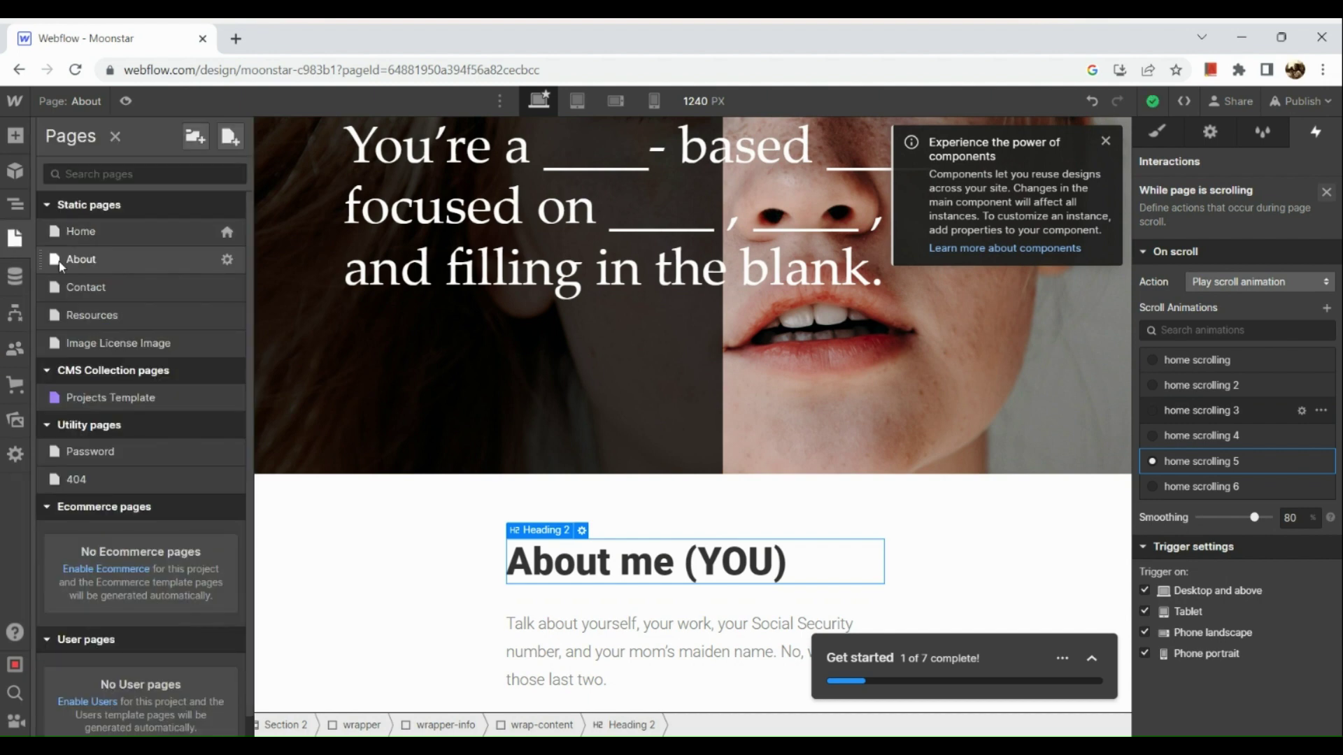
click(69, 288)
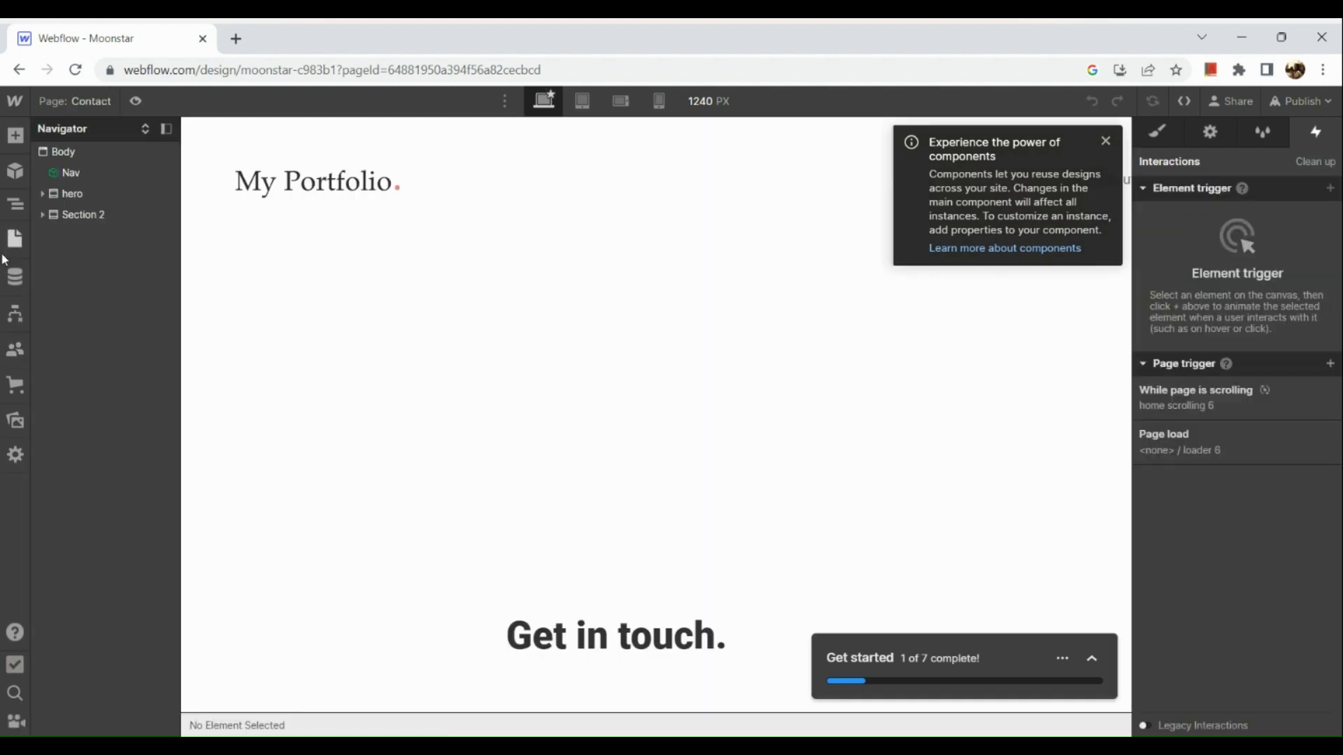
click(15, 428)
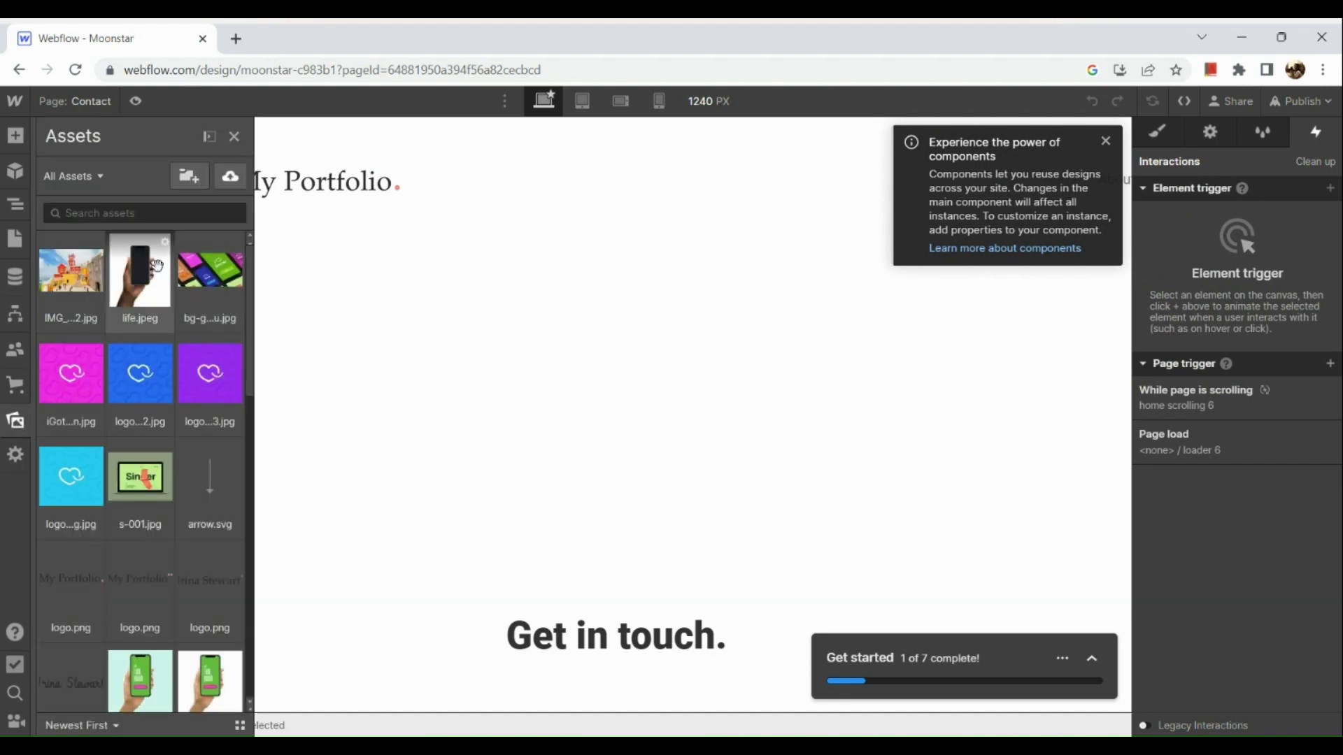
scroll(140, 287, down, 1)
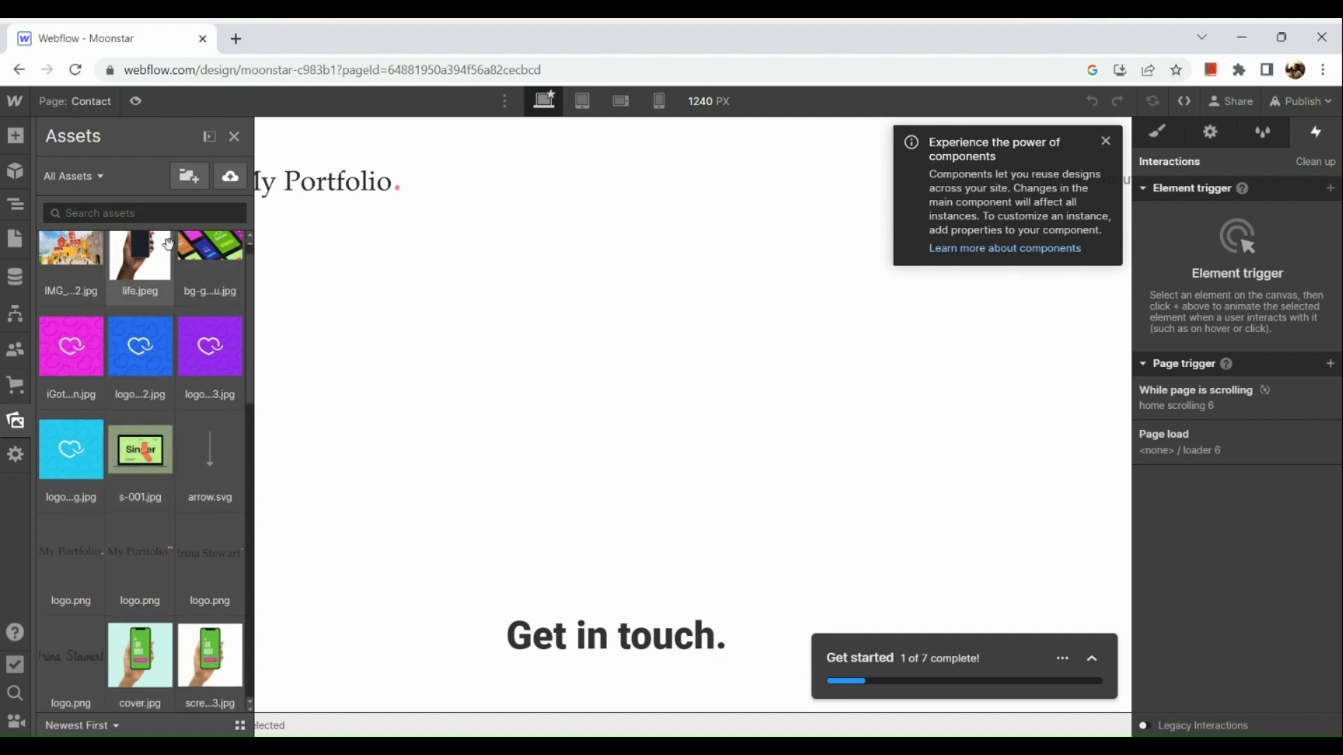
scroll(160, 253, up, 1)
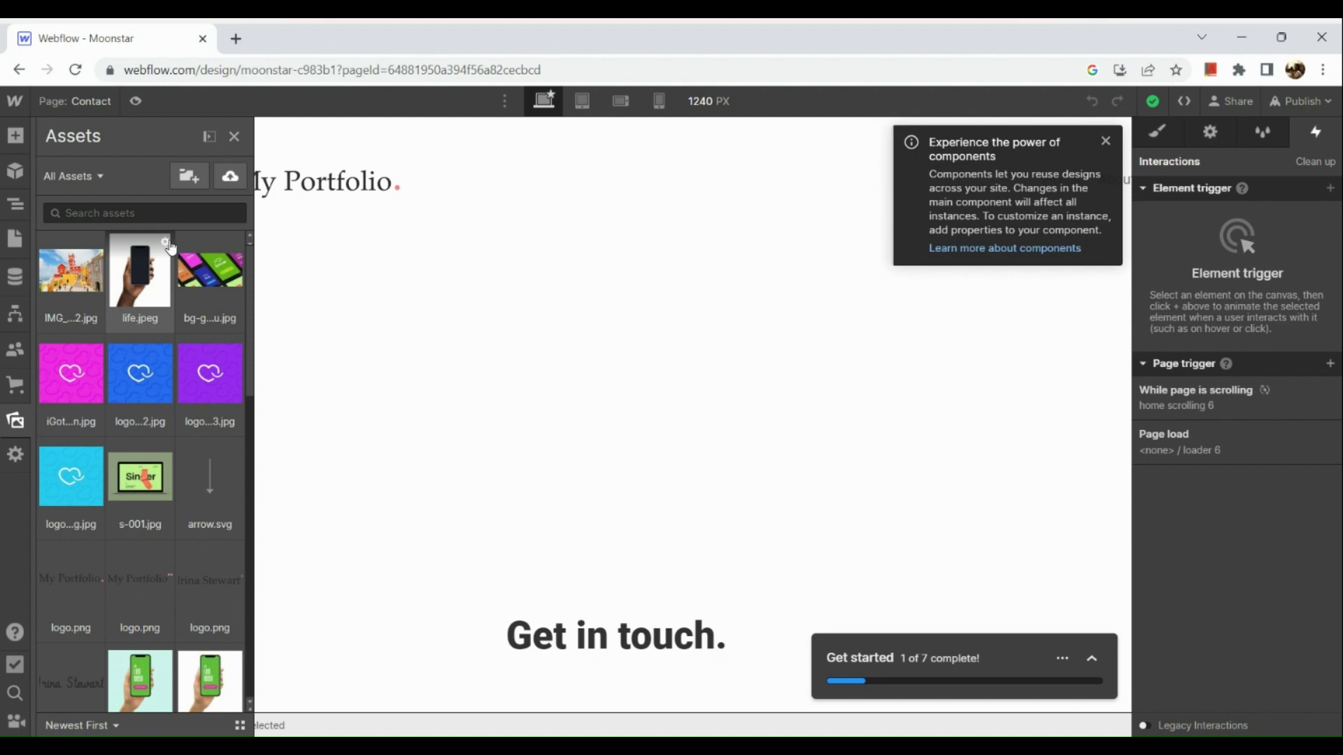
Step: Delete the life.jpeg image from the assets and confirm the deletion
click(166, 243)
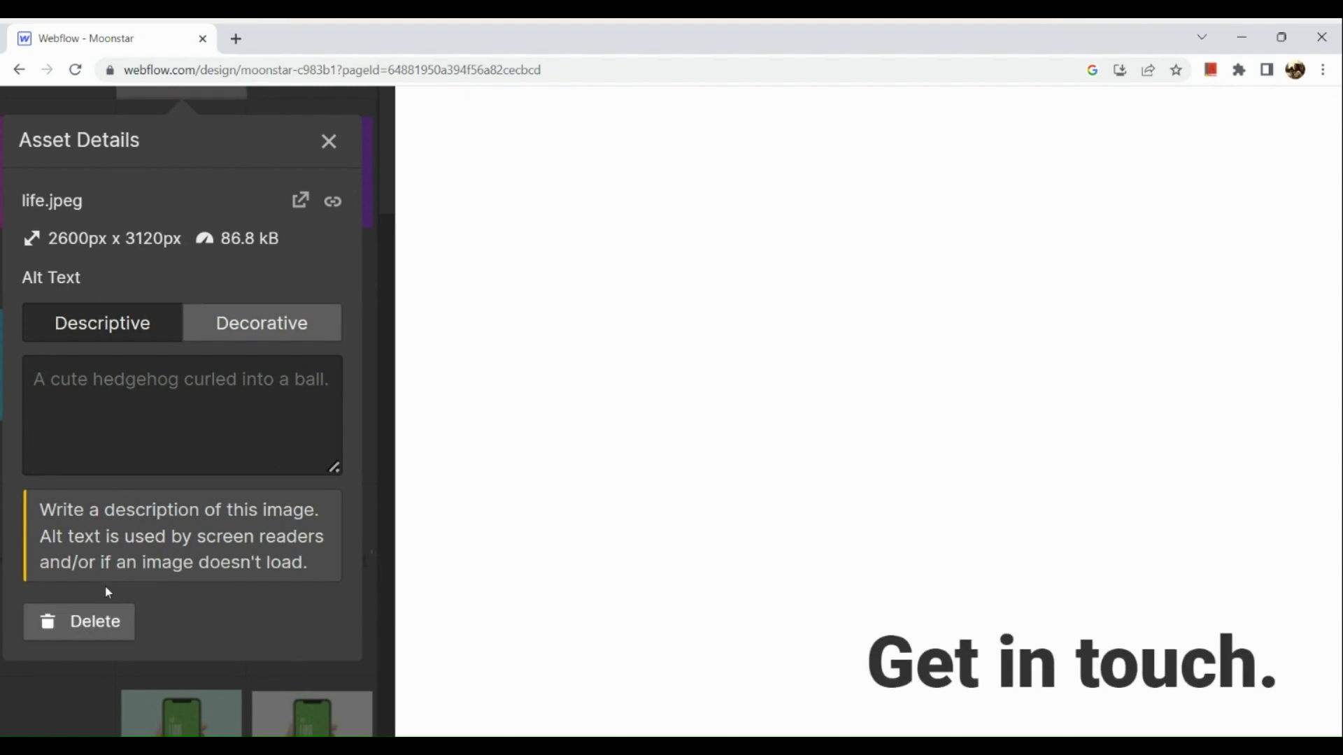
click(81, 613)
click(81, 614)
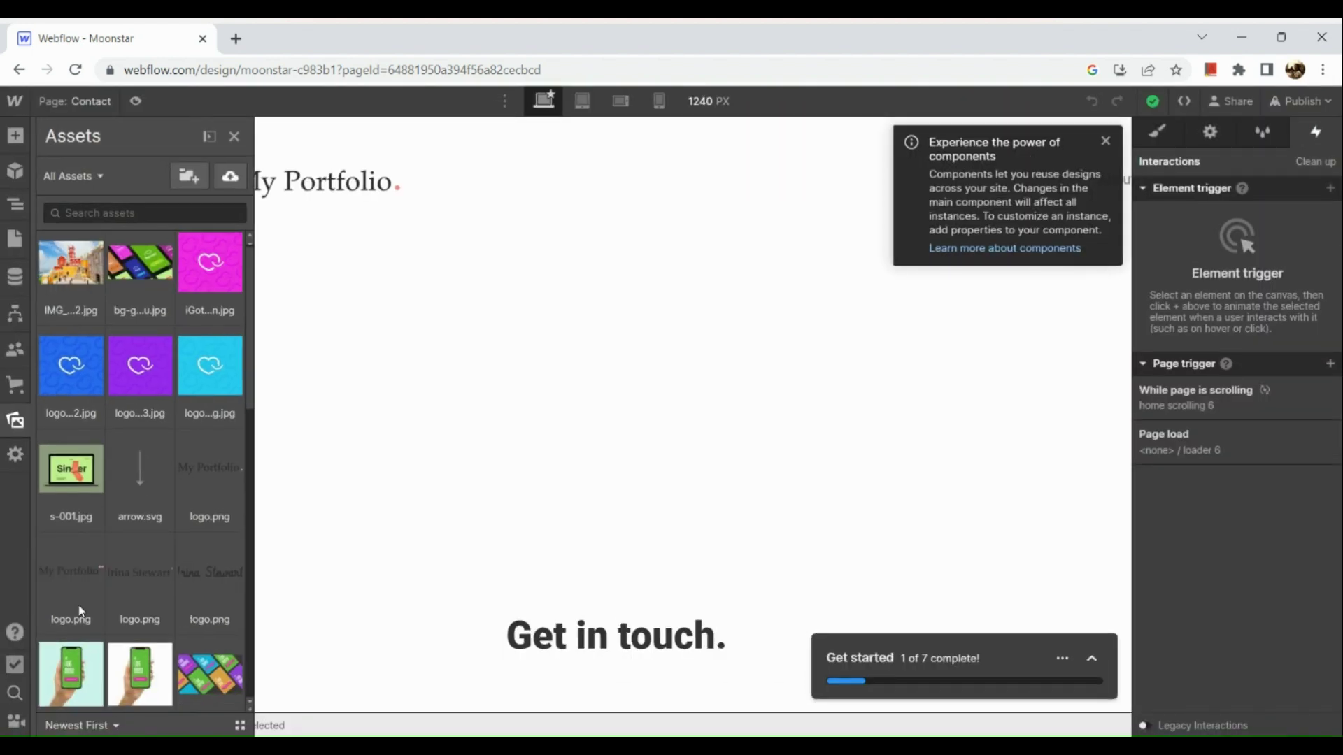
scroll(498, 528, down, 5)
scroll(308, 554, down, 5)
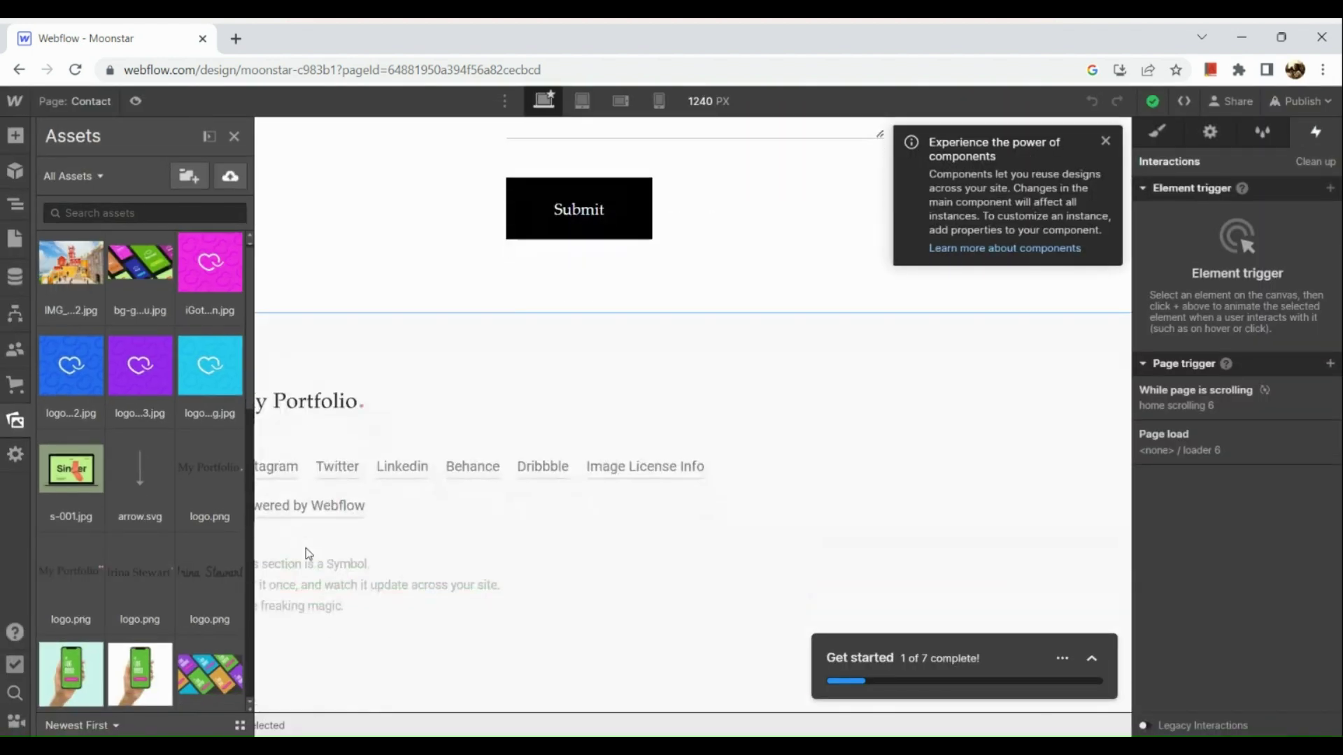
scroll(308, 554, up, 10)
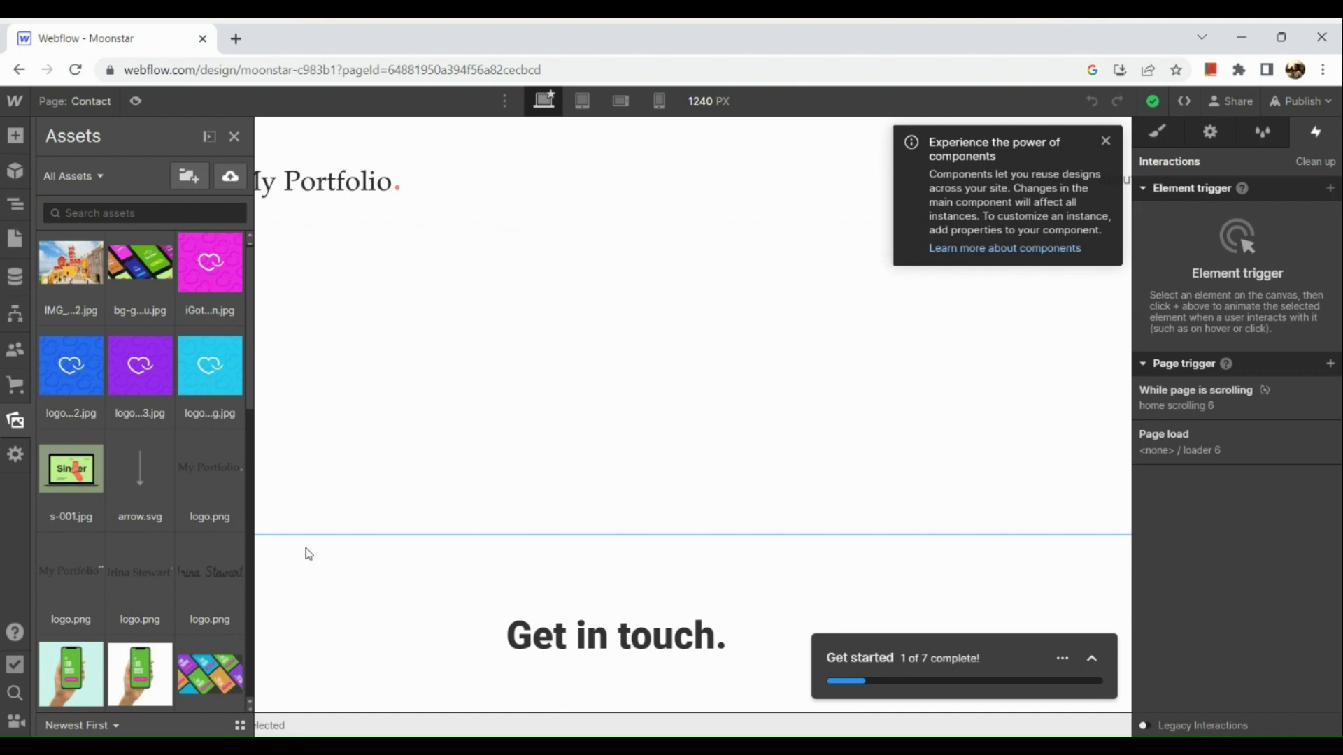
scroll(309, 554, down, 4)
scroll(352, 455, up, 4)
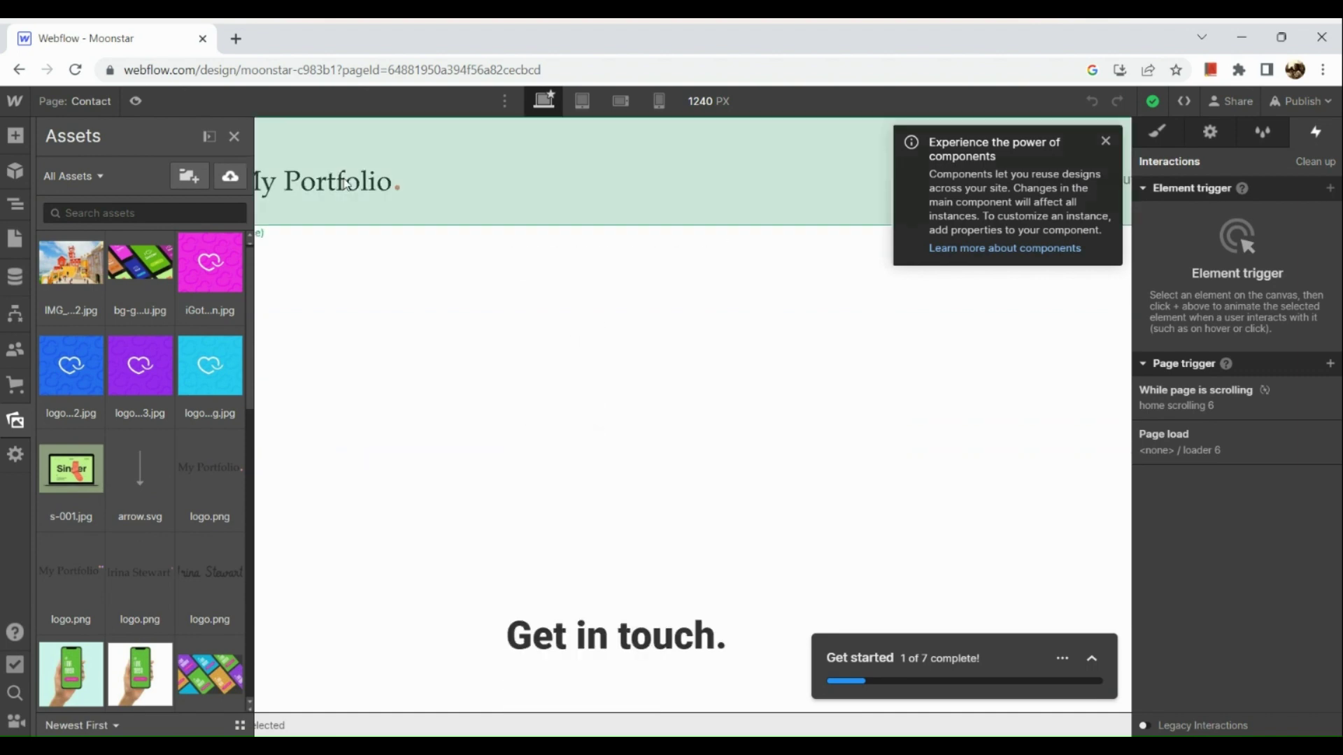
Step: Select and edit the Nav component instance, then return to the Home page
click(345, 184)
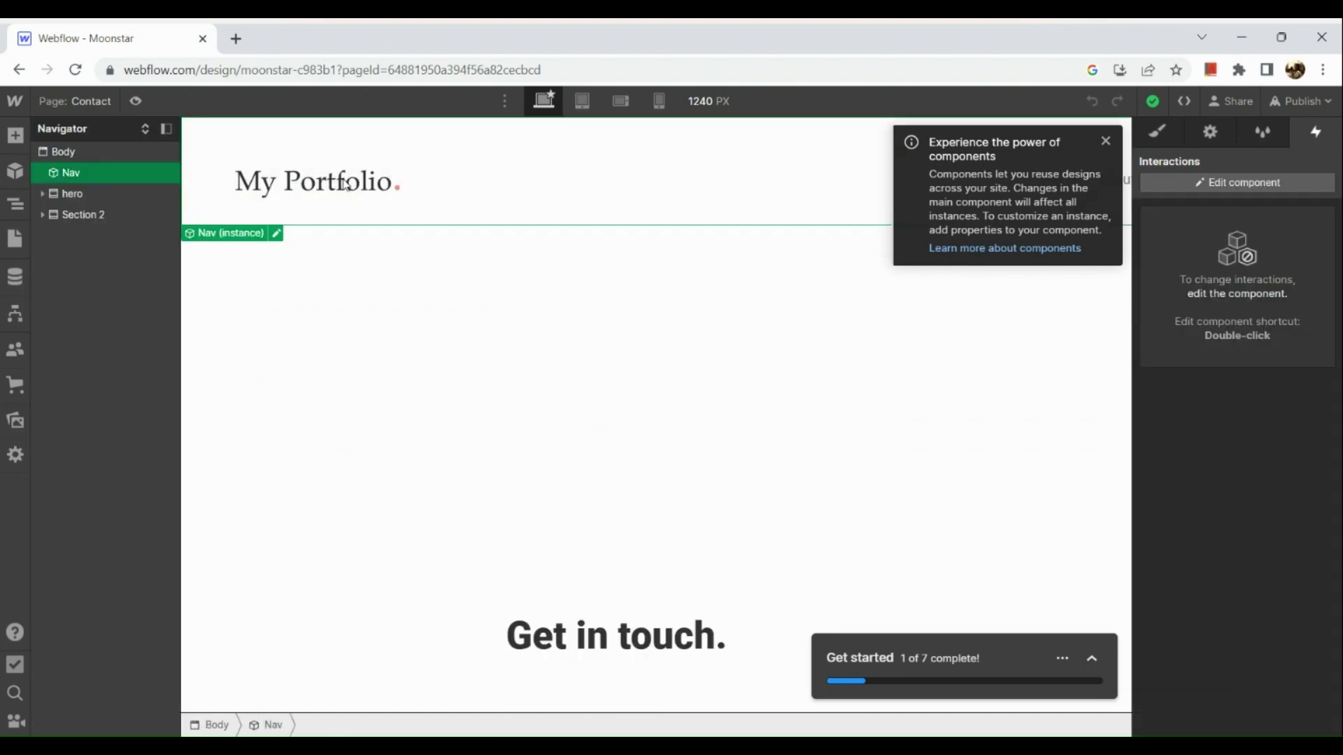
click(104, 150)
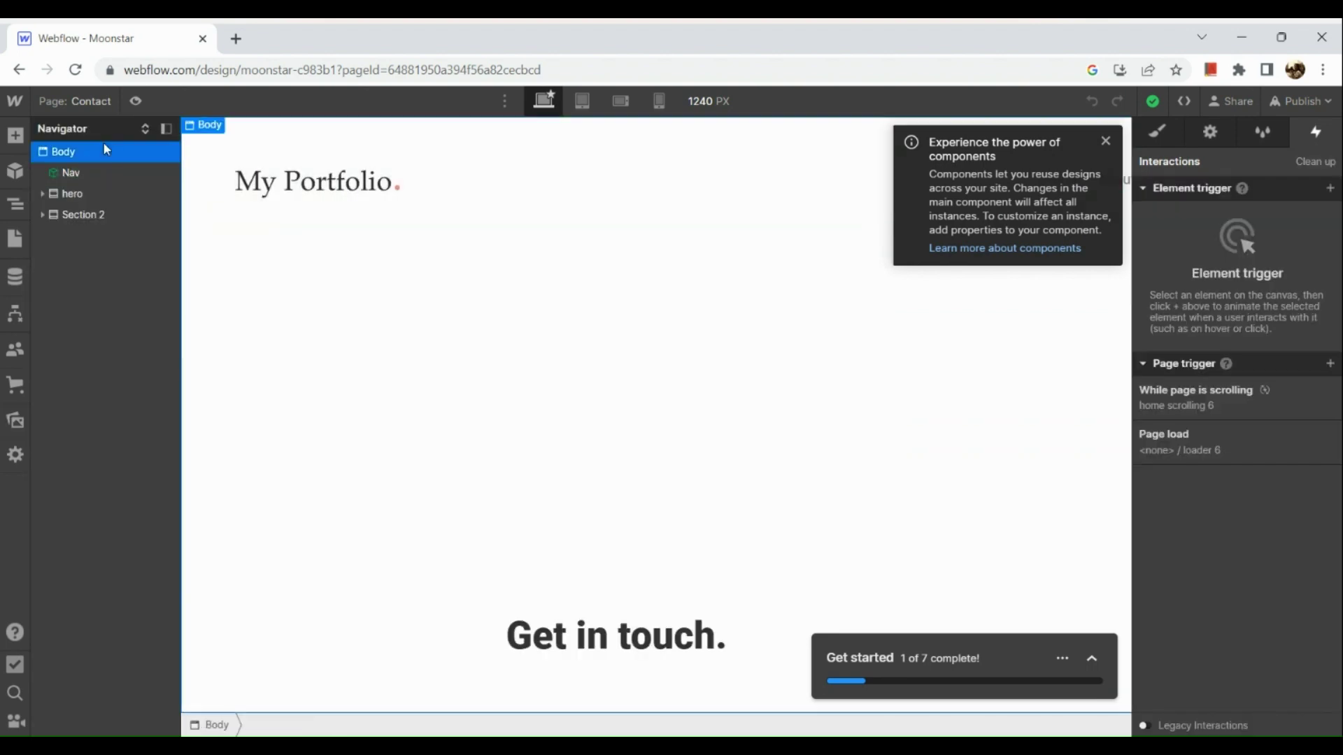
double_click(288, 193)
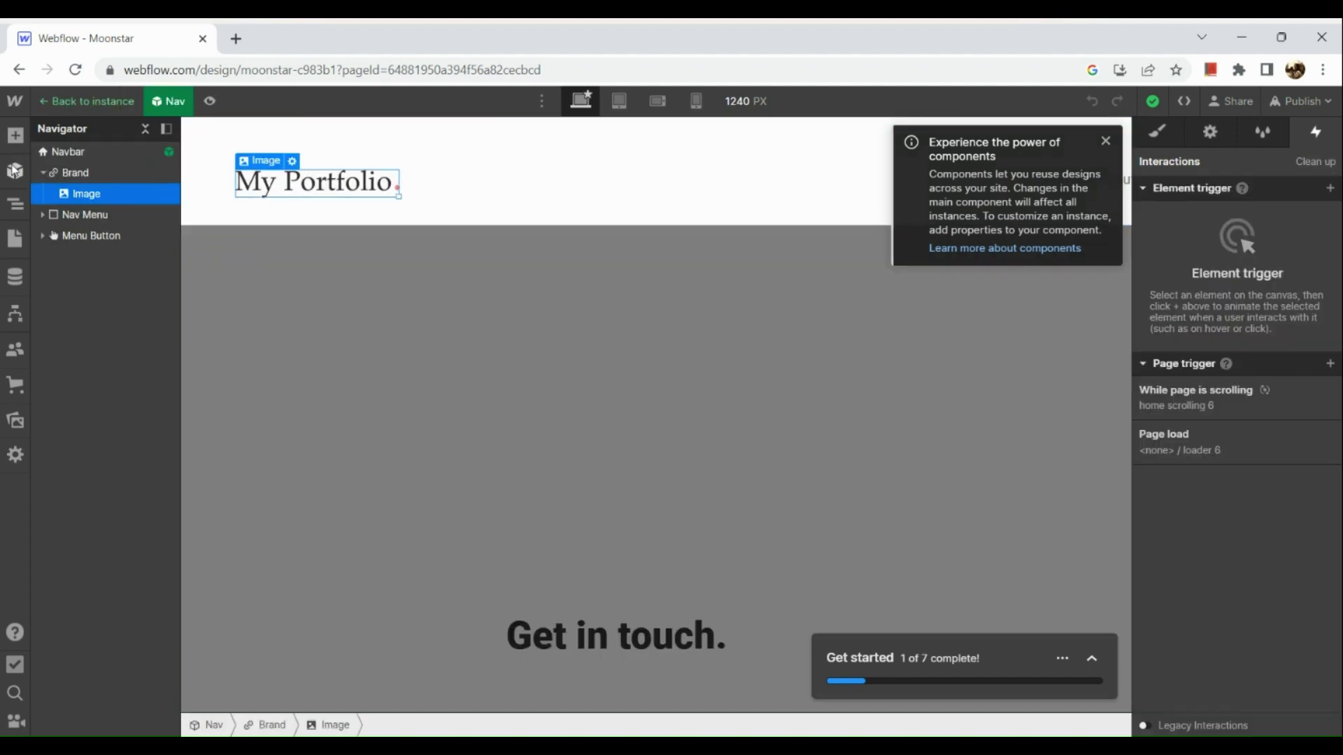
click(24, 172)
click(11, 205)
click(13, 241)
click(69, 237)
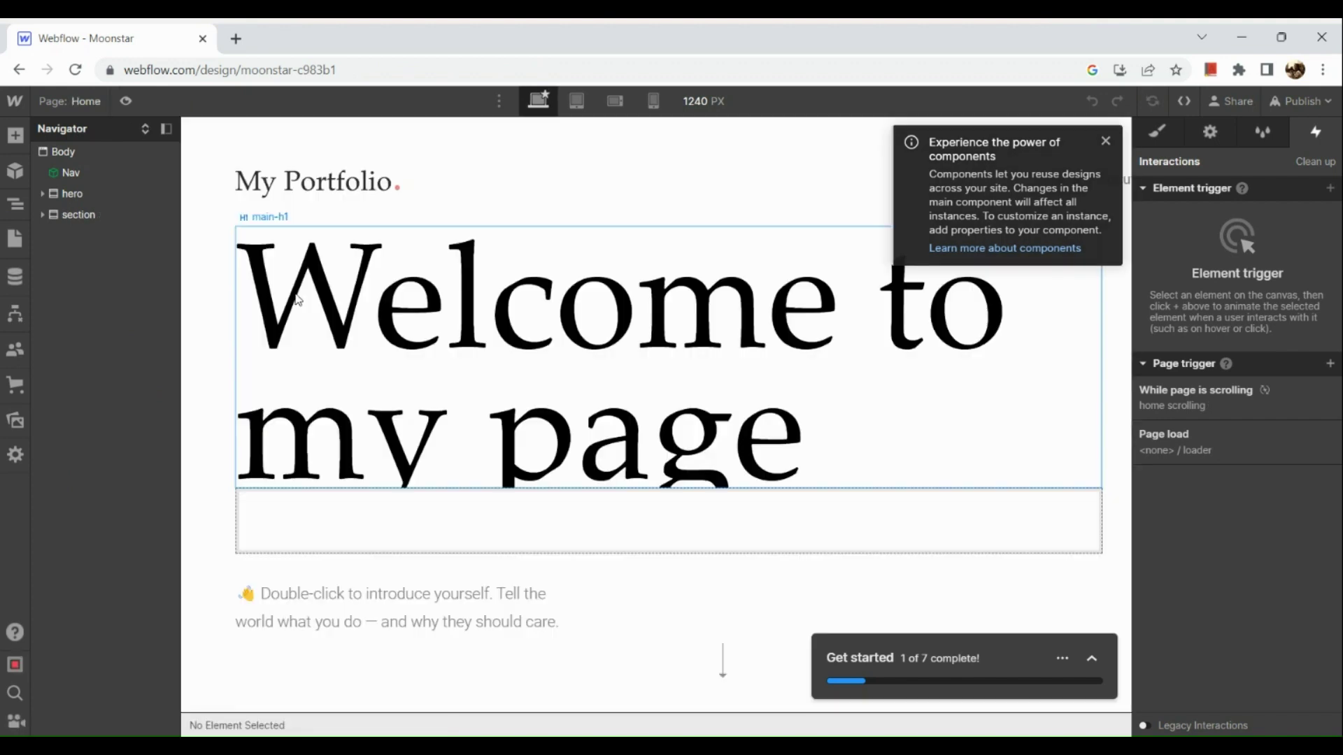
Step: Scroll the Home page canvas through the project sections and footer
scroll(297, 299, down, 15)
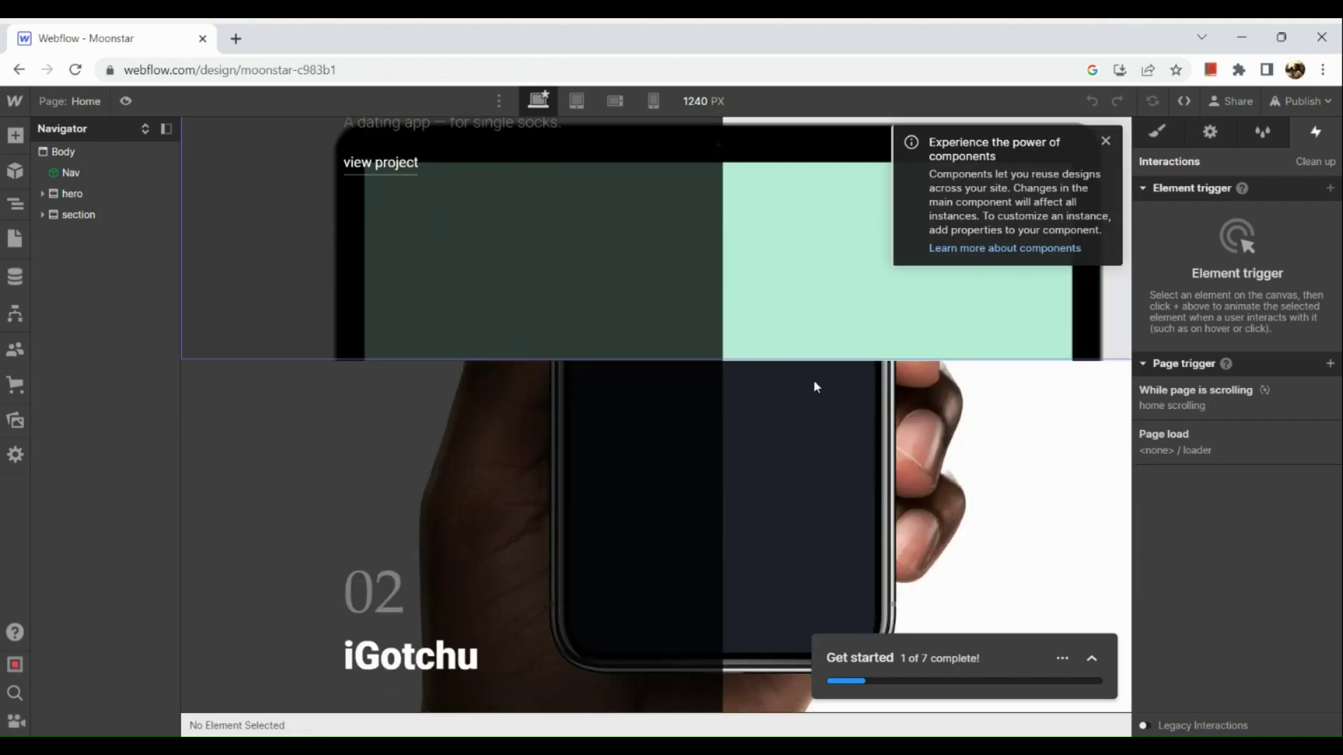
scroll(808, 430, down, 10)
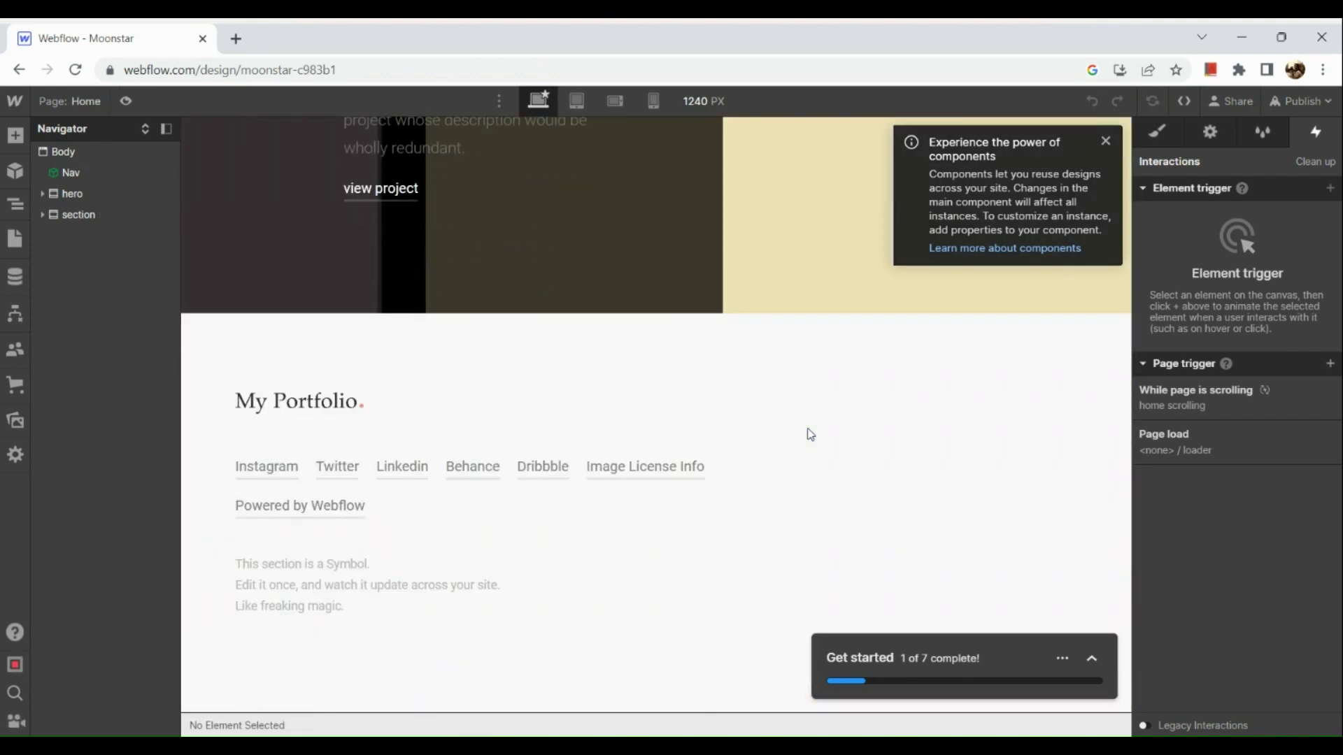
scroll(809, 434, up, 10)
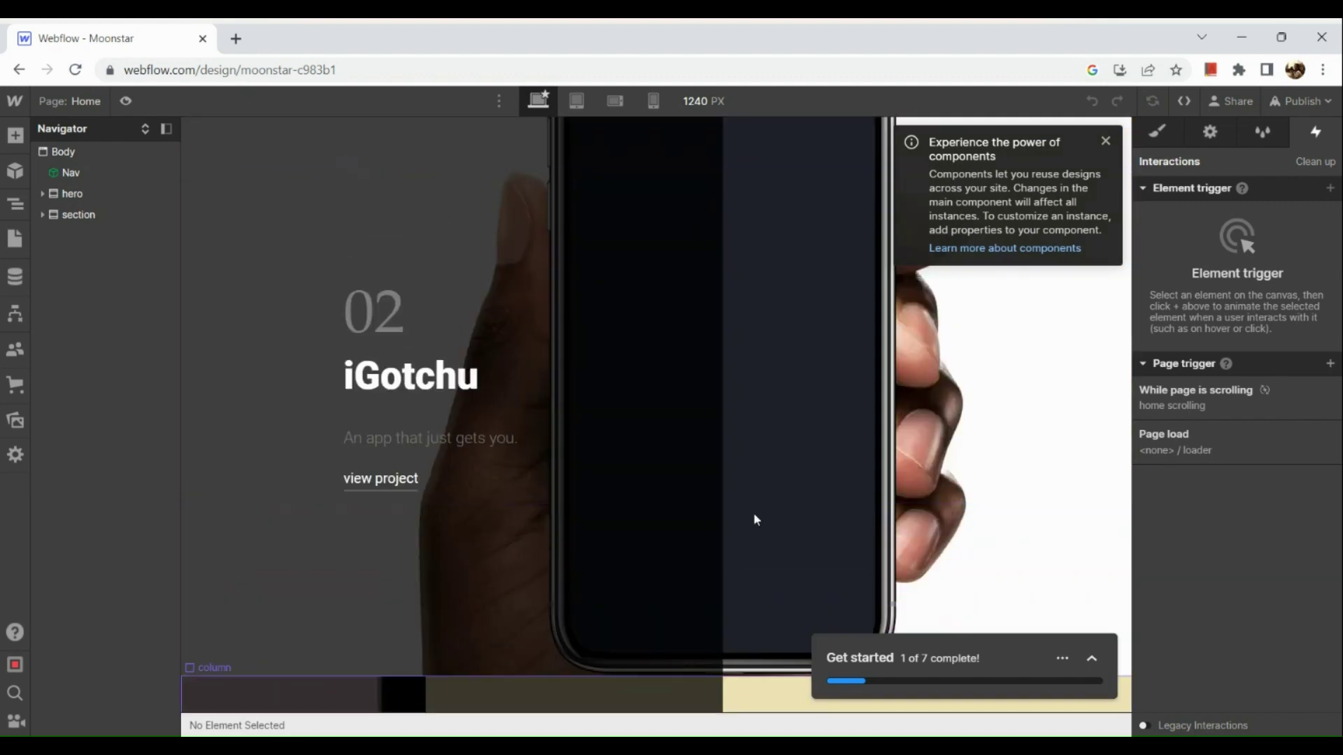
scroll(754, 517, down, 5)
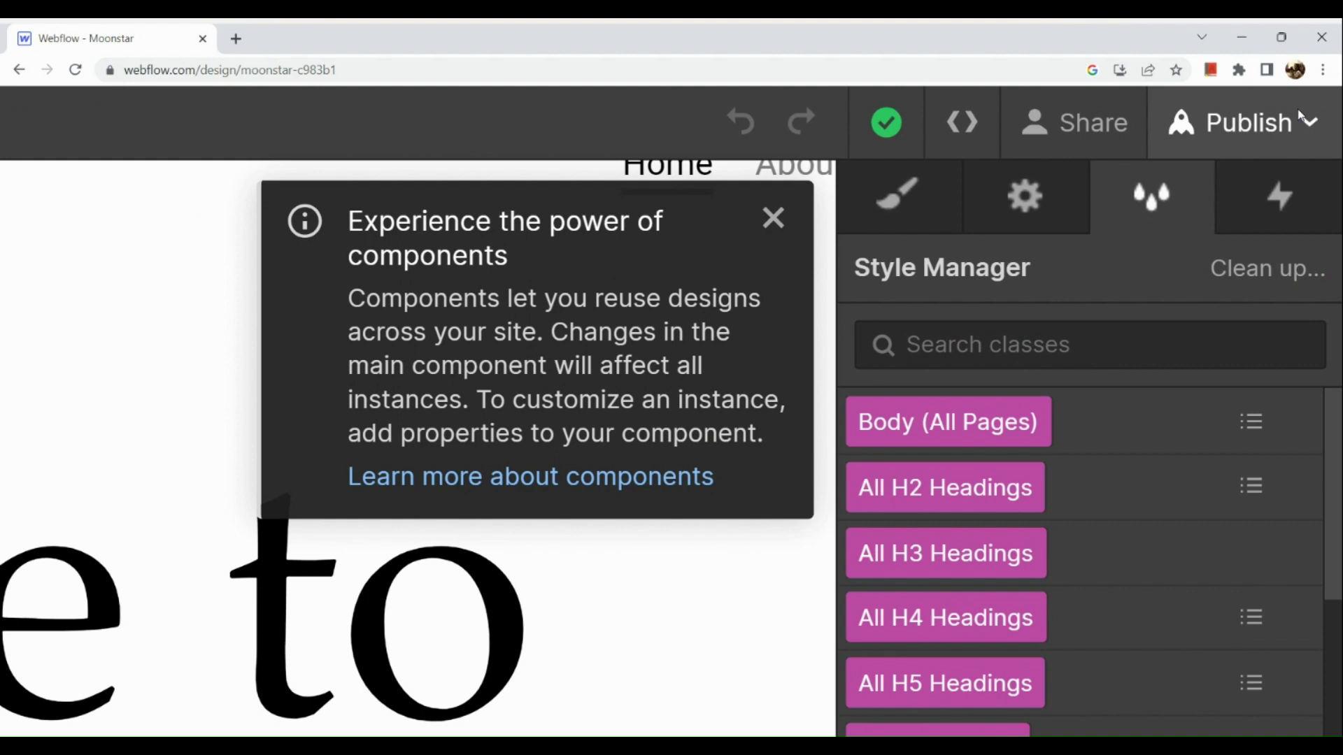
Step: Show the Publish options with the webflow.io staging domain, and dismiss the components tip
click(1301, 119)
click(1302, 120)
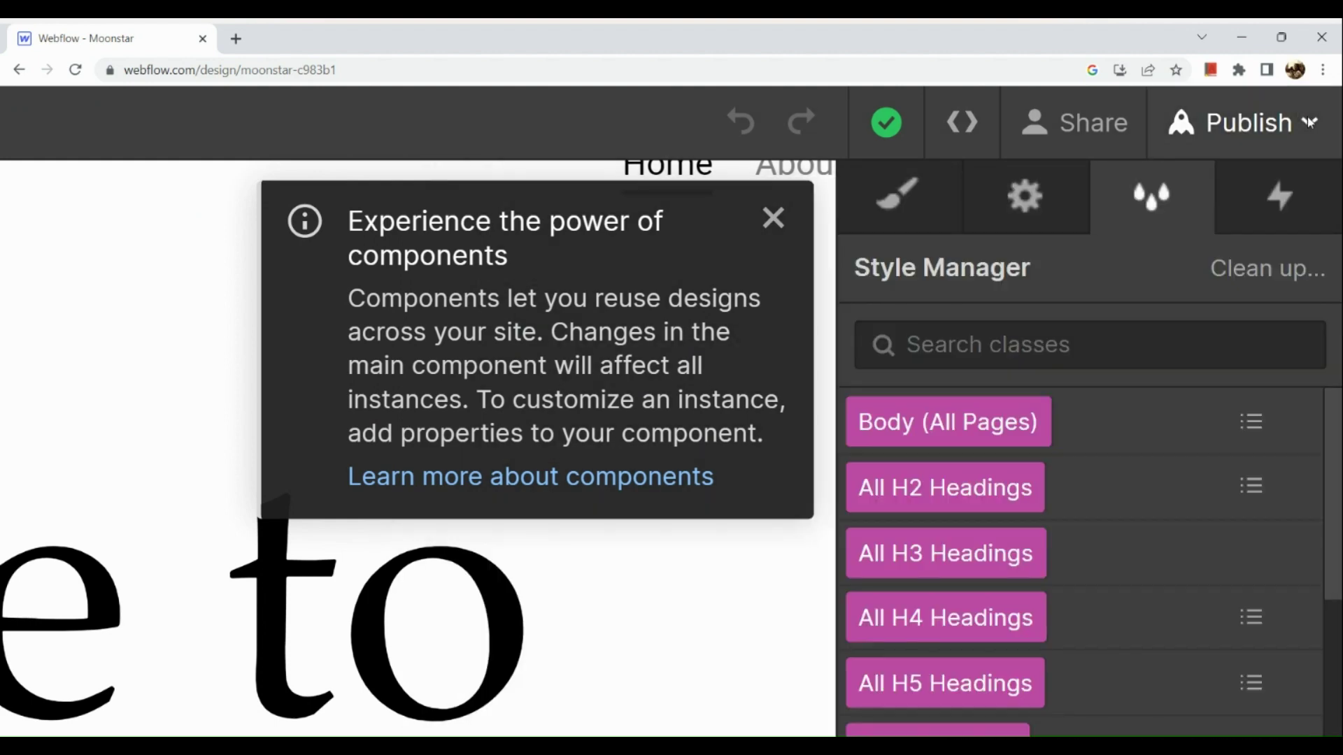
click(1306, 121)
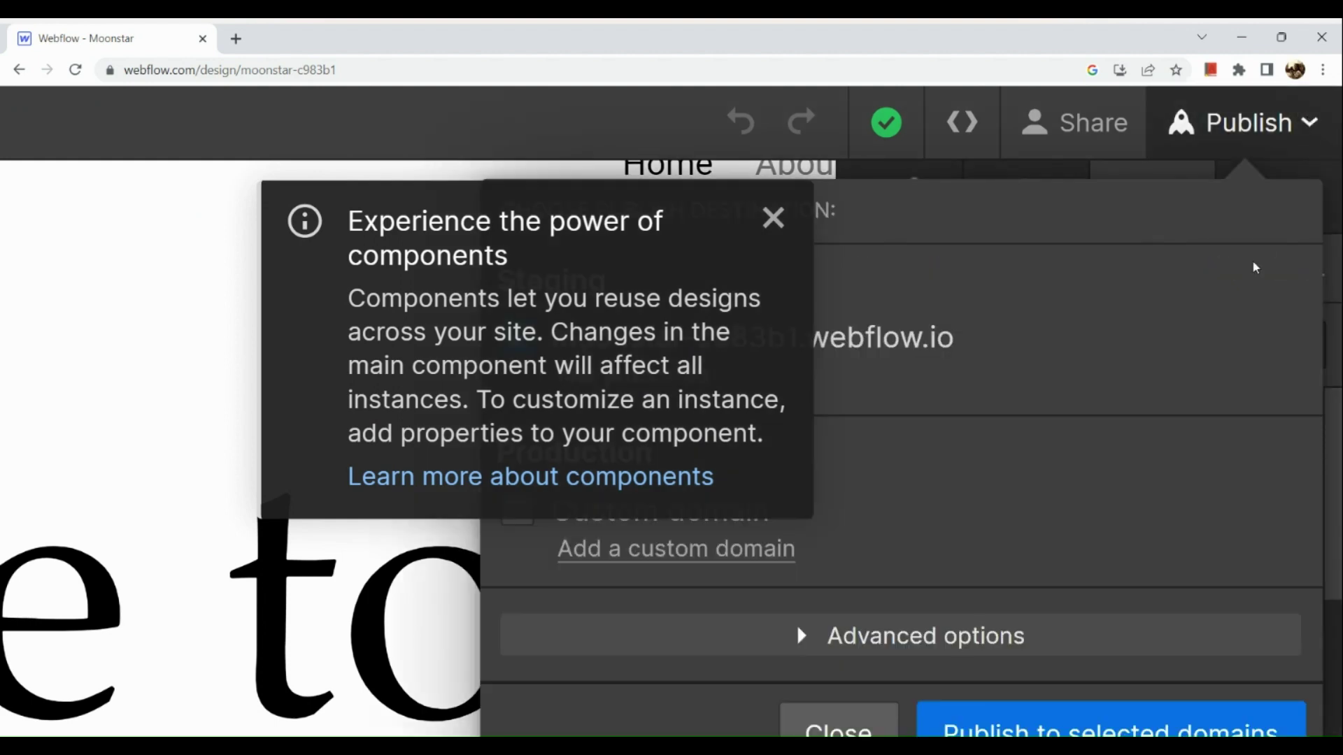
scroll(1254, 266, down, 2)
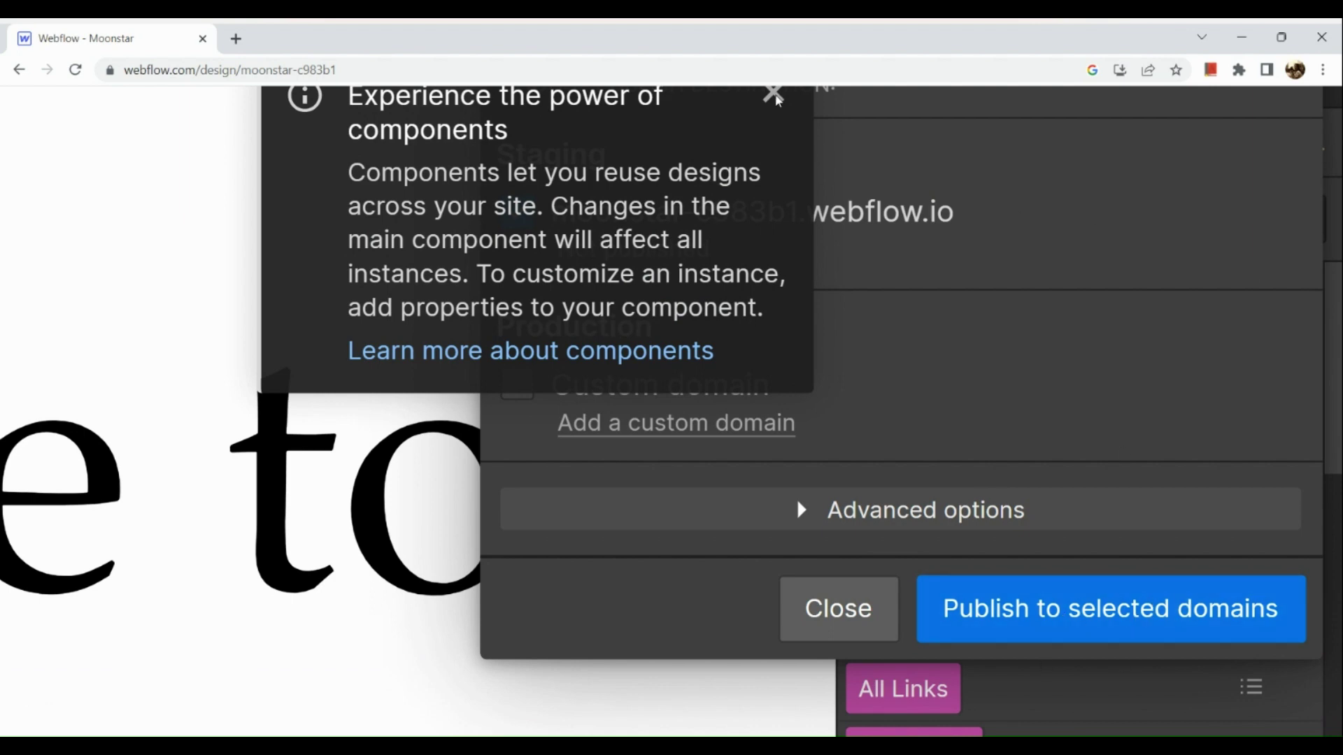
click(779, 100)
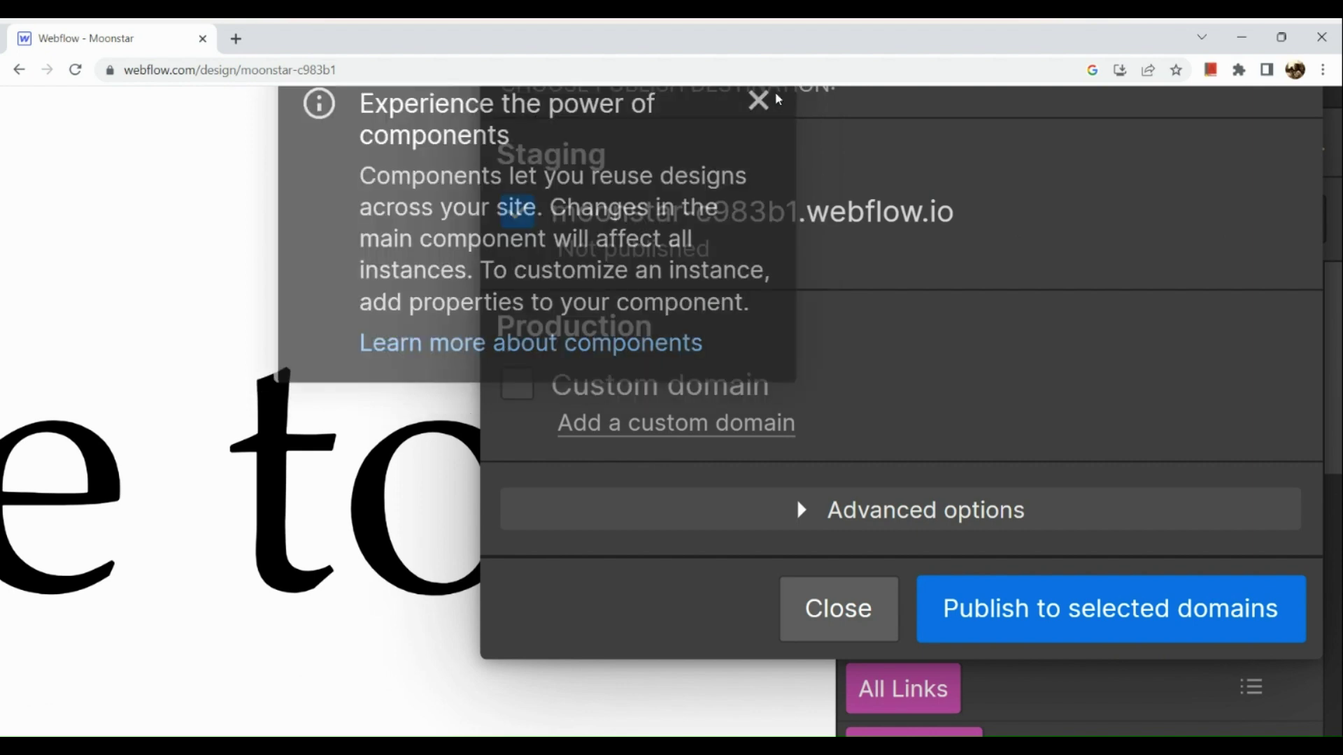